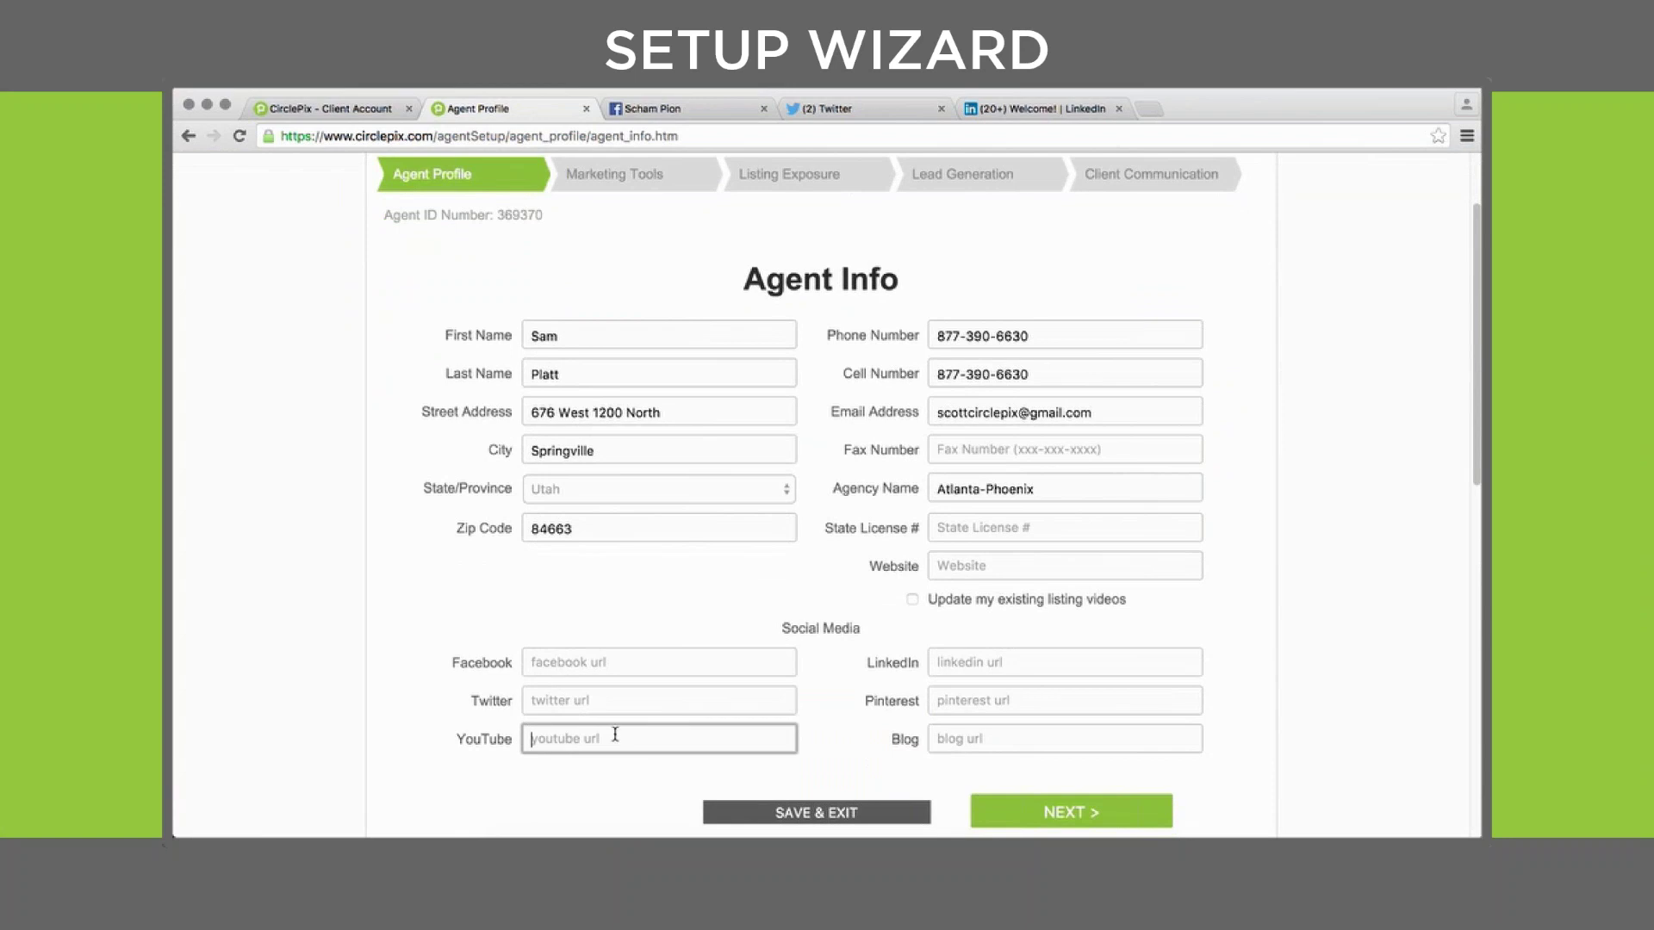
# Review the social media and blog link fields and the 'Why Is This Important?' note, then move on to the biography page
pyautogui.click(935, 665)
pyautogui.click(943, 699)
pyautogui.click(960, 734)
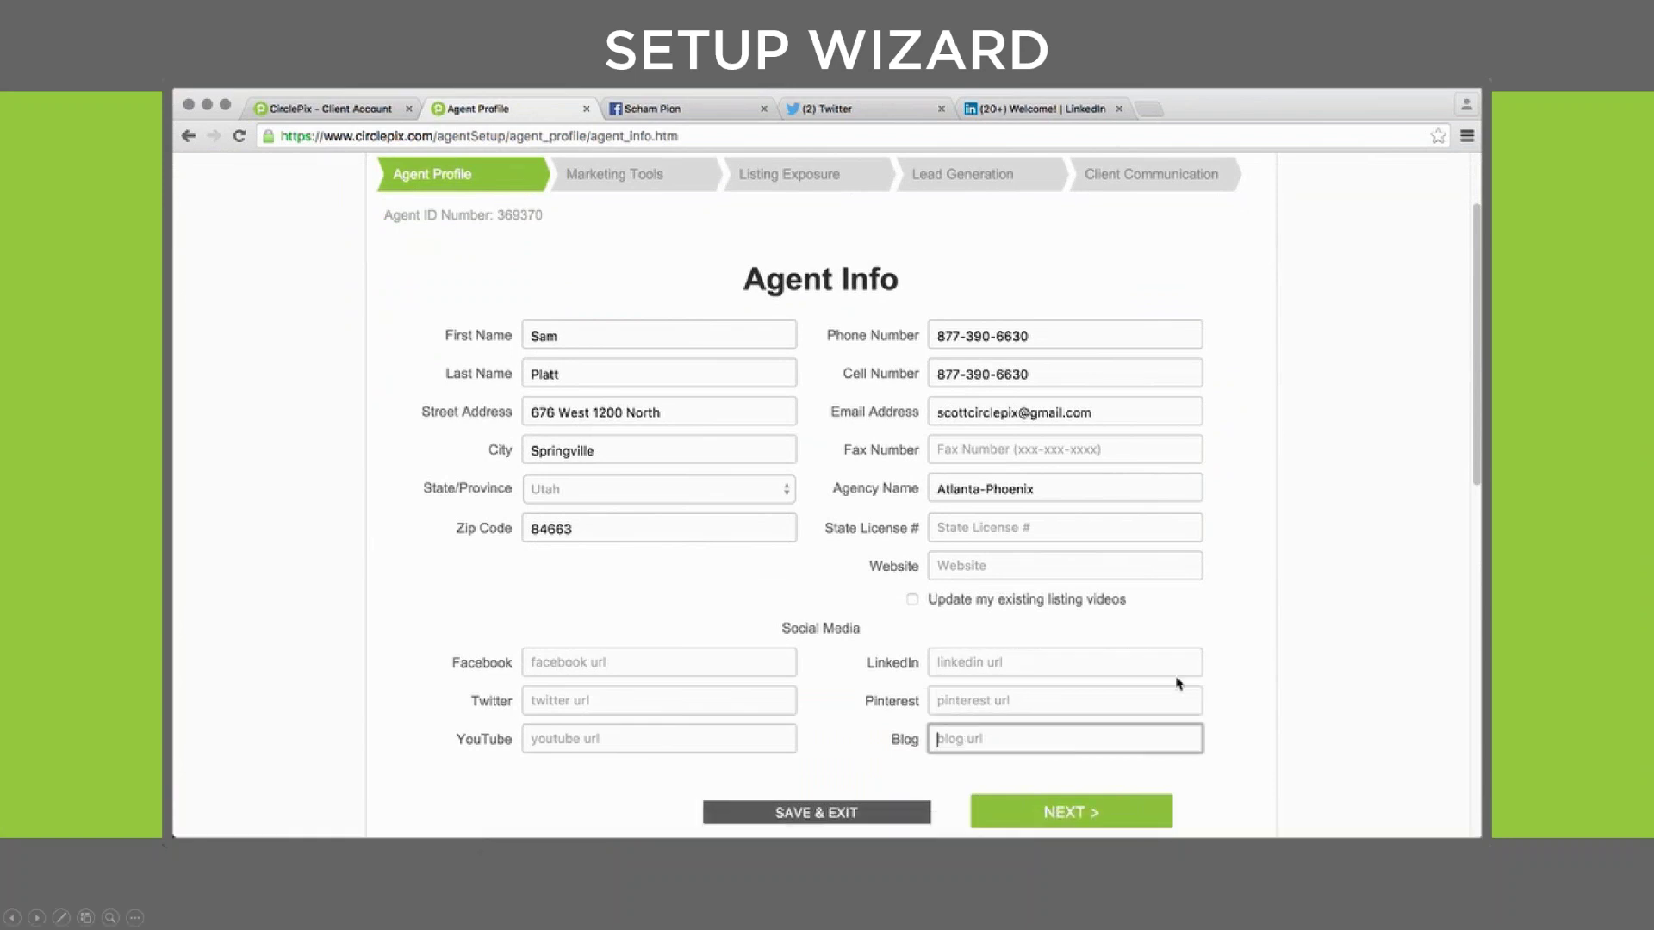
pyautogui.scroll(-5, 1187, 679)
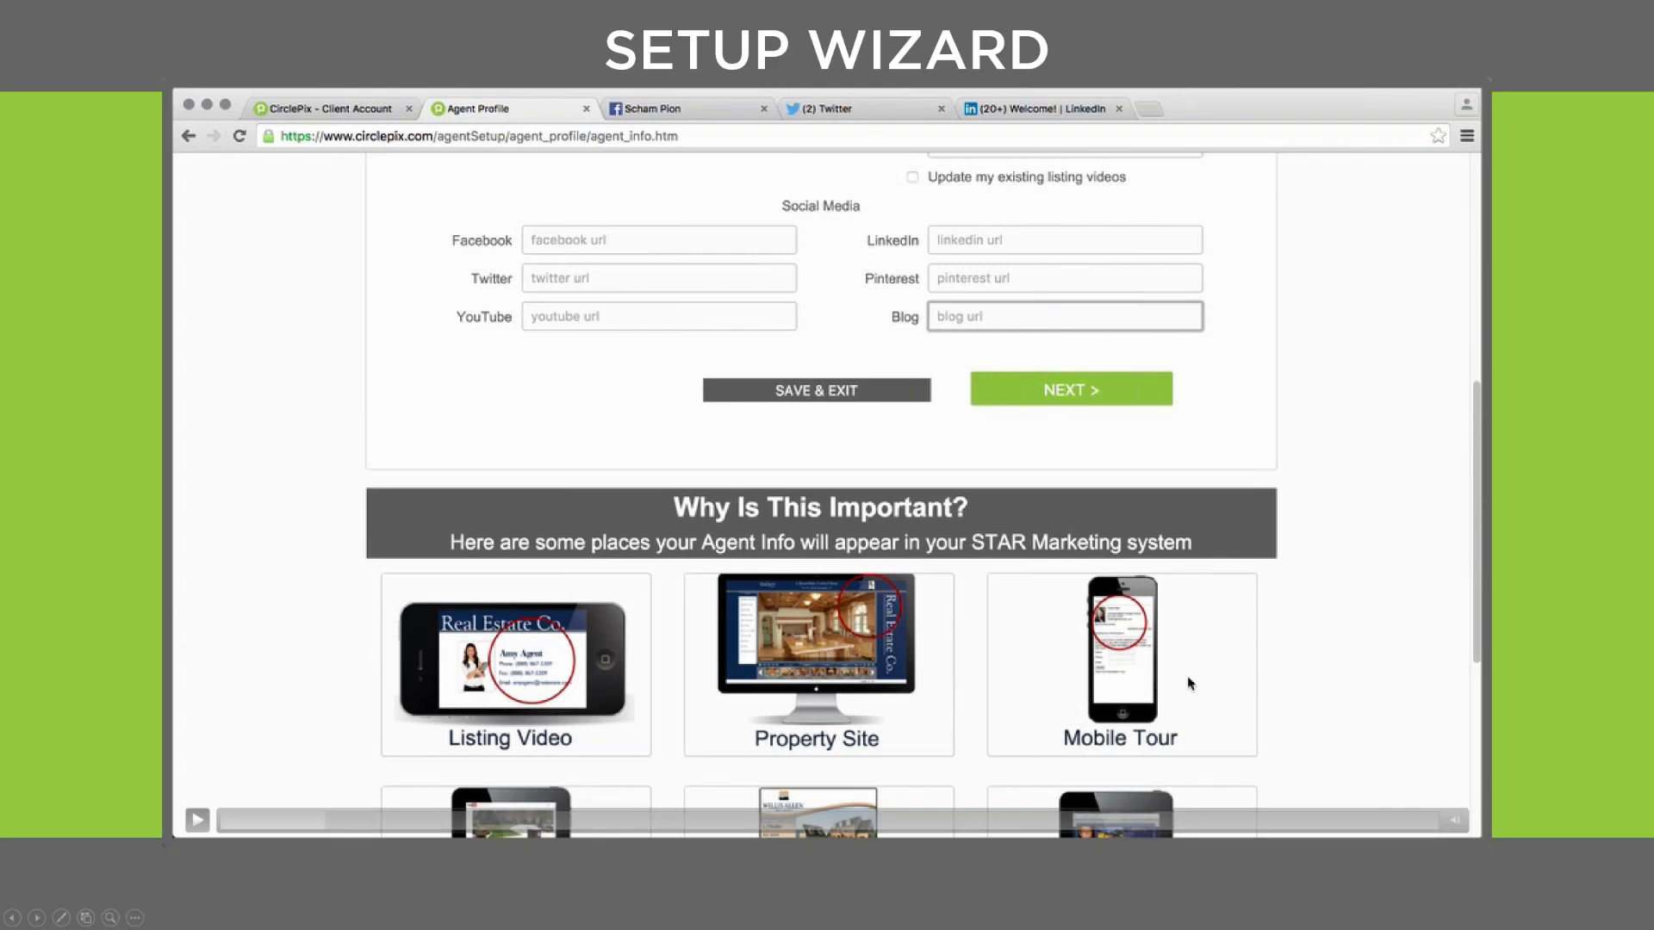
pyautogui.click(198, 820)
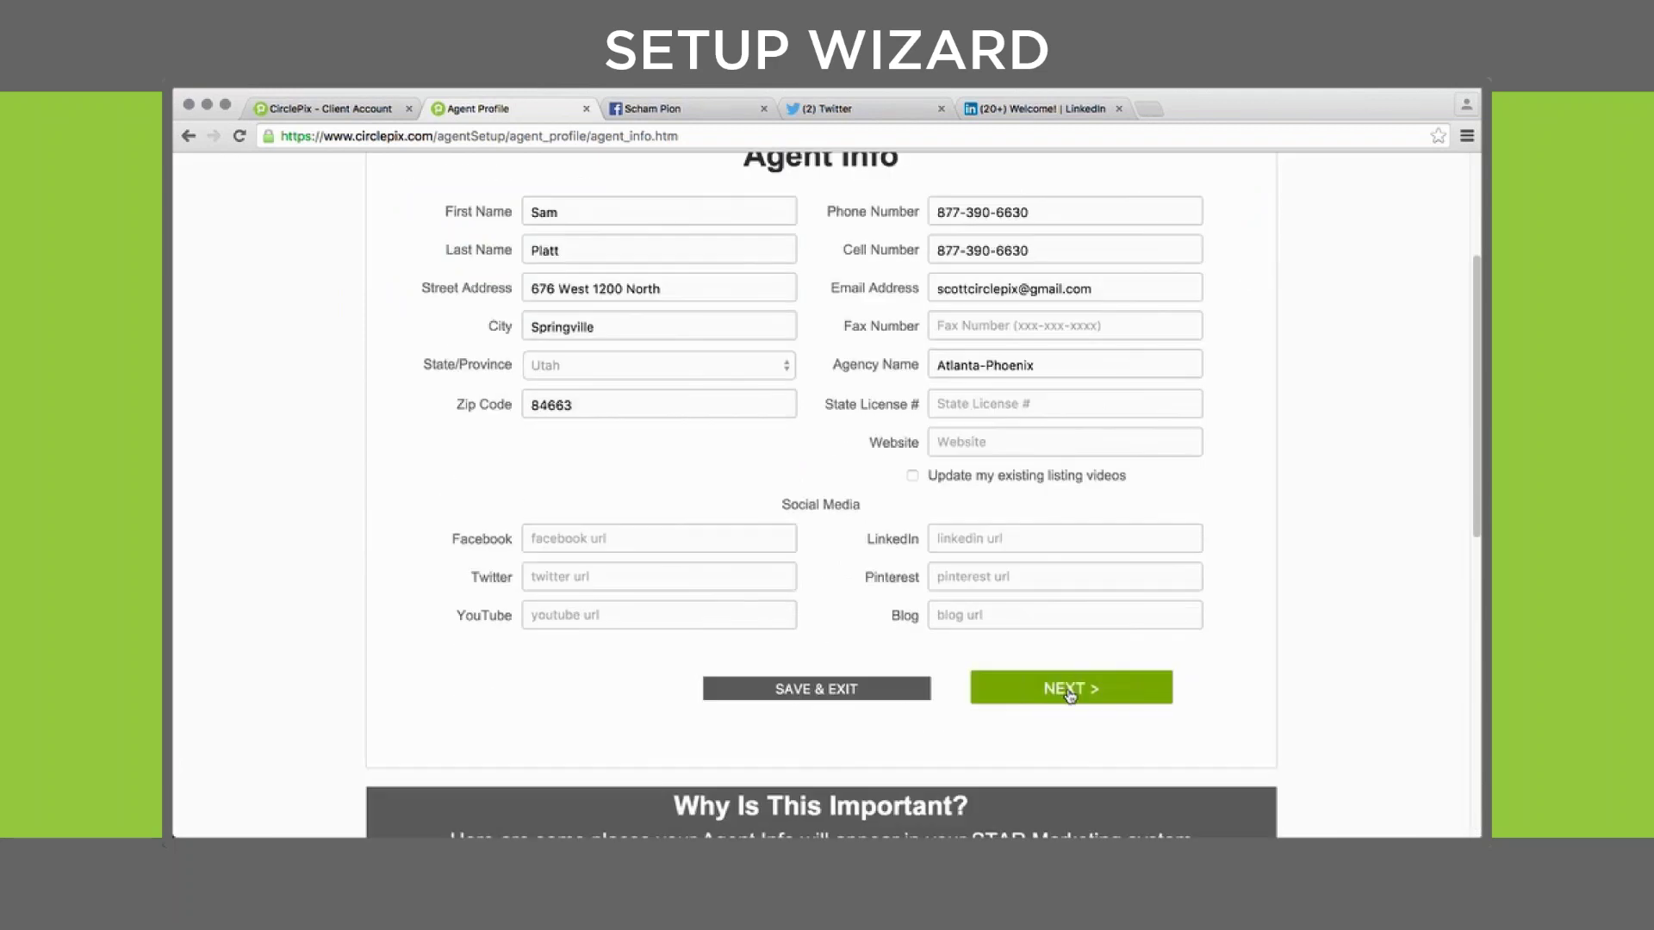
pyautogui.click(1068, 689)
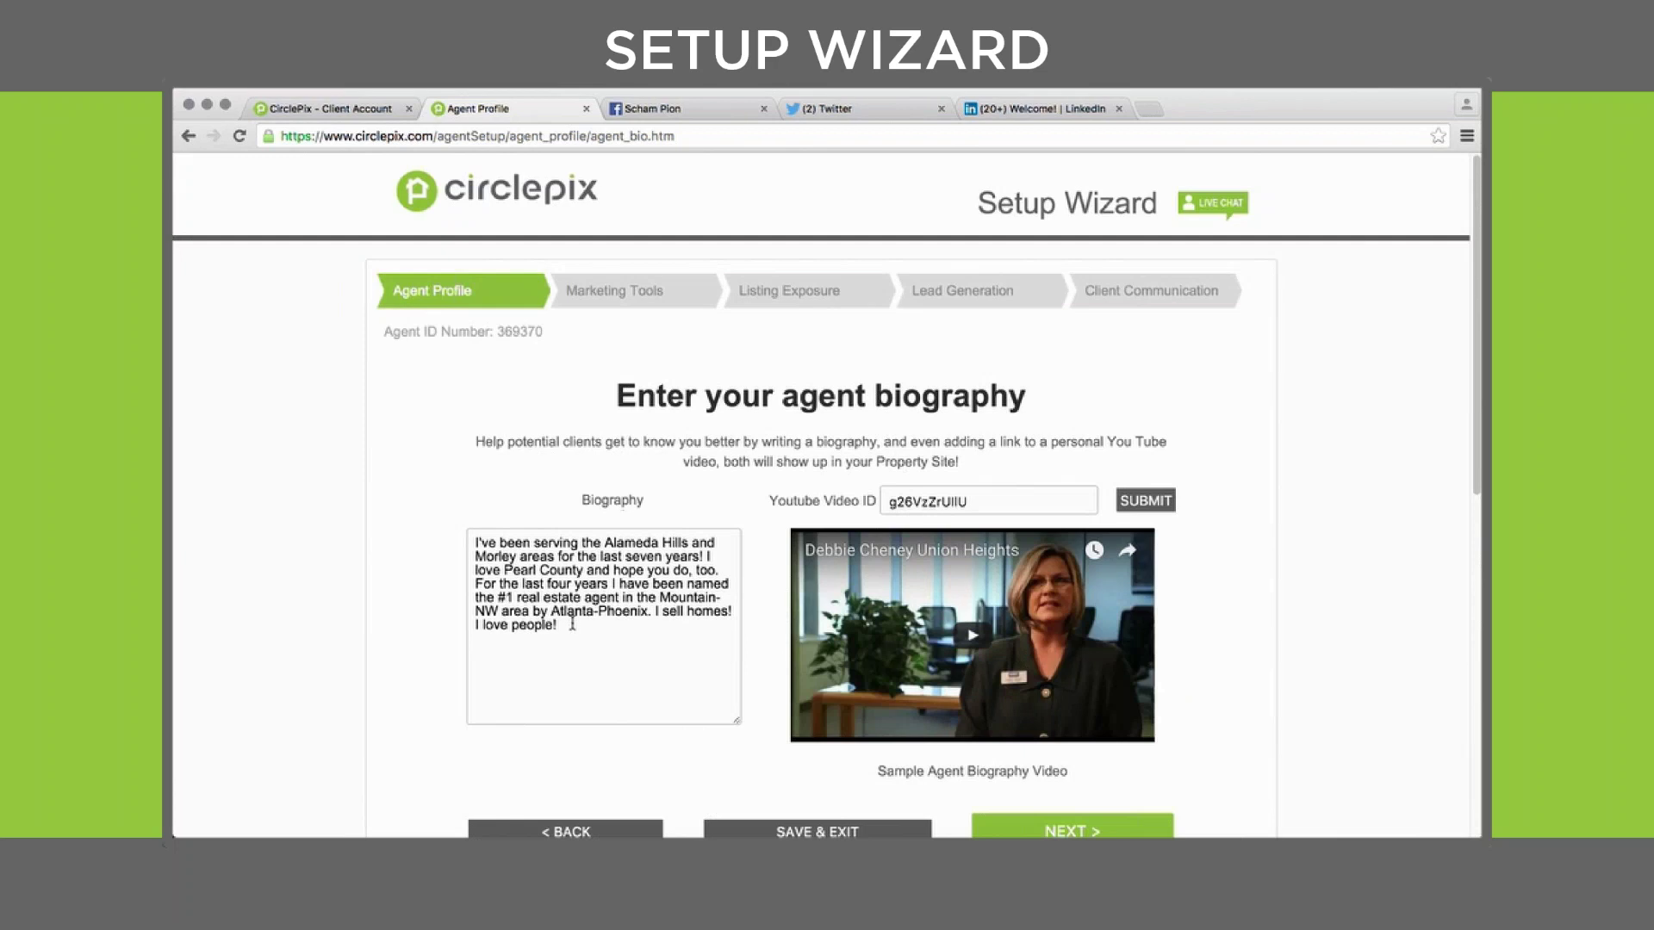
# Keep the Alameda Hills and Morley biography and YouTube video ID unchanged, then advance to the agent photo step
pyautogui.moveTo(572, 625); pyautogui.dragTo(448, 516)
pyautogui.click(1256, 476)
pyautogui.click(988, 497)
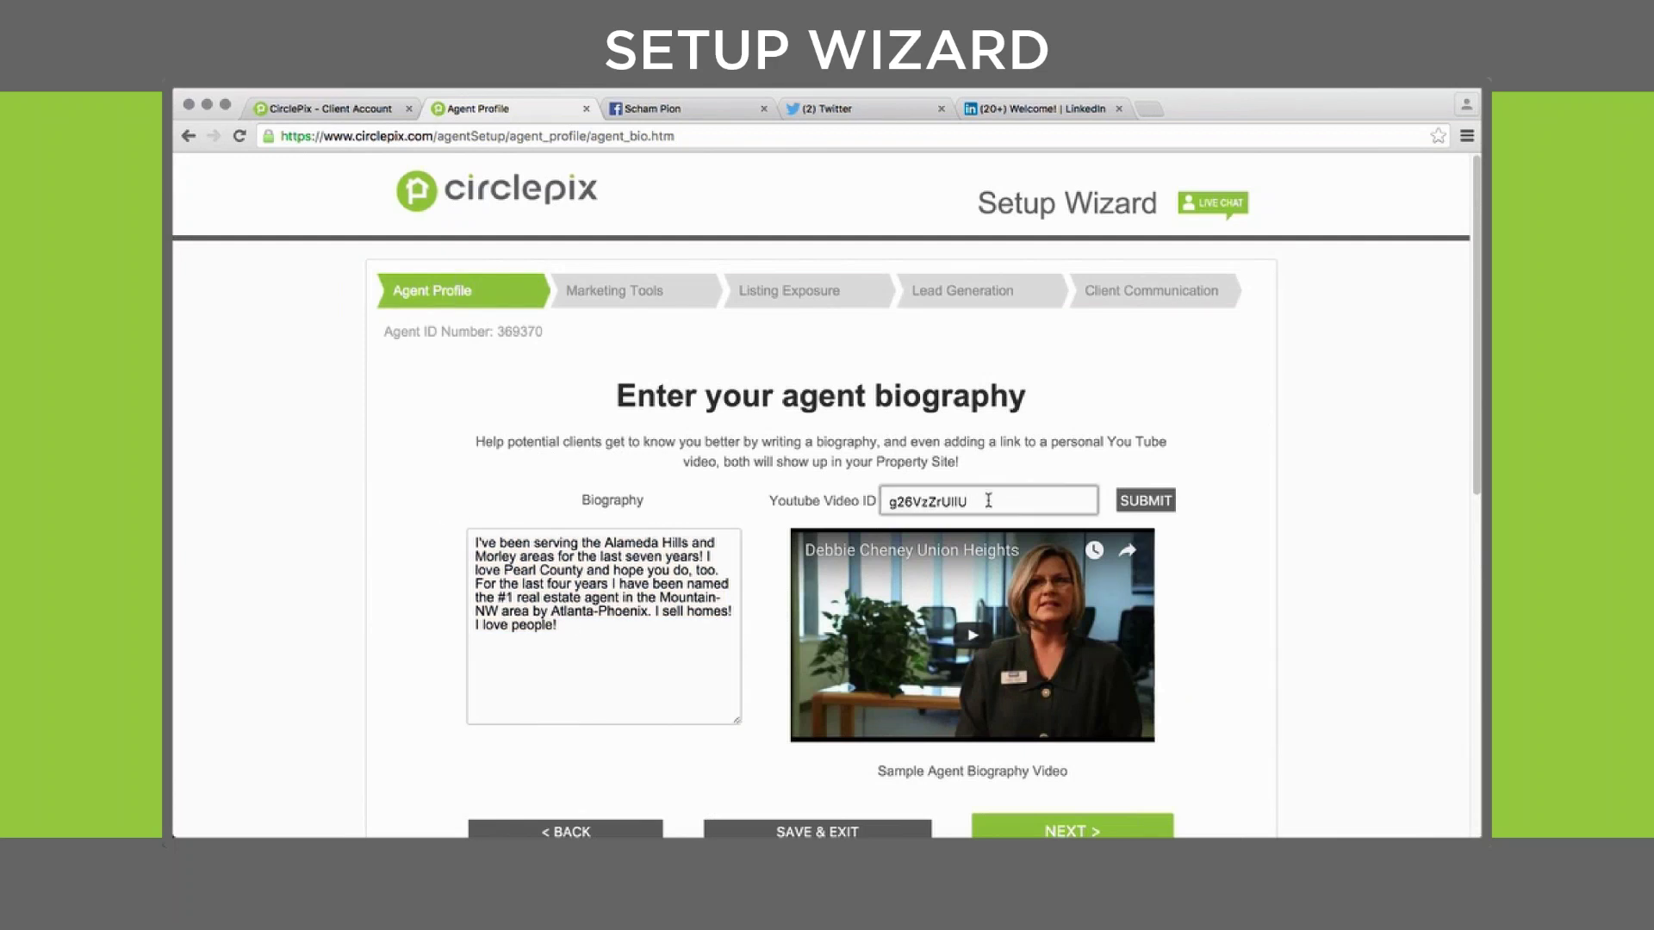
pyautogui.moveTo(988, 498); pyautogui.dragTo(855, 482)
pyautogui.click(1129, 431)
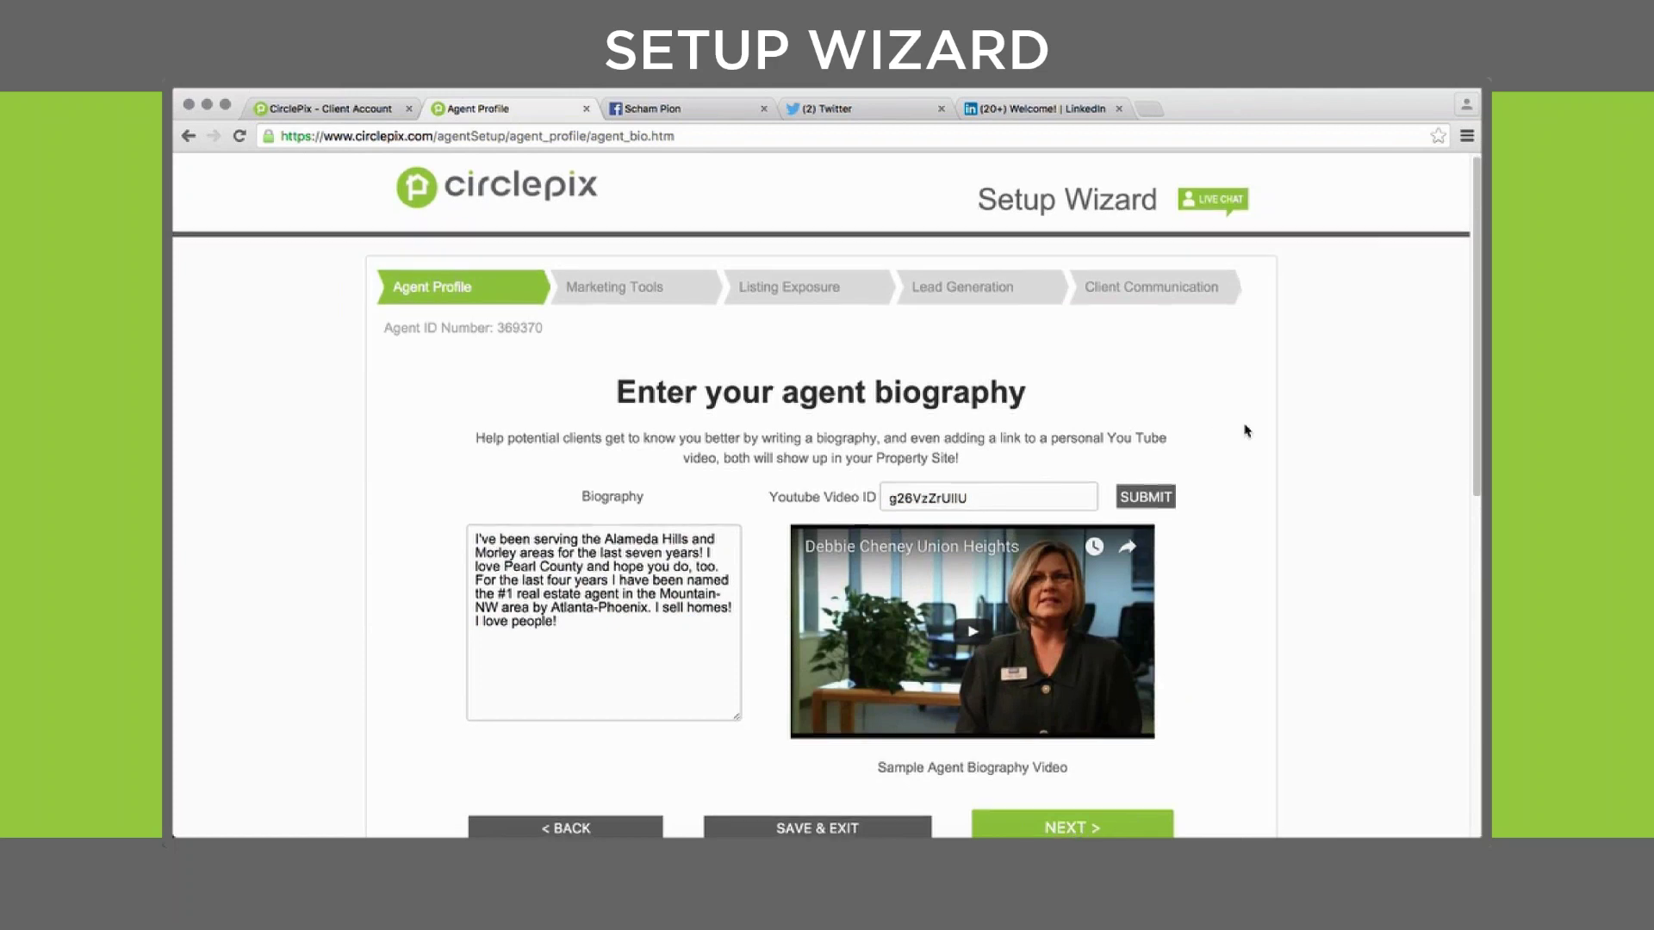
pyautogui.scroll(-1, 1245, 431)
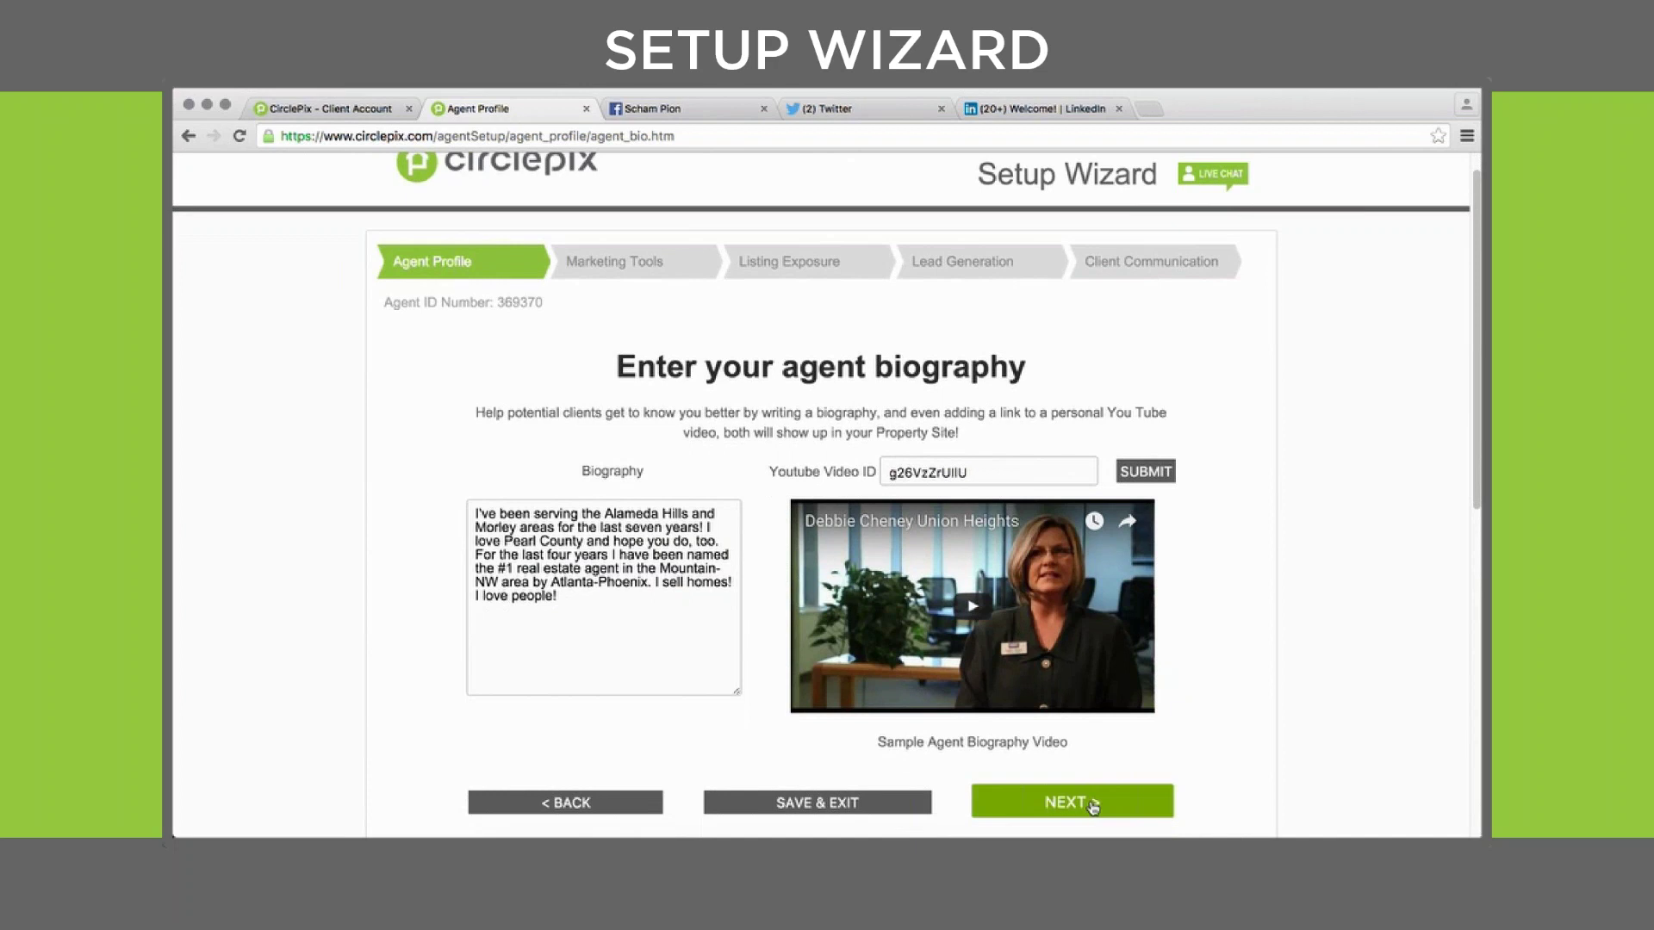
pyautogui.click(1098, 800)
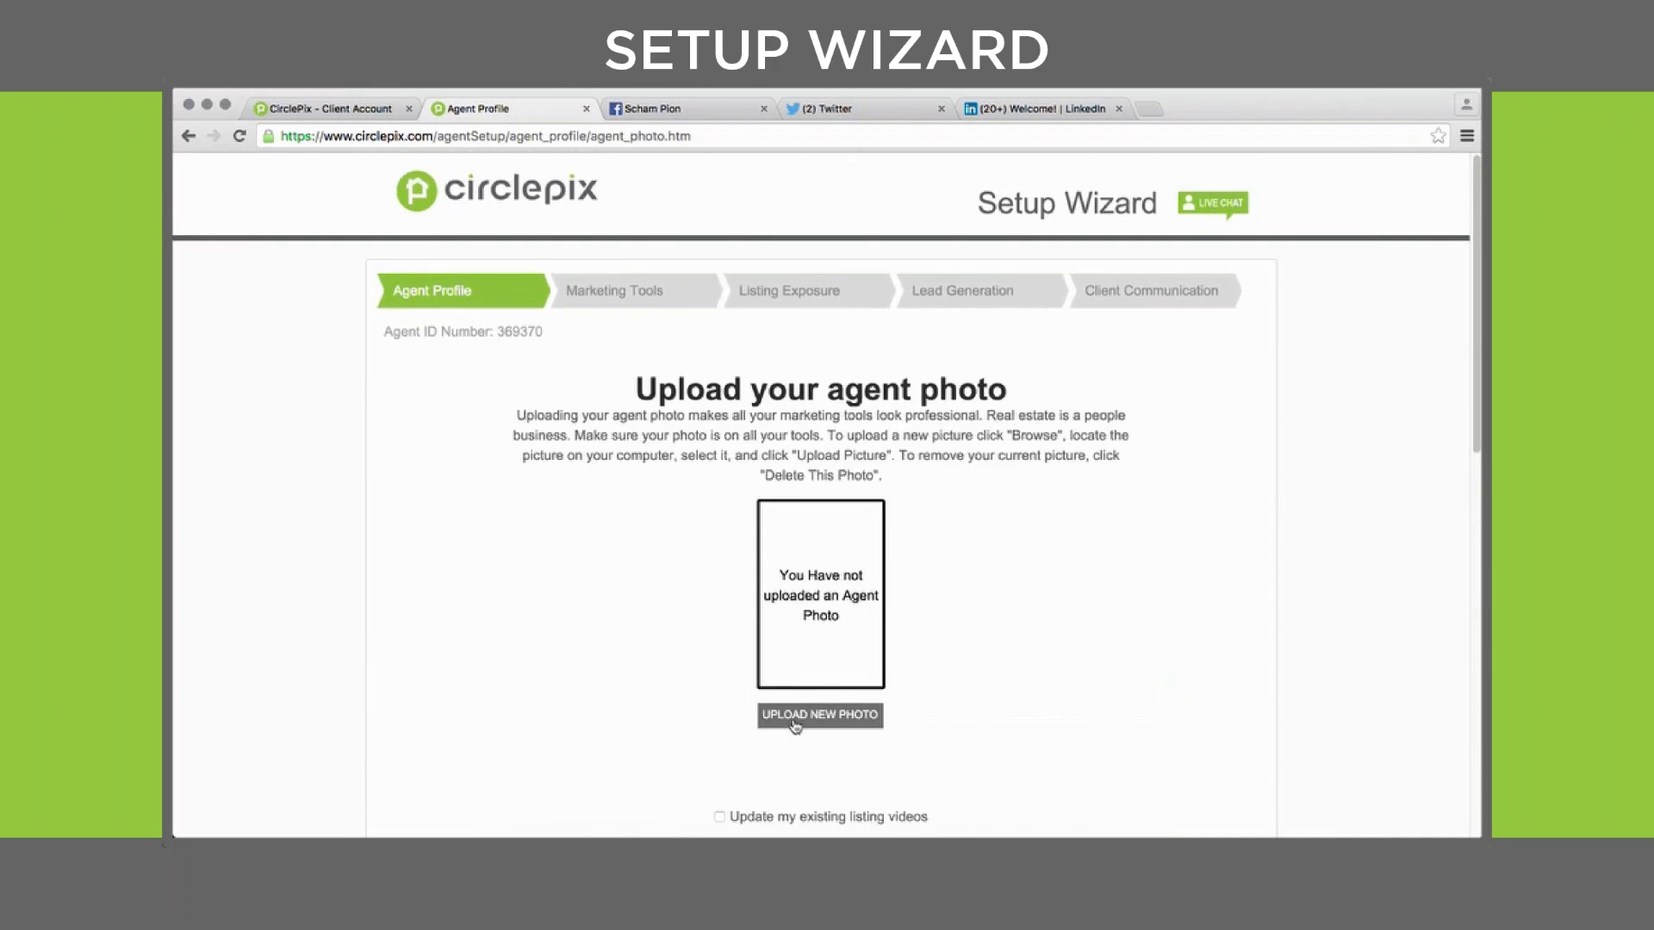
# Start an agent photo upload and browse the file chooser to Downloads, where ThisGuy.jpg appears
pyautogui.click(806, 722)
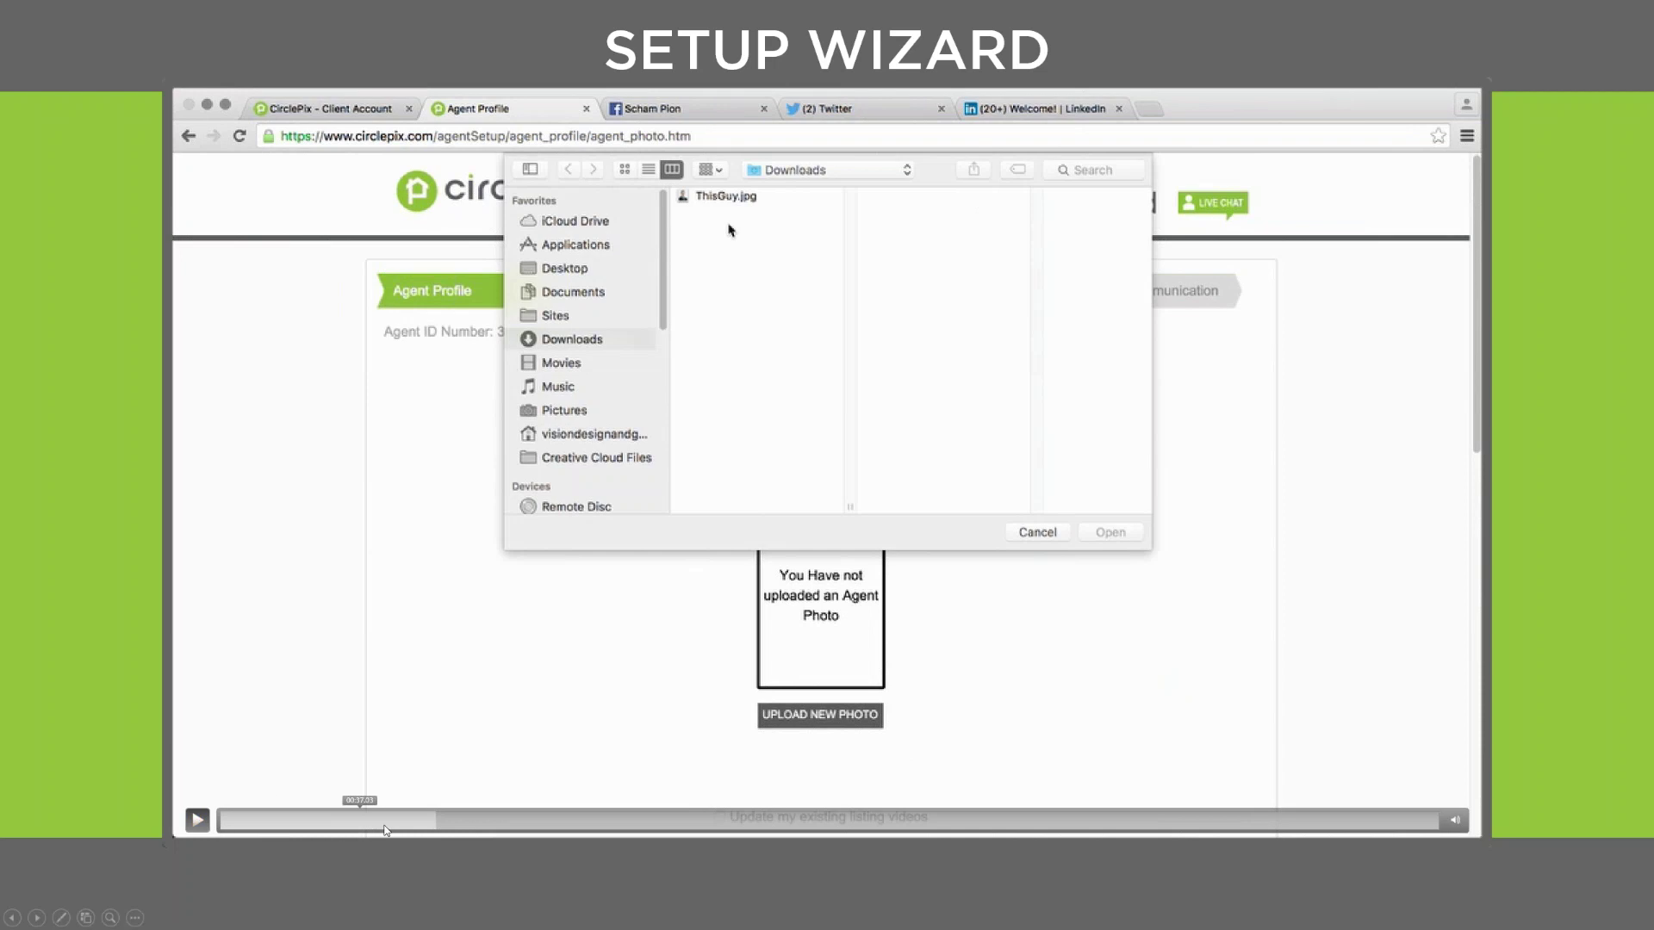
pyautogui.click(410, 820)
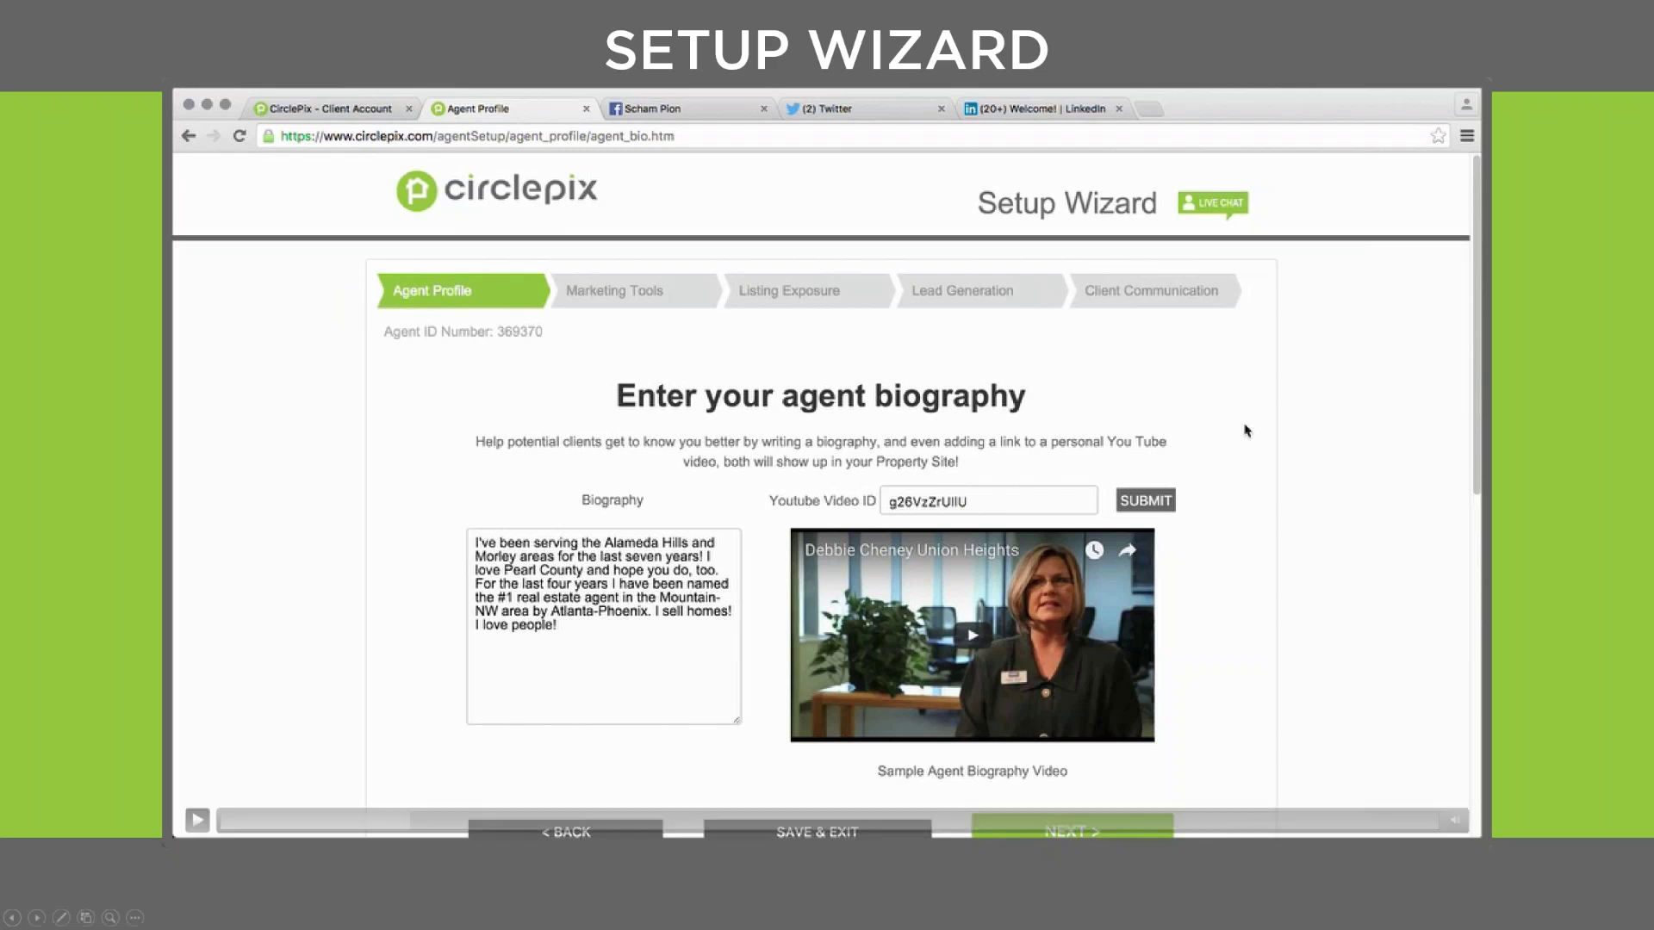
# Advance past the style and flyer choices to Listing Exposure's Social Media Account Setup page
pyautogui.click(192, 825)
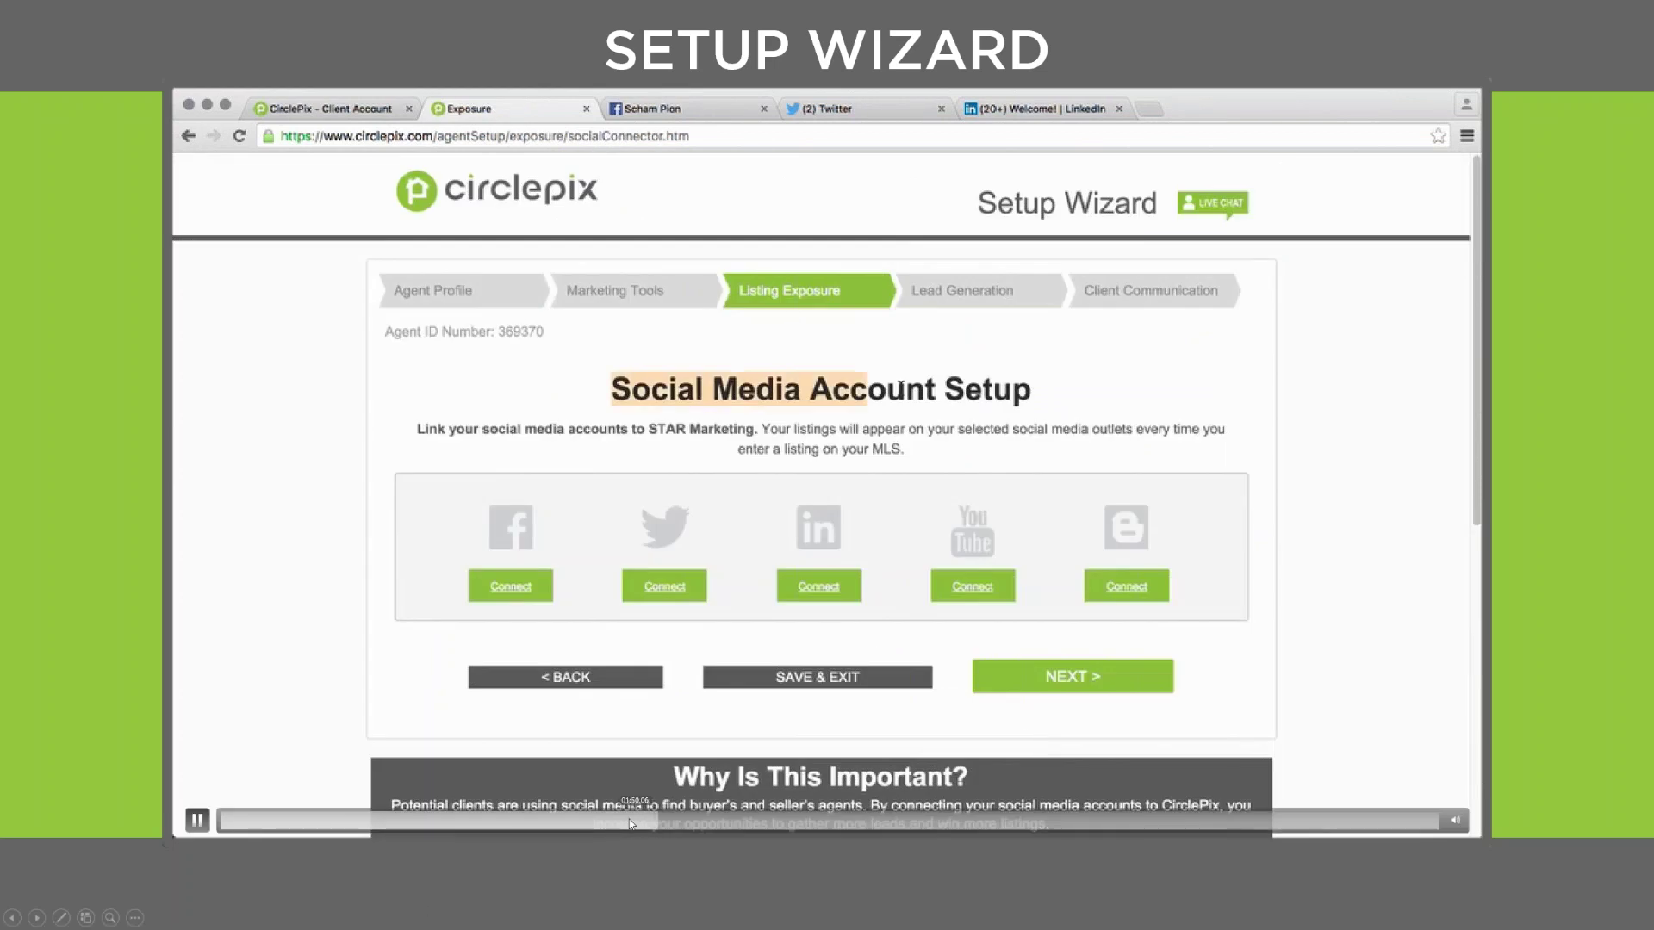
# Keep the current flyer and confirm the Facebook, Twitter and LinkedIn accounts are logged in
pyautogui.click(641, 824)
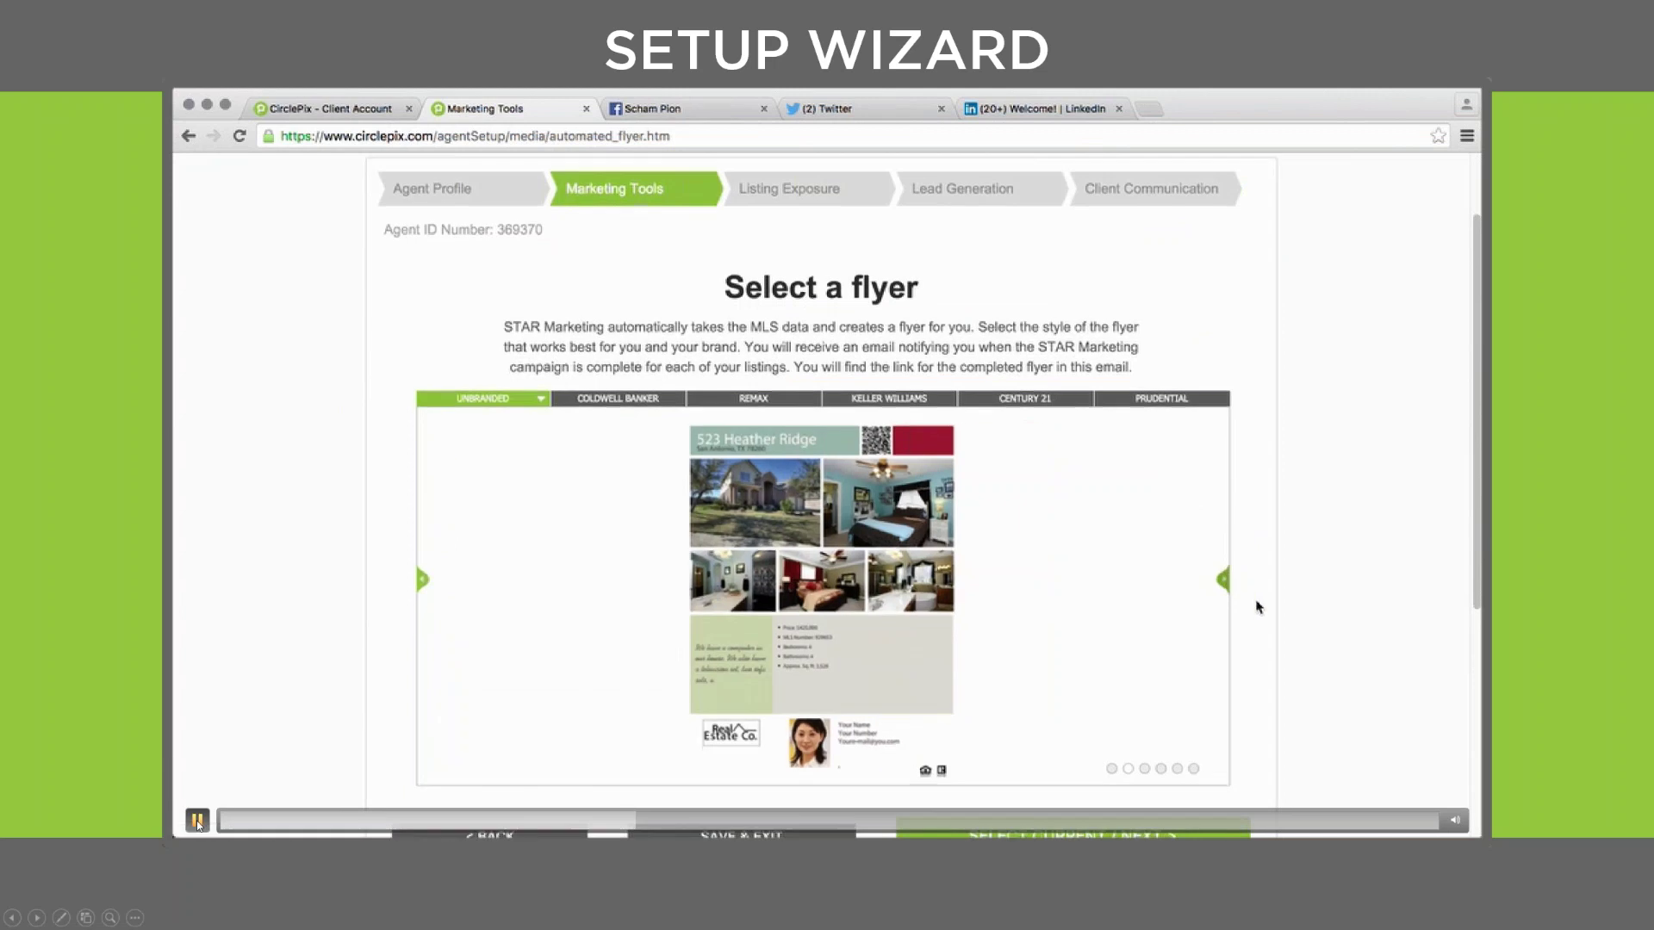
pyautogui.click(1035, 739)
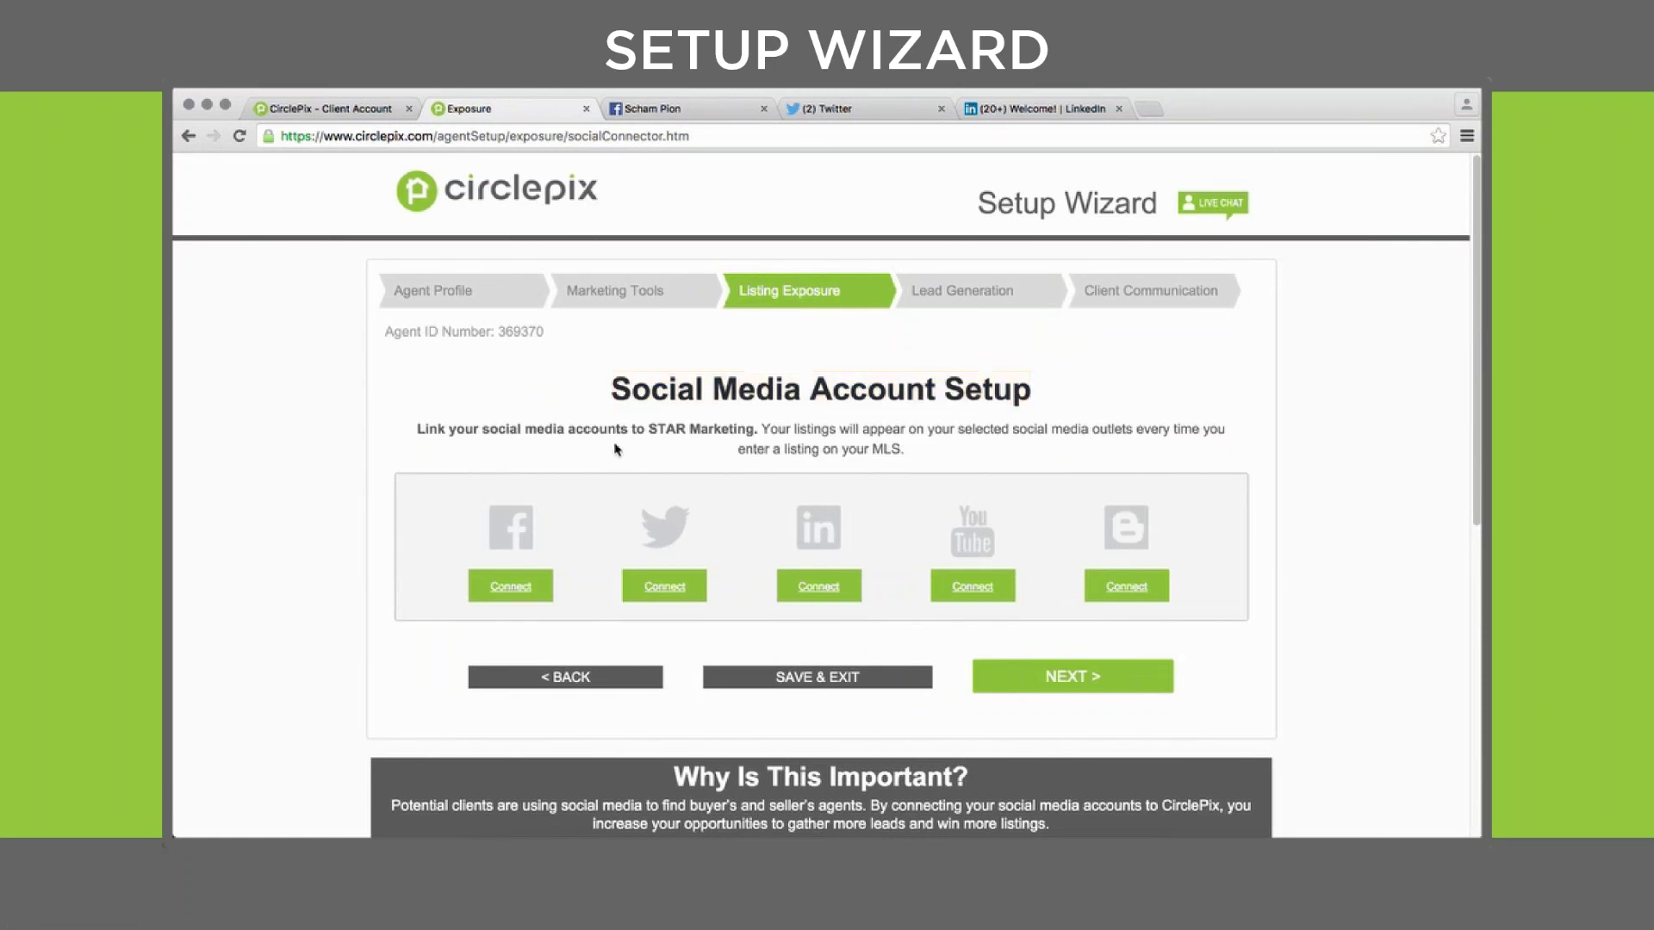
pyautogui.click(648, 109)
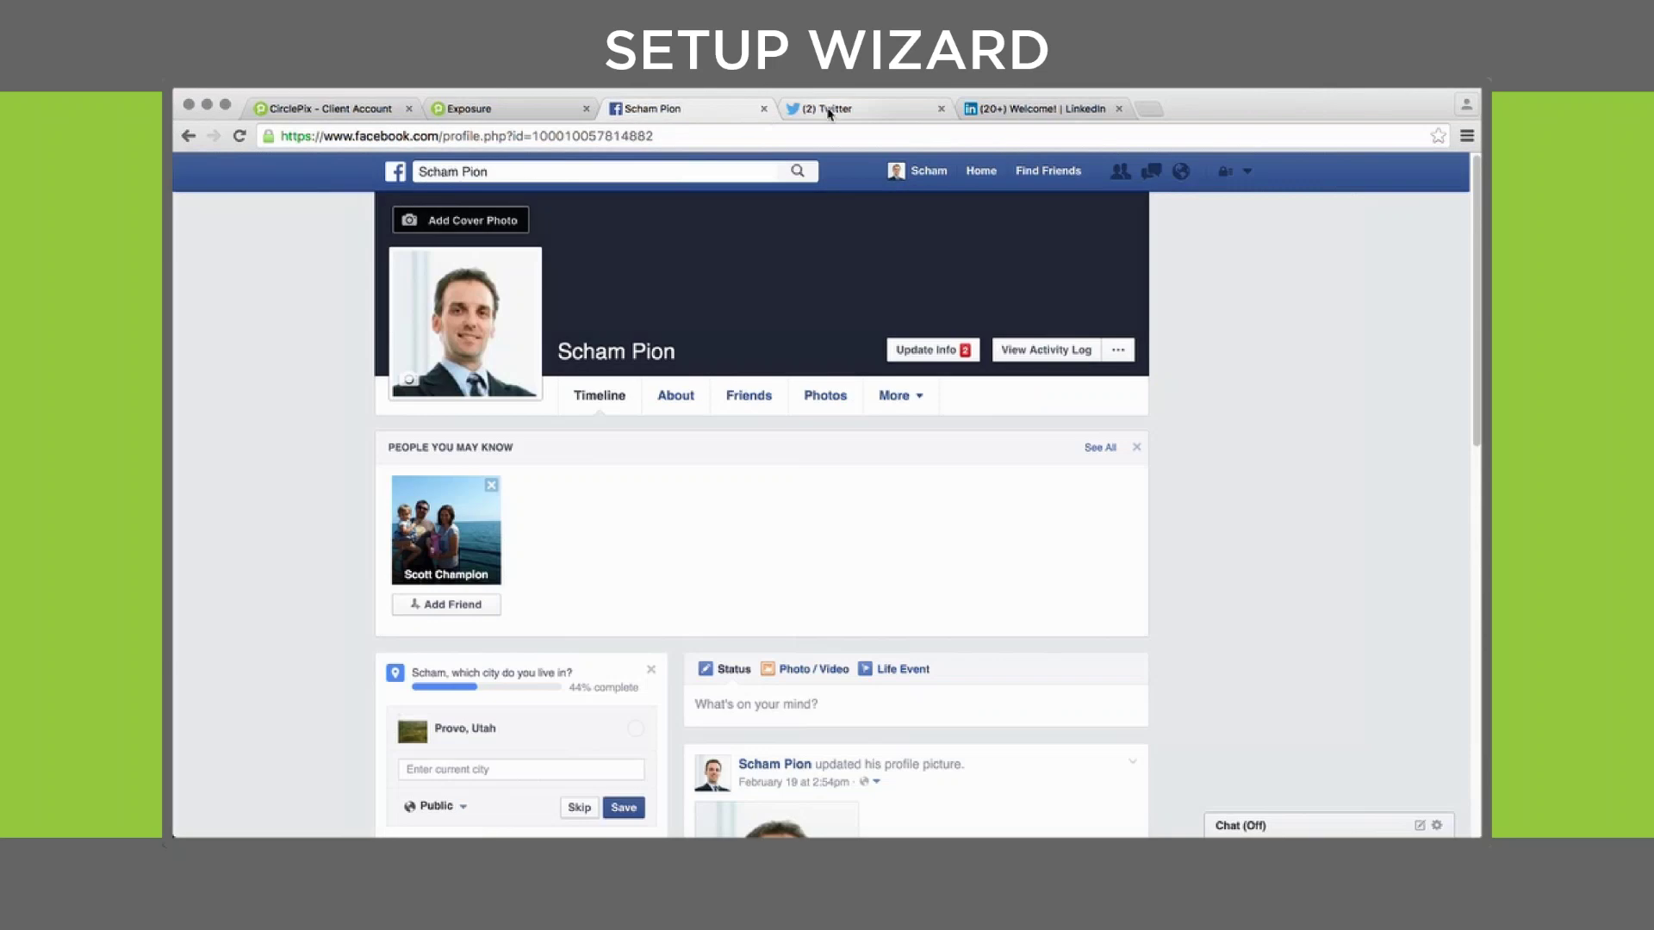
pyautogui.click(830, 110)
pyautogui.click(1013, 111)
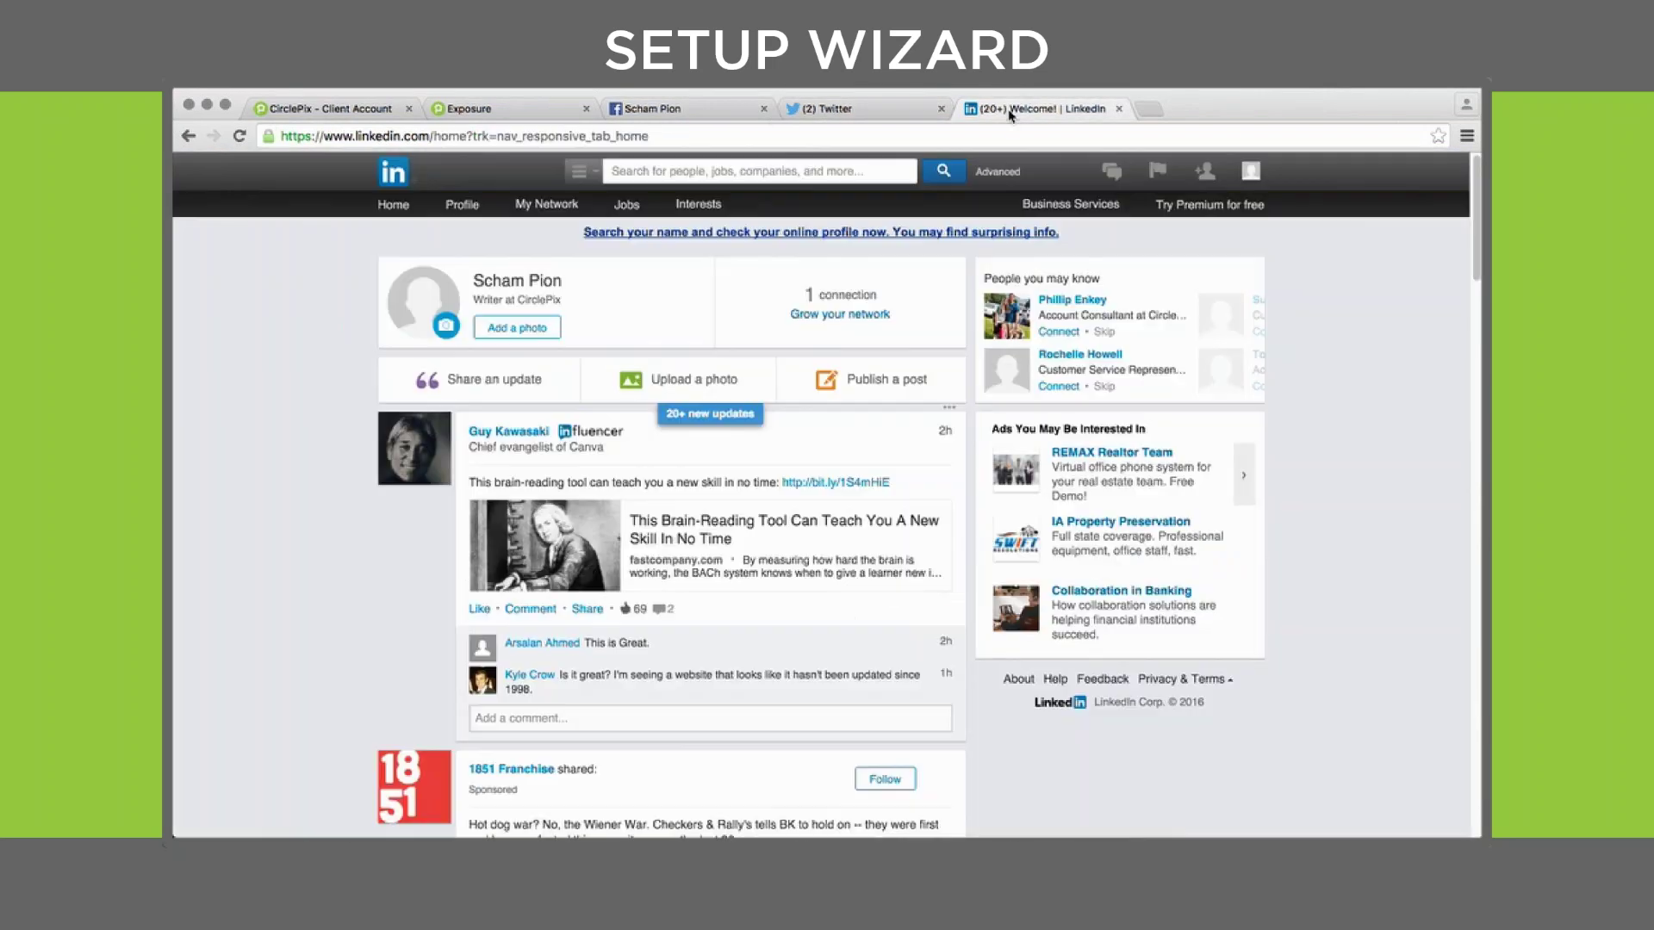
# Connect Facebook, allowing posts to the profile and business page, with broker posting enabled
pyautogui.click(506, 112)
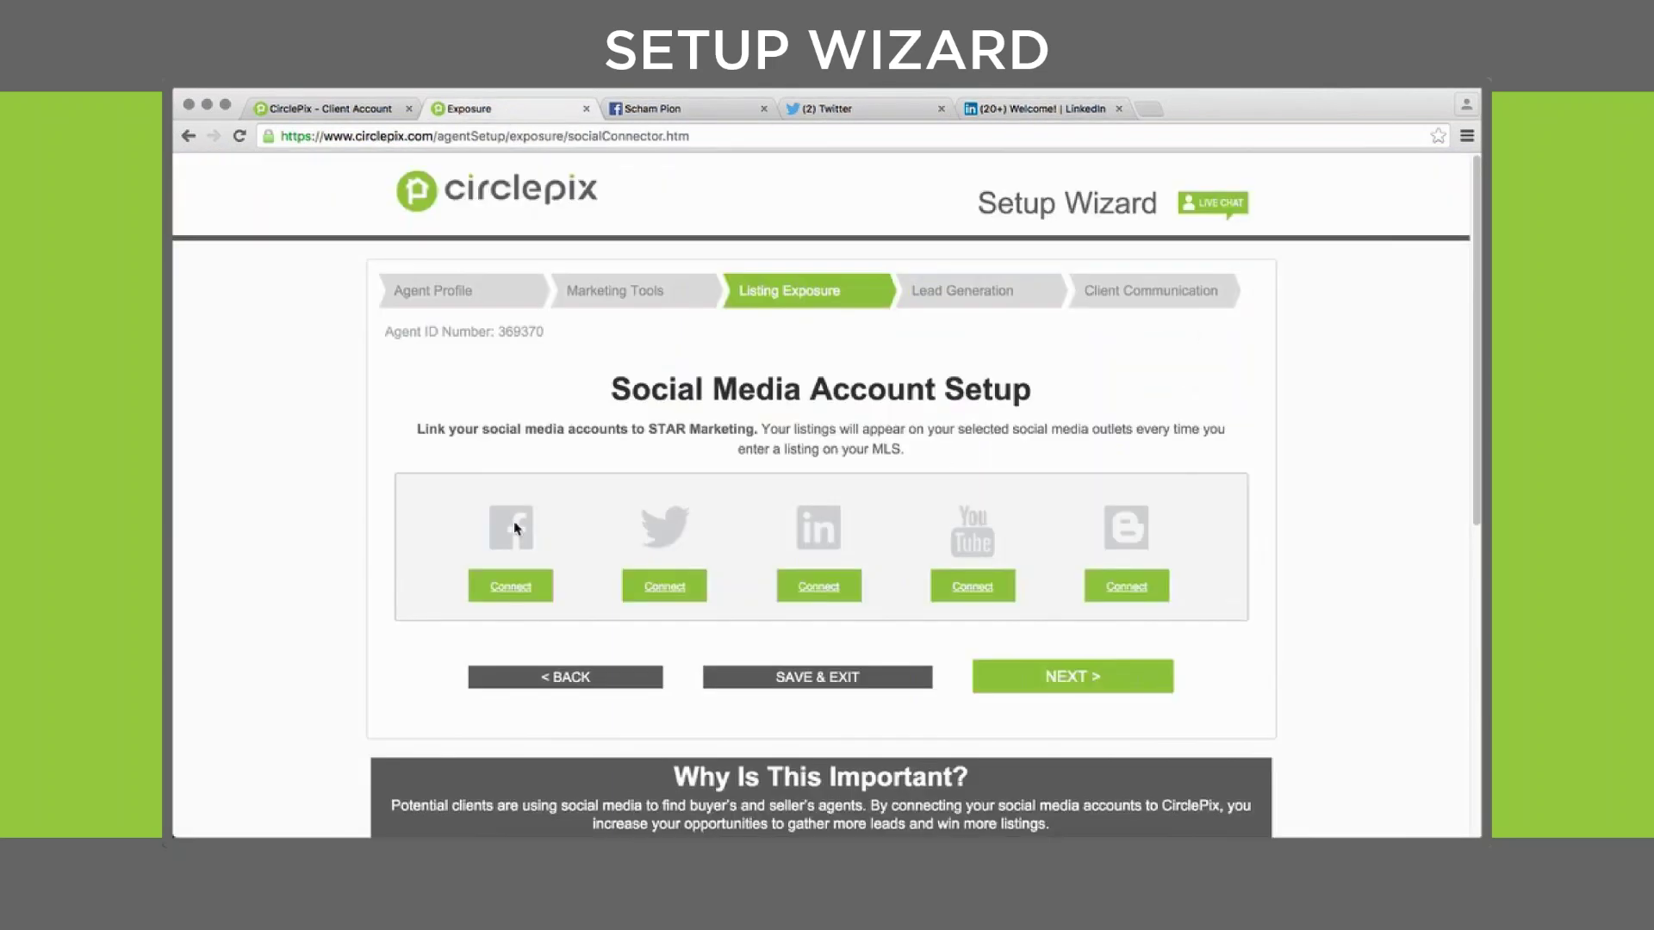
pyautogui.click(515, 592)
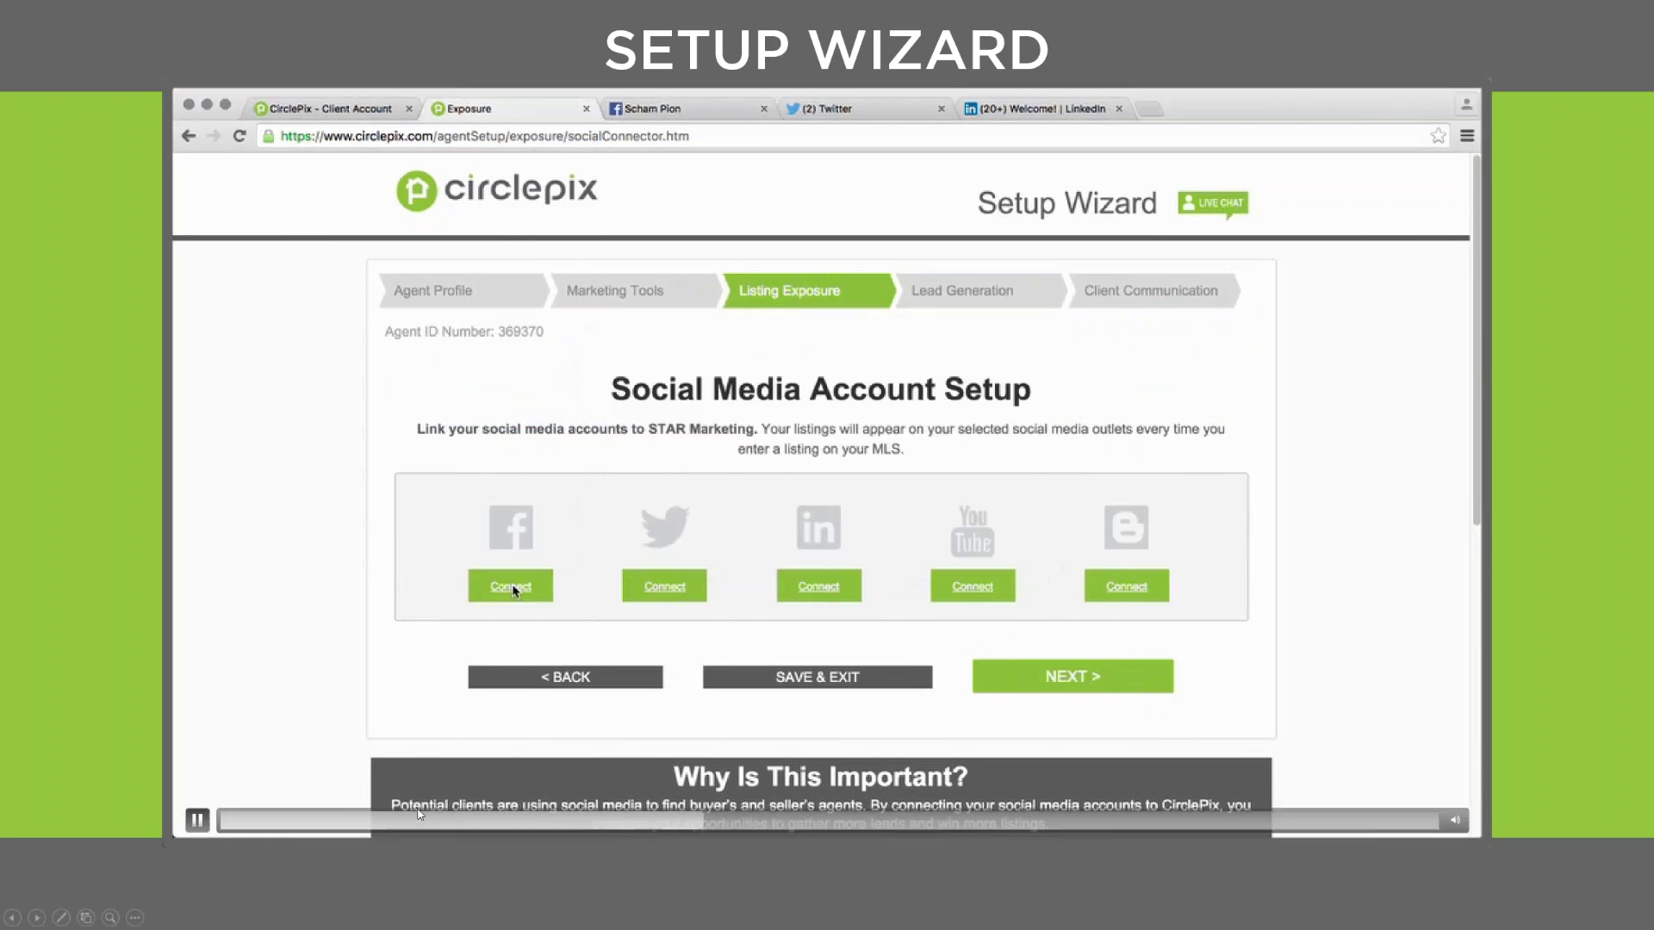
pyautogui.click(197, 824)
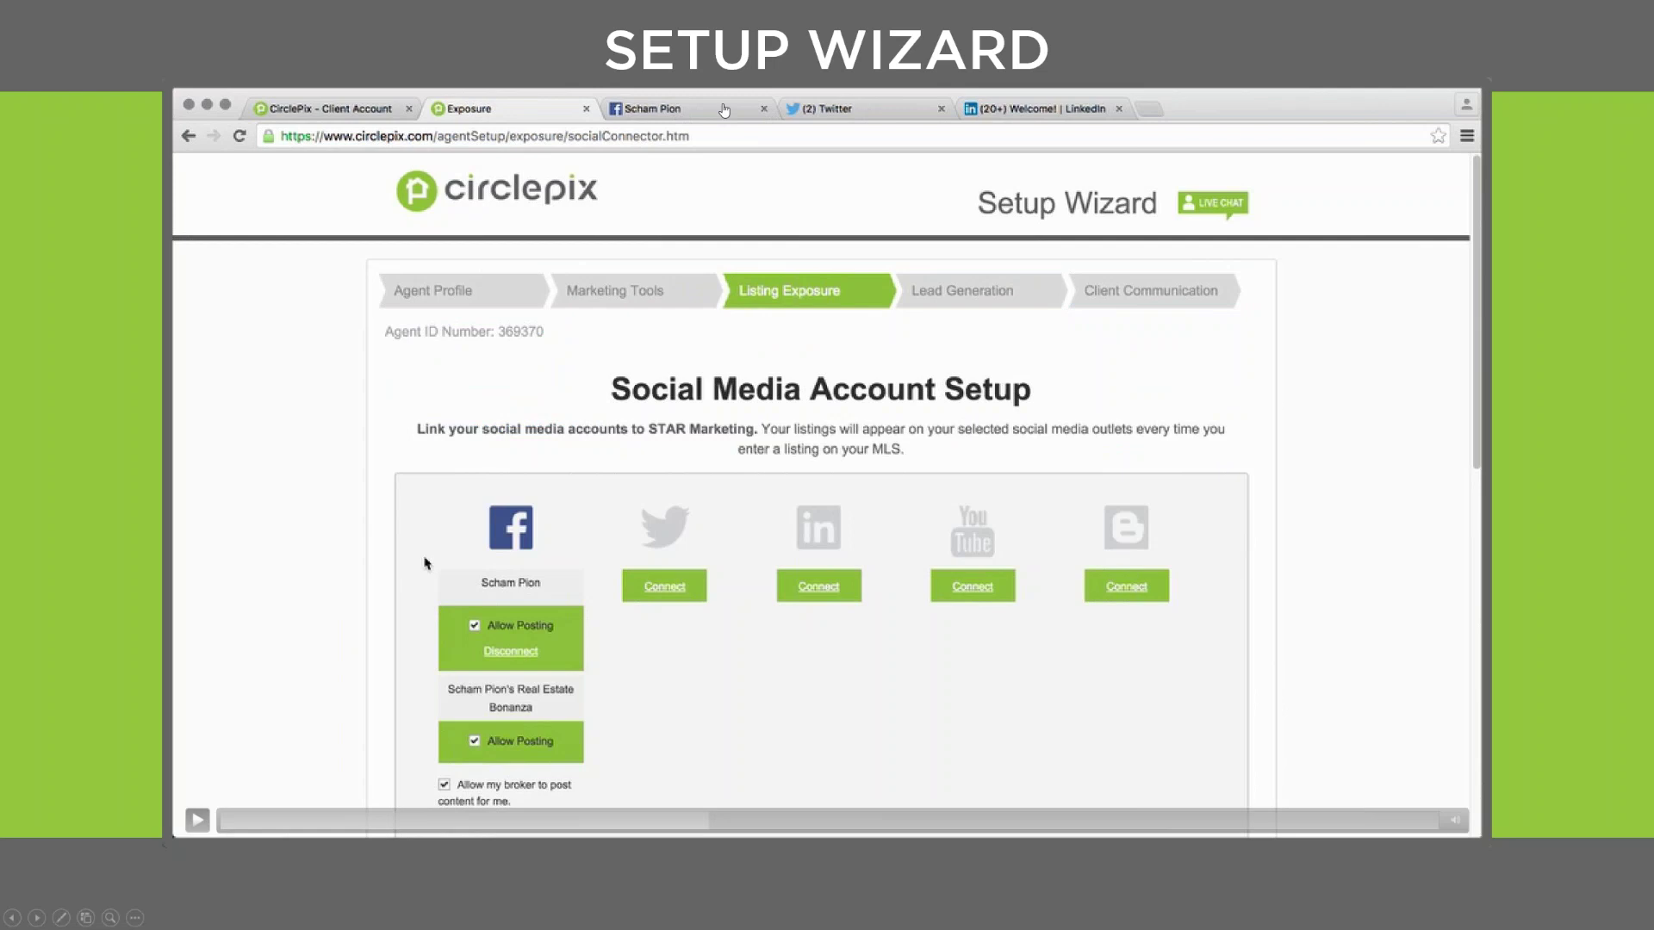
pyautogui.click(657, 824)
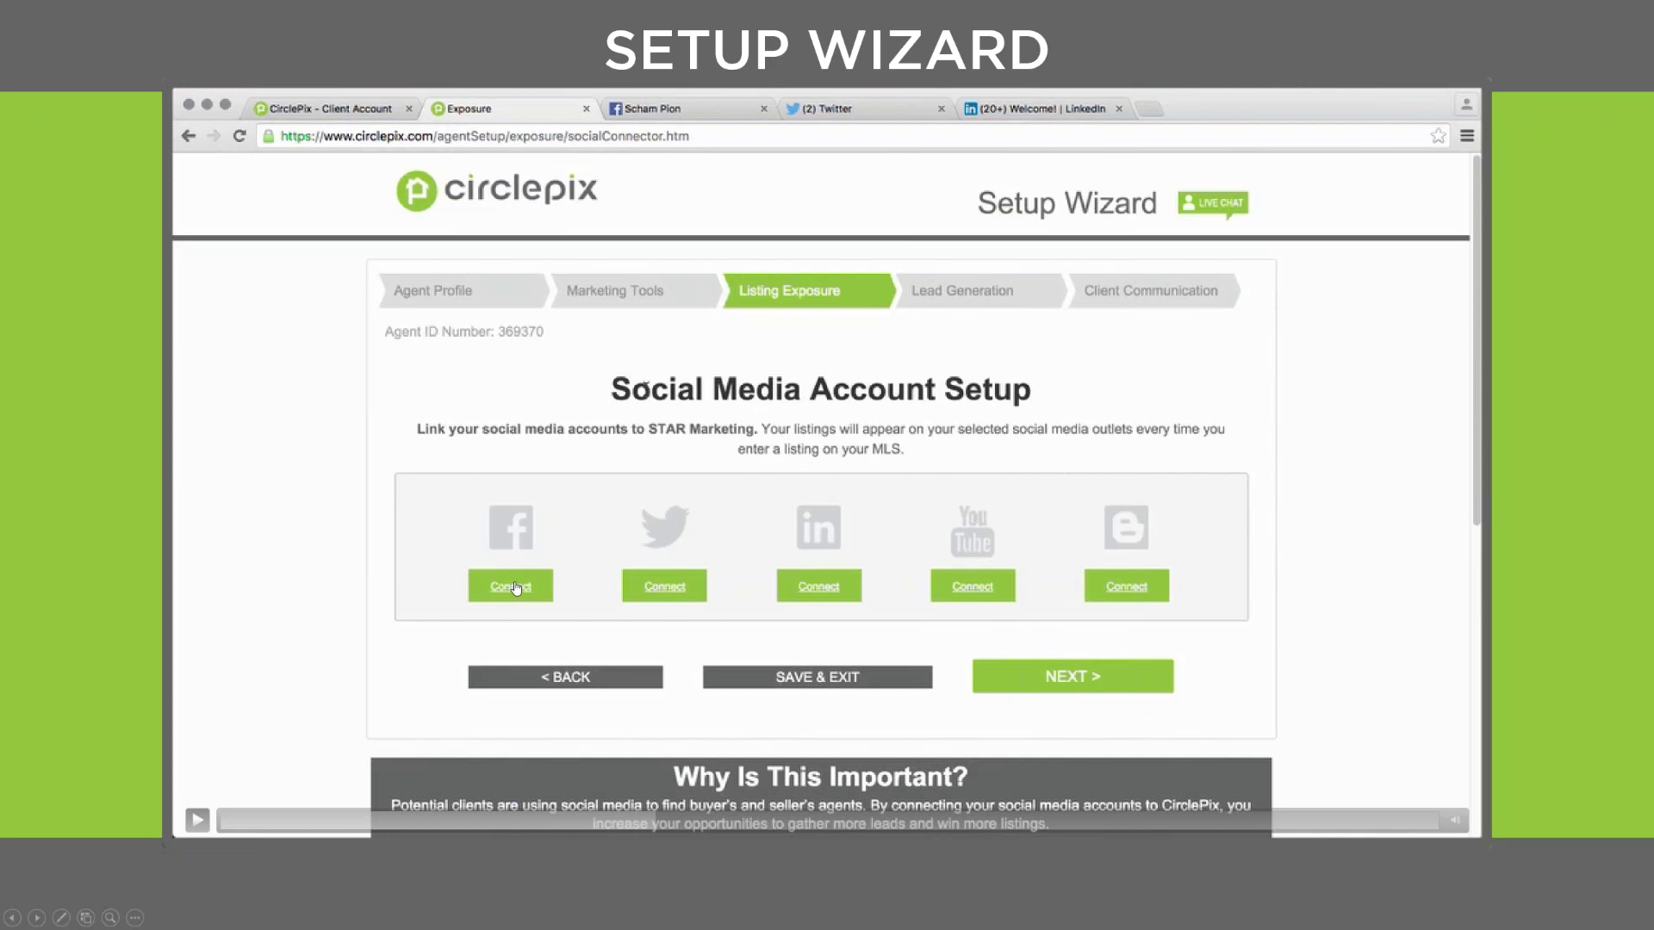
pyautogui.click(196, 821)
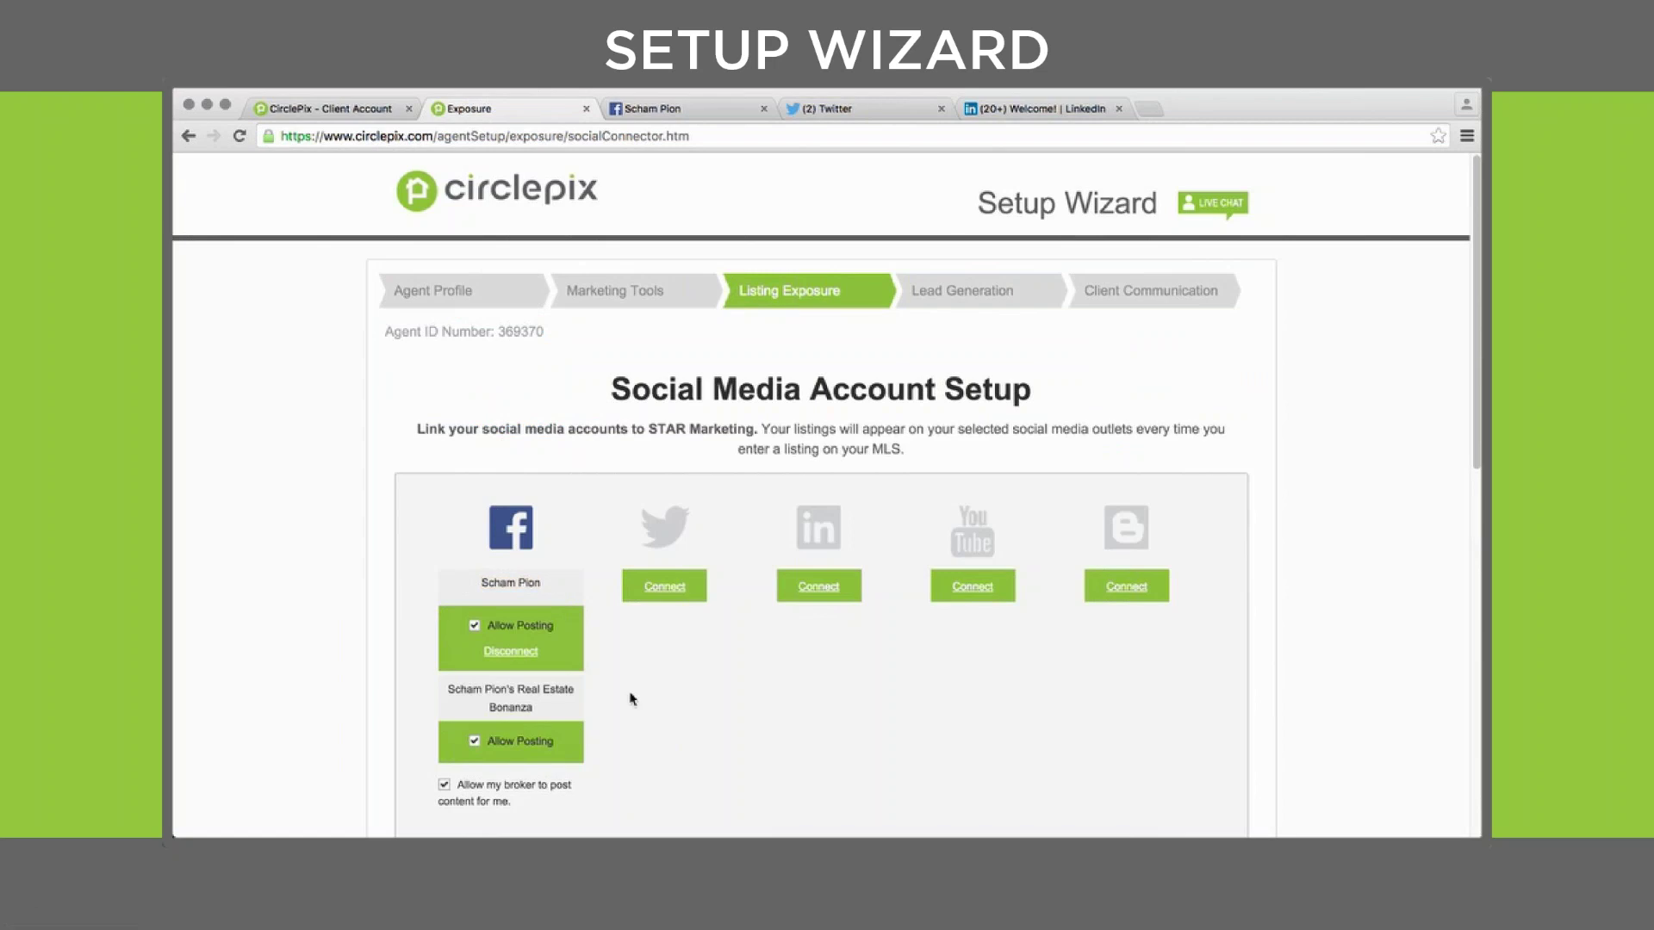
pyautogui.moveTo(555, 715); pyautogui.dragTo(443, 685)
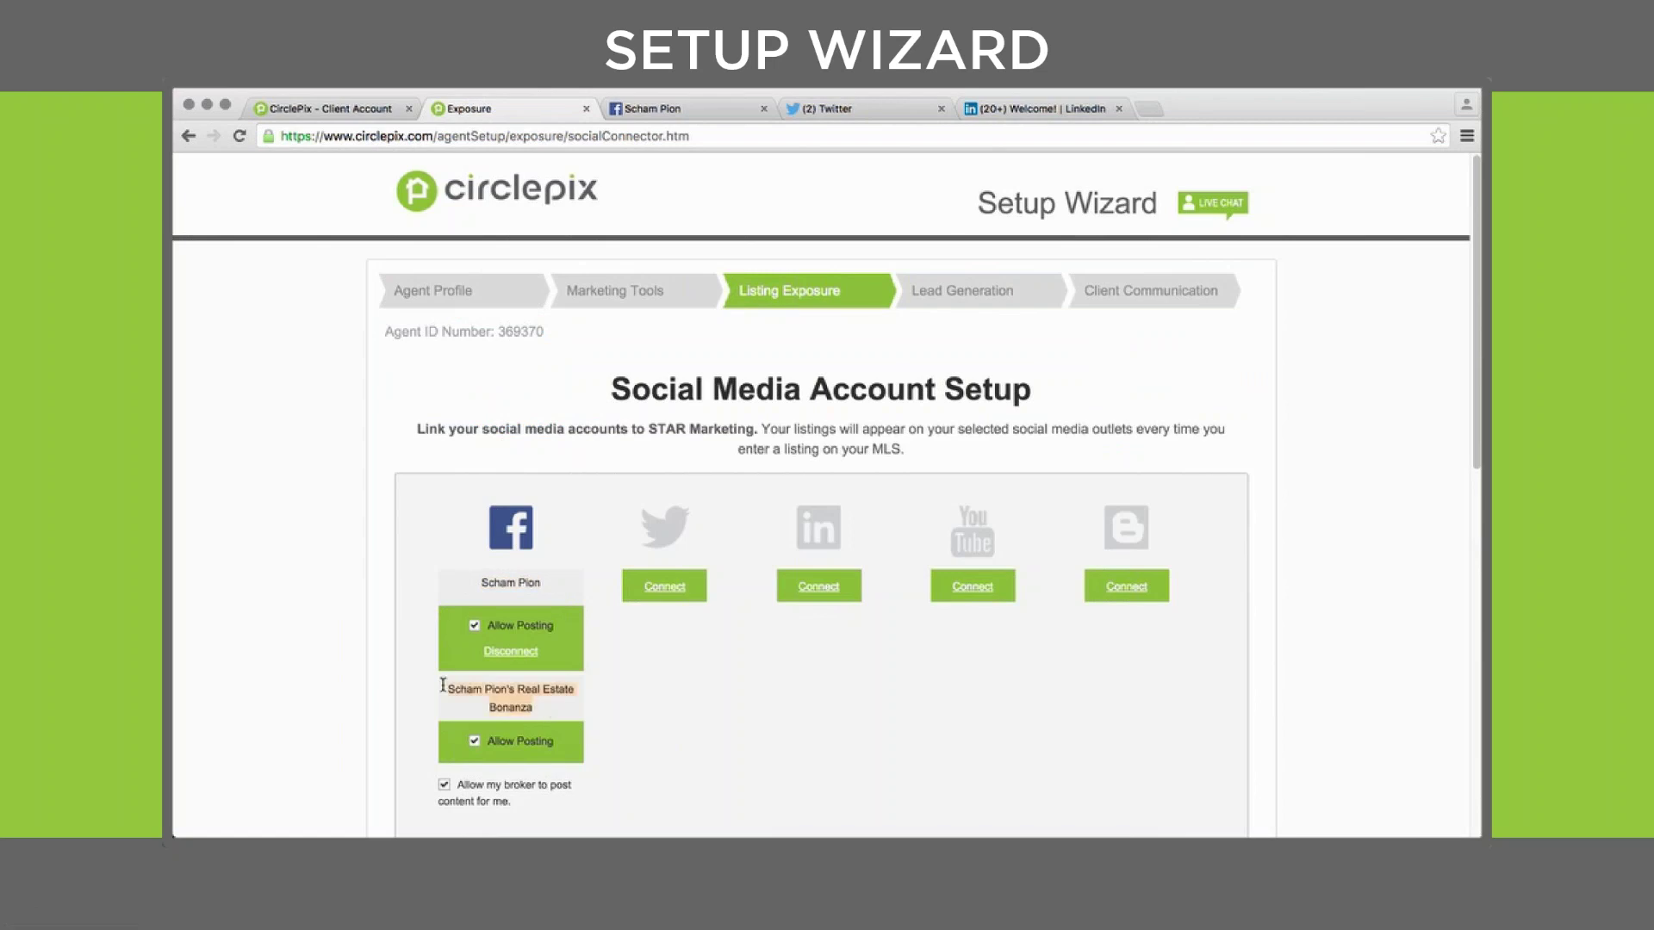
pyautogui.click(614, 466)
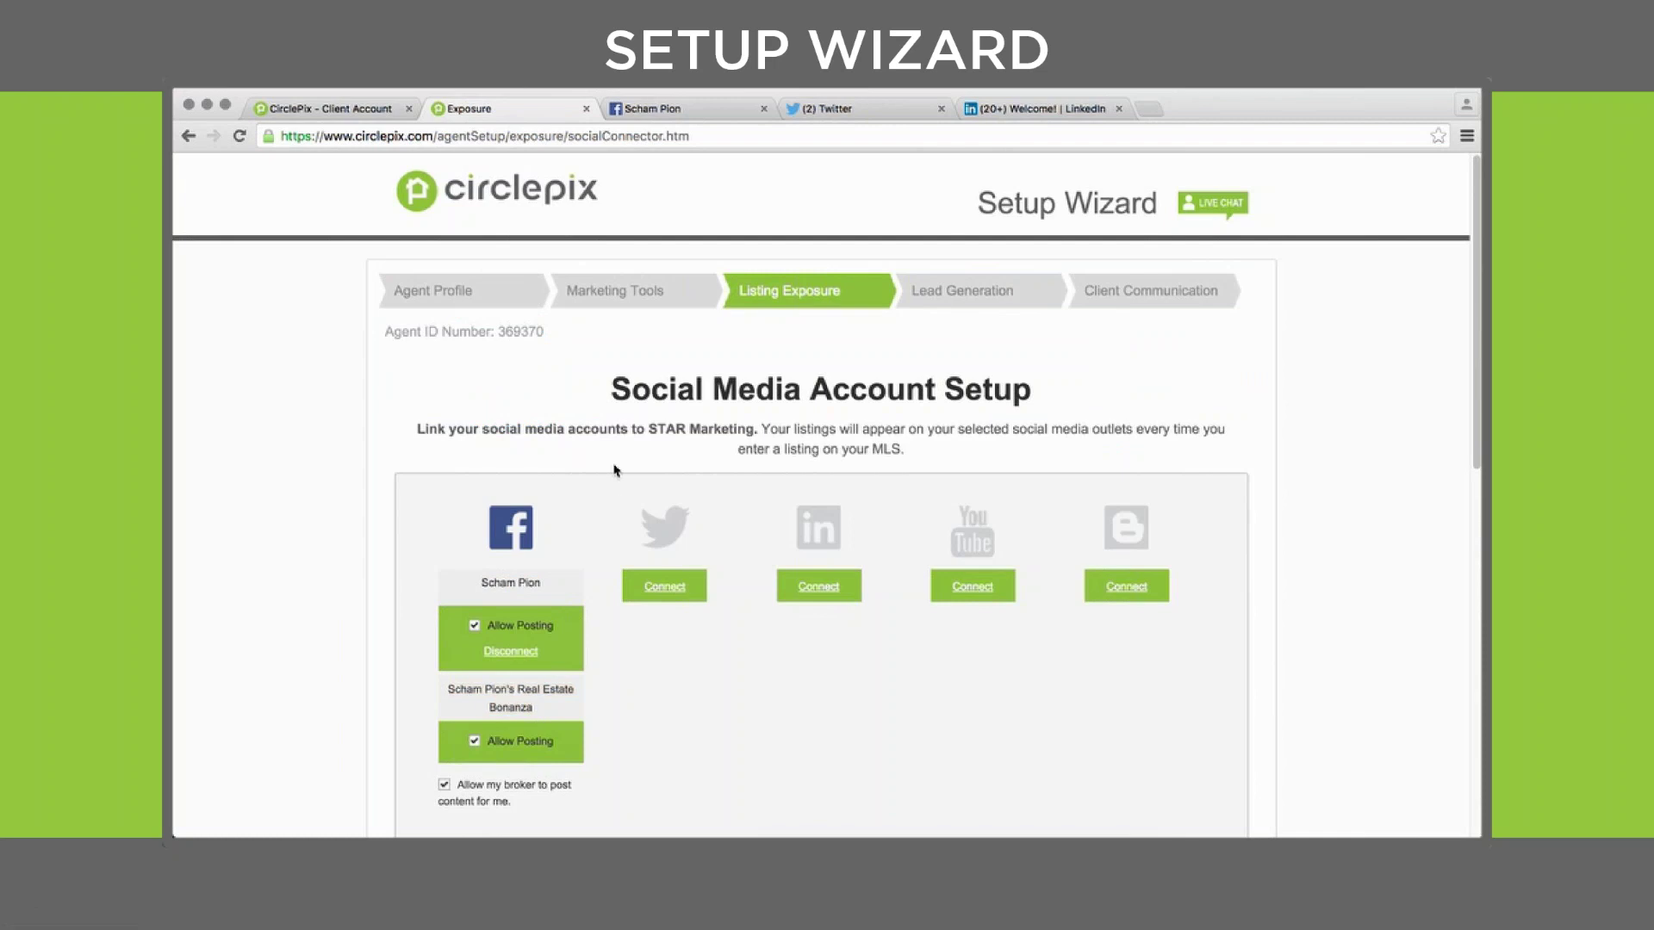
pyautogui.click(663, 114)
pyautogui.click(1247, 171)
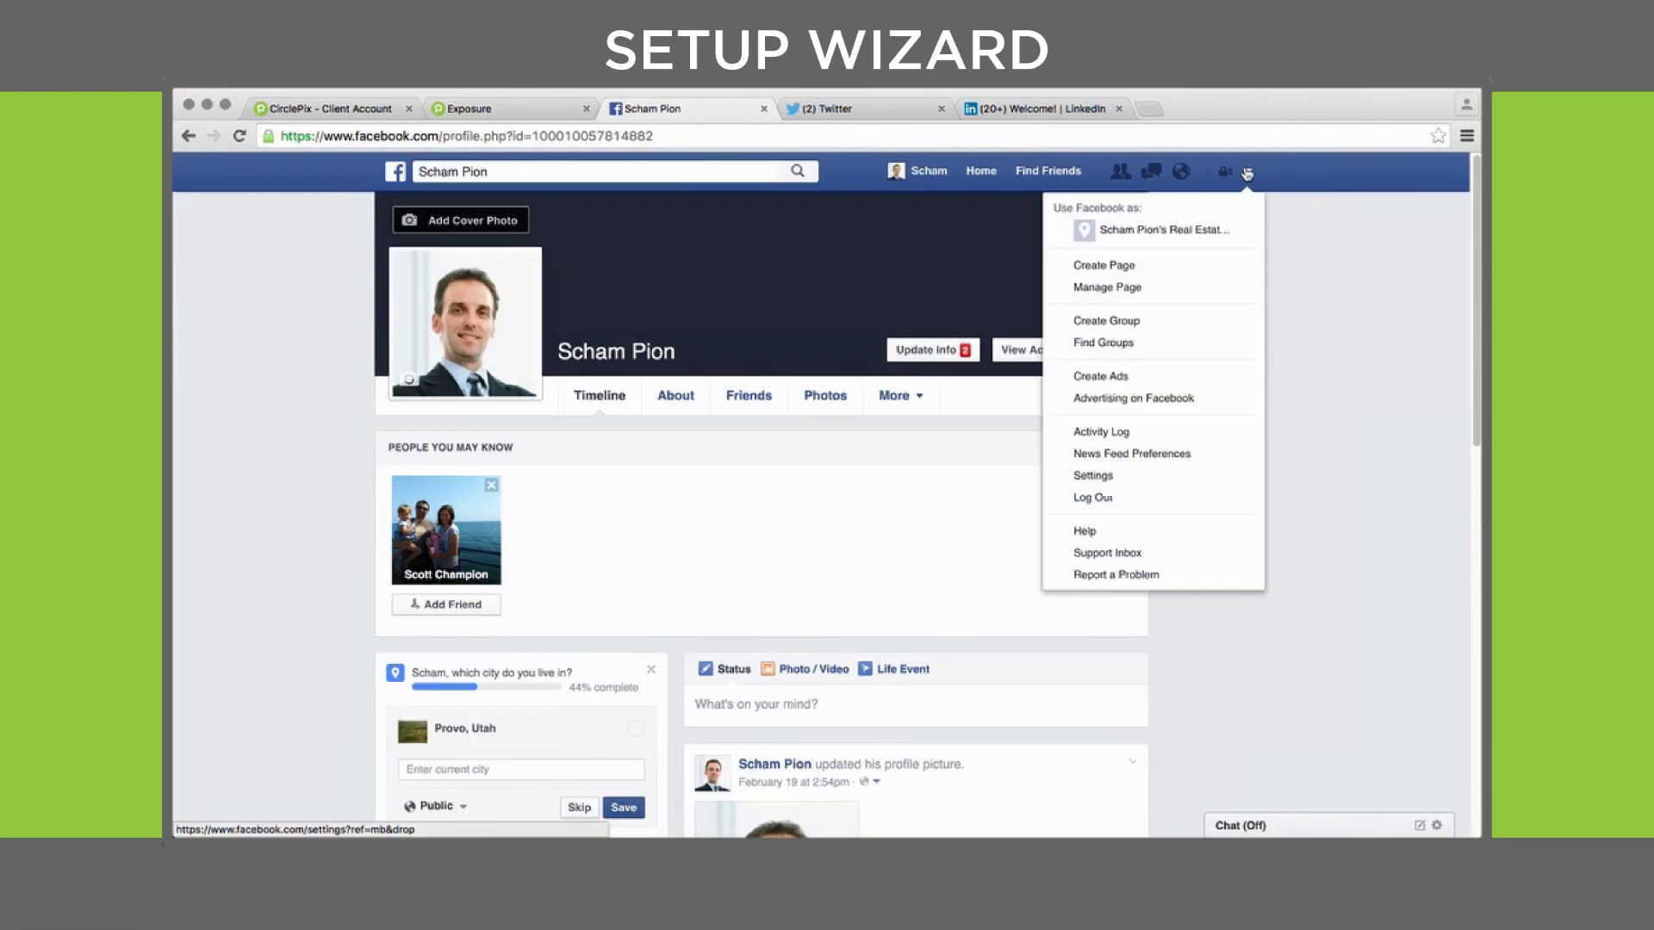
pyautogui.click(1204, 231)
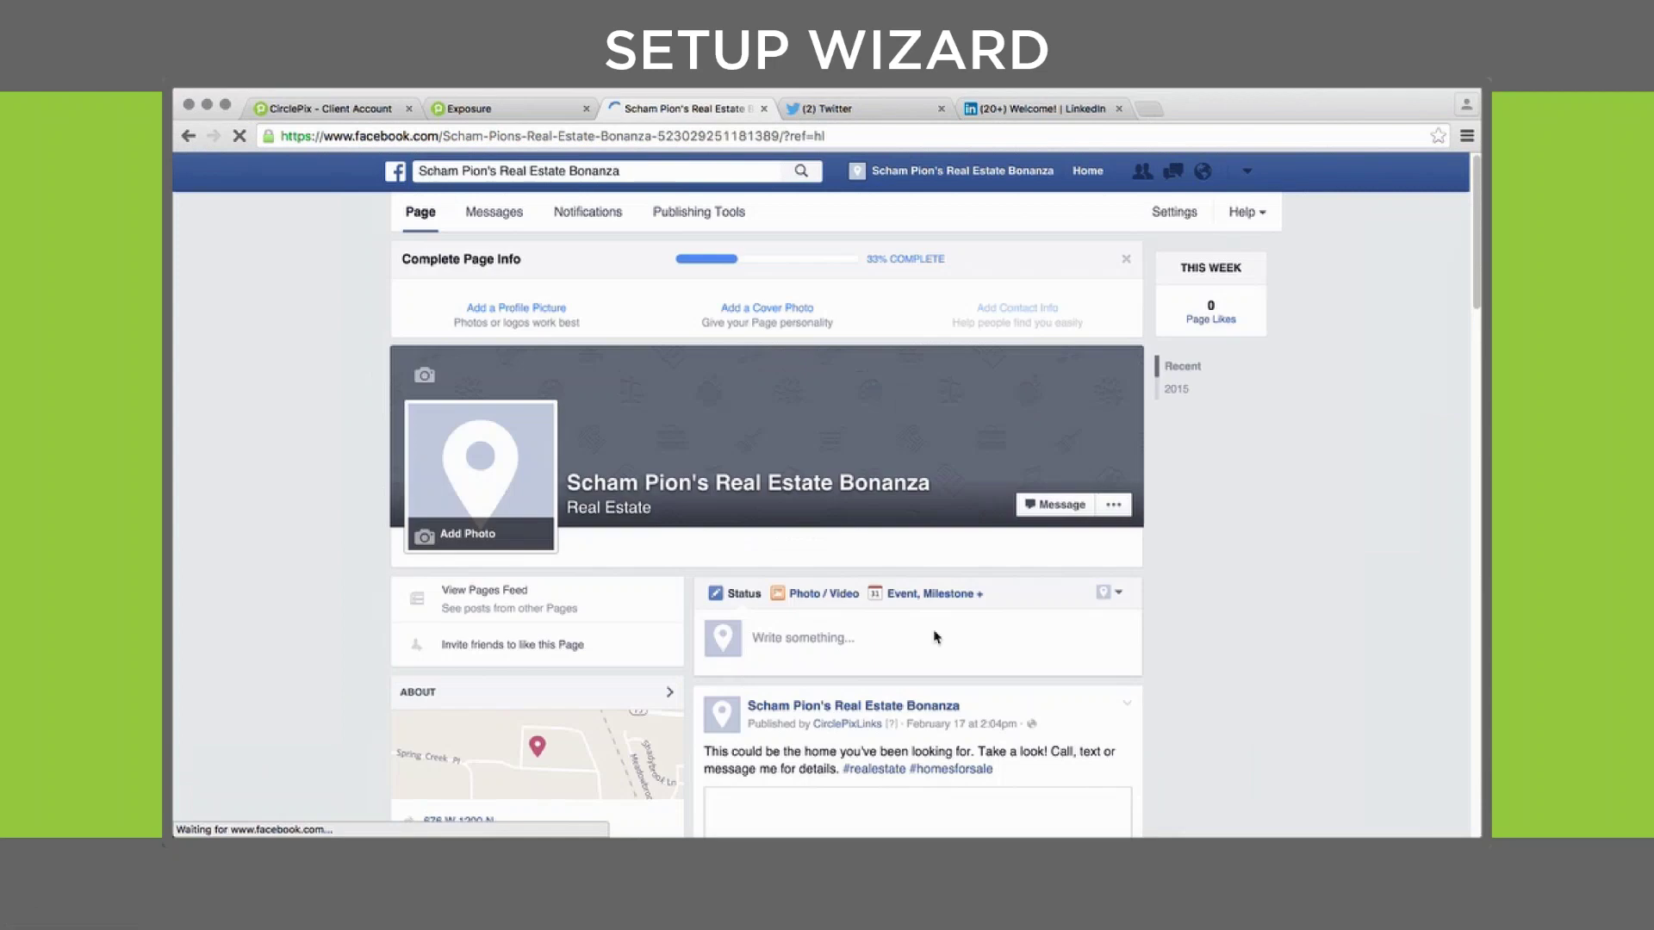
pyautogui.click(1246, 172)
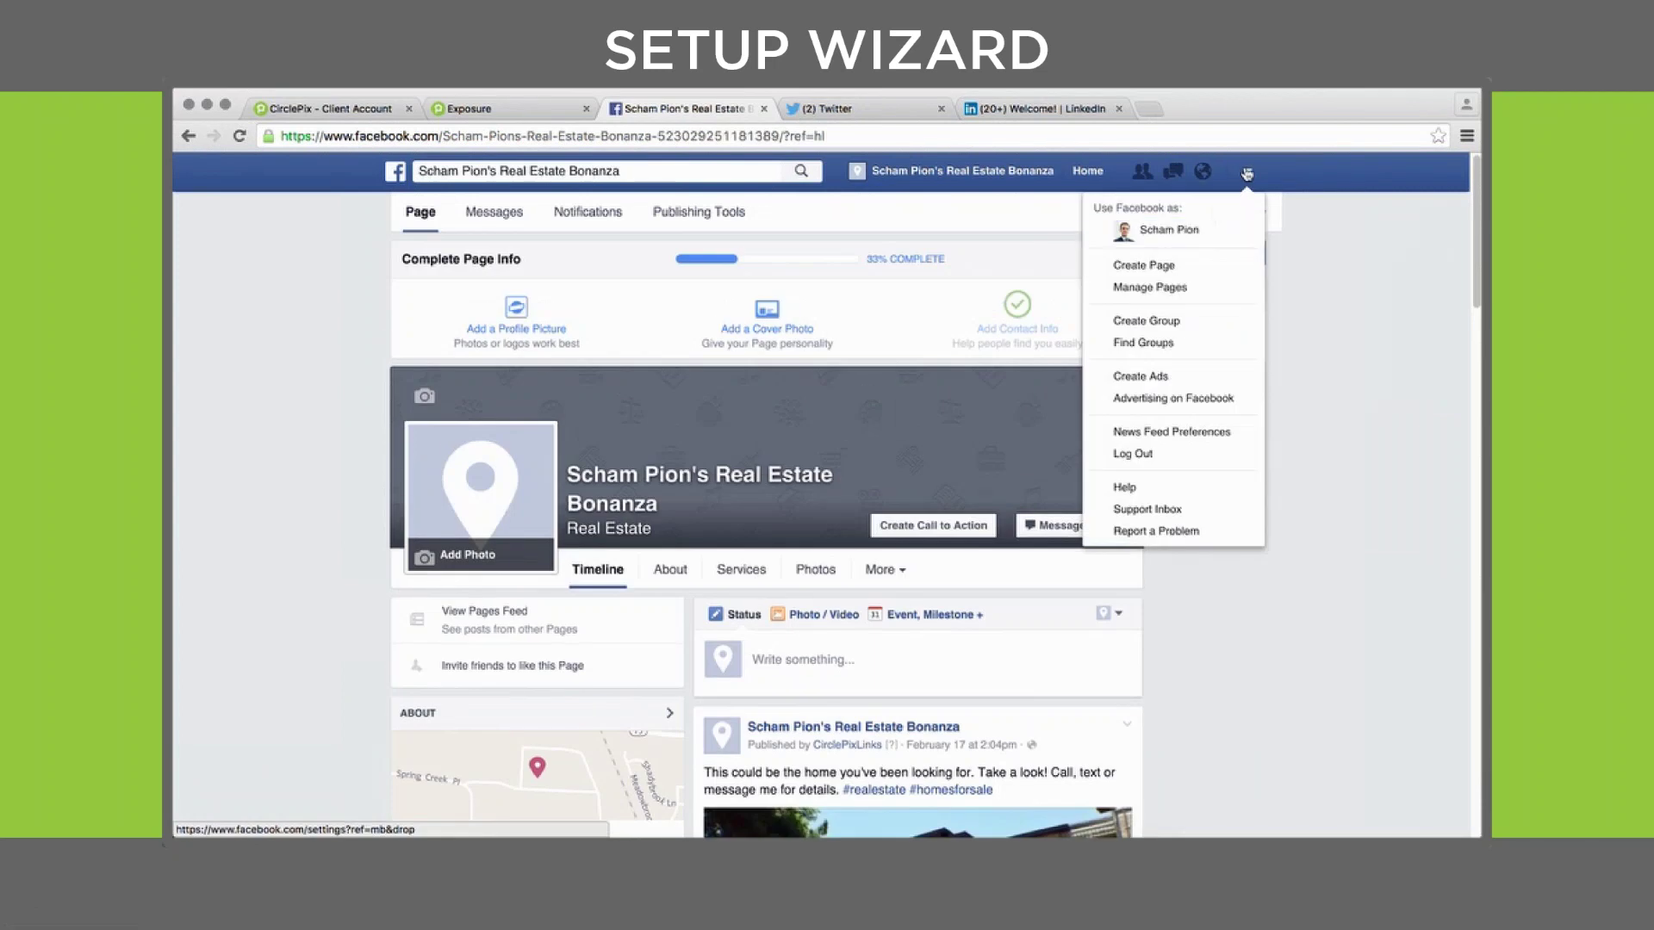
pyautogui.click(1176, 226)
pyautogui.click(516, 108)
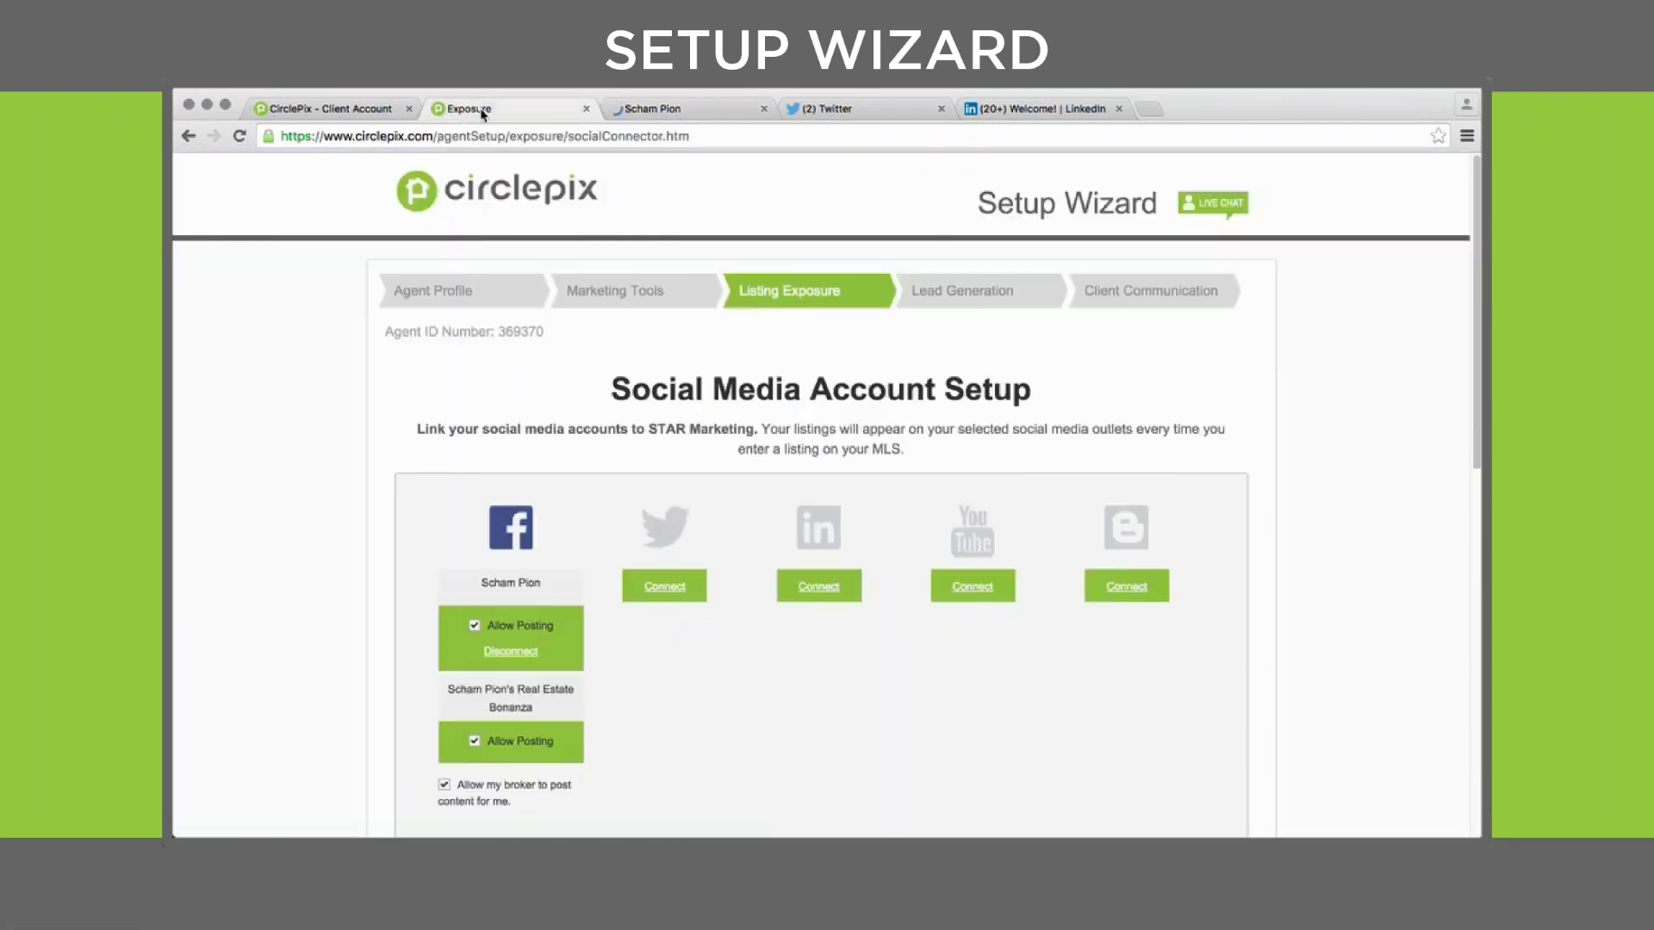
pyautogui.scroll(-2, 312, 497)
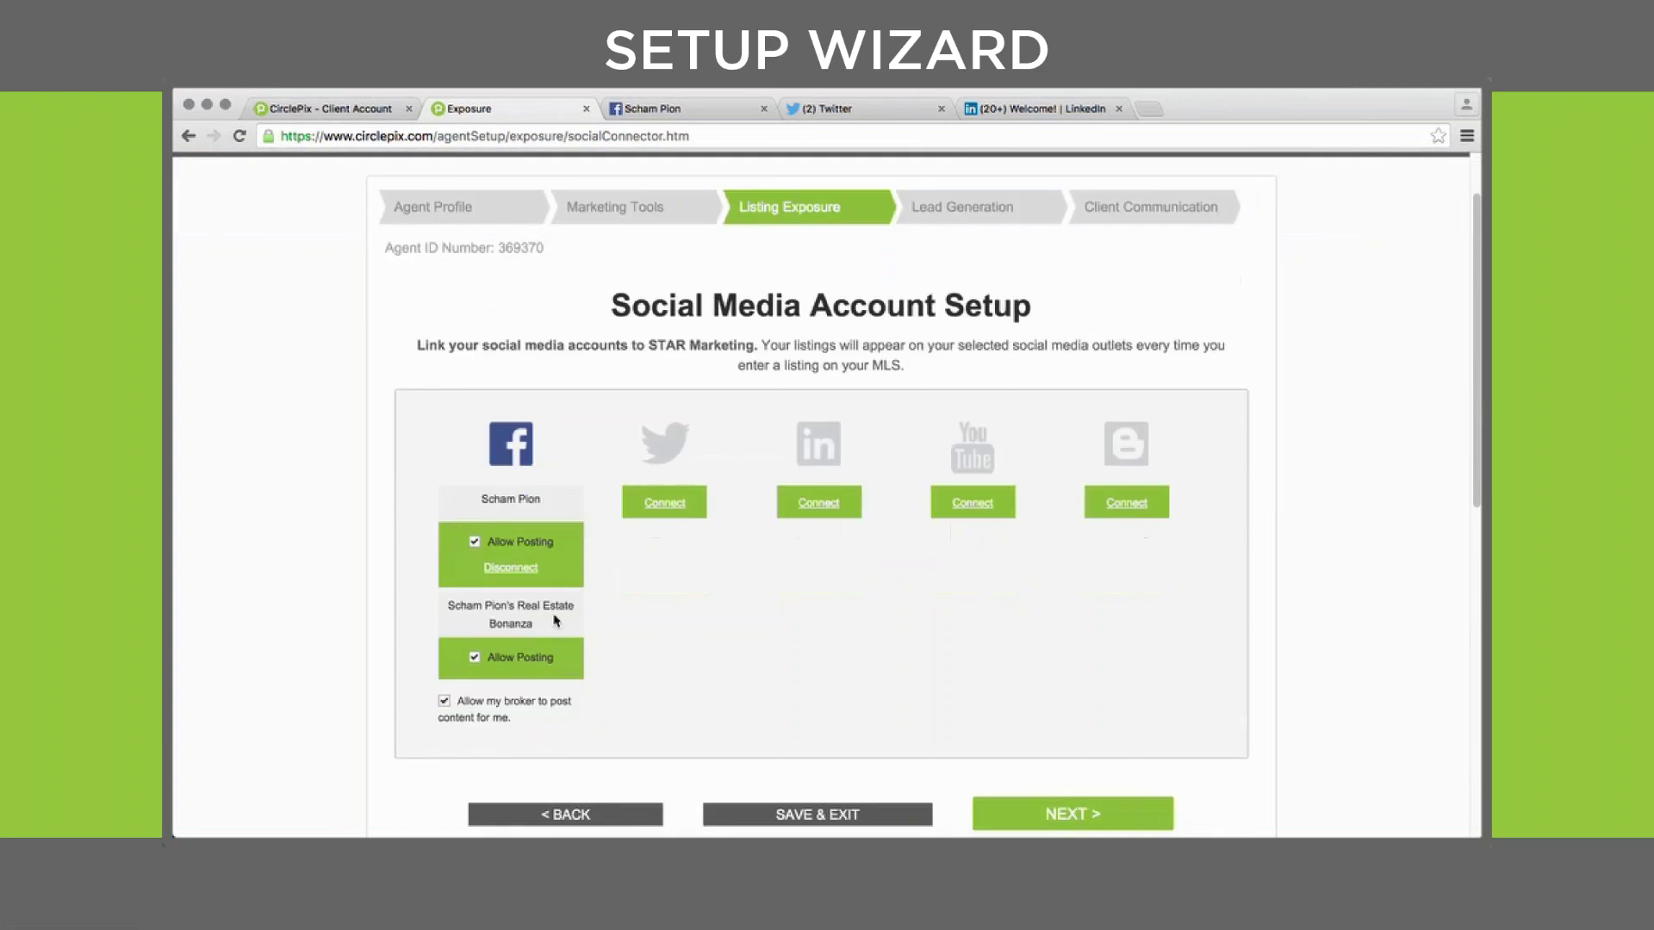
pyautogui.moveTo(526, 728); pyautogui.dragTo(455, 699)
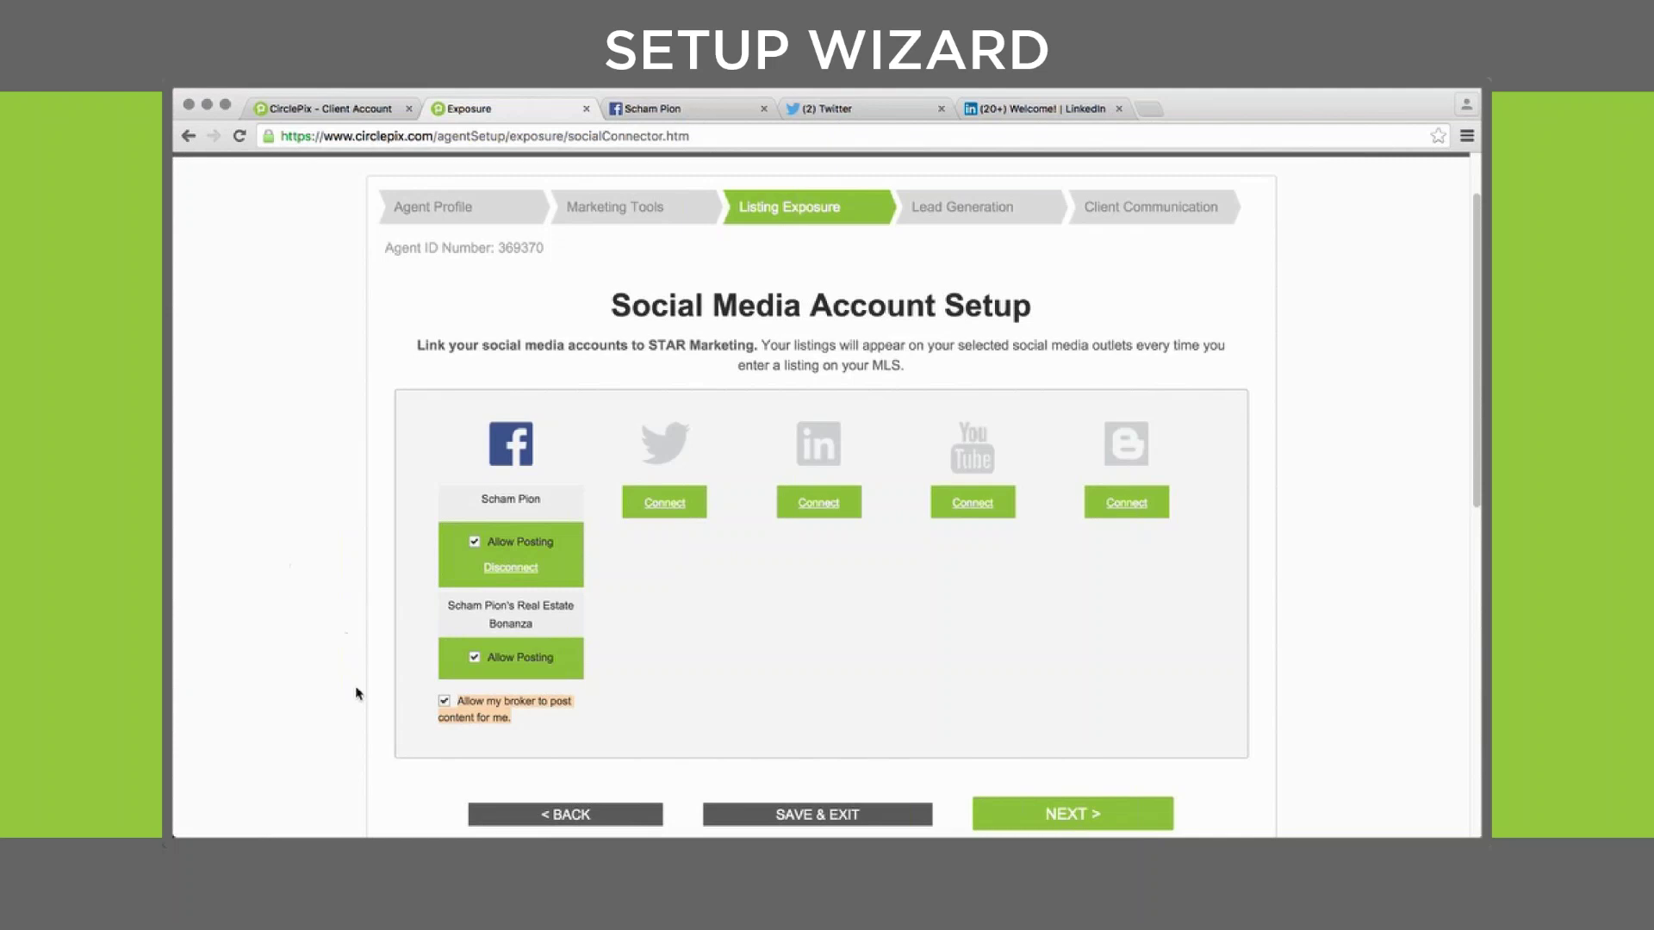
pyautogui.click(603, 718)
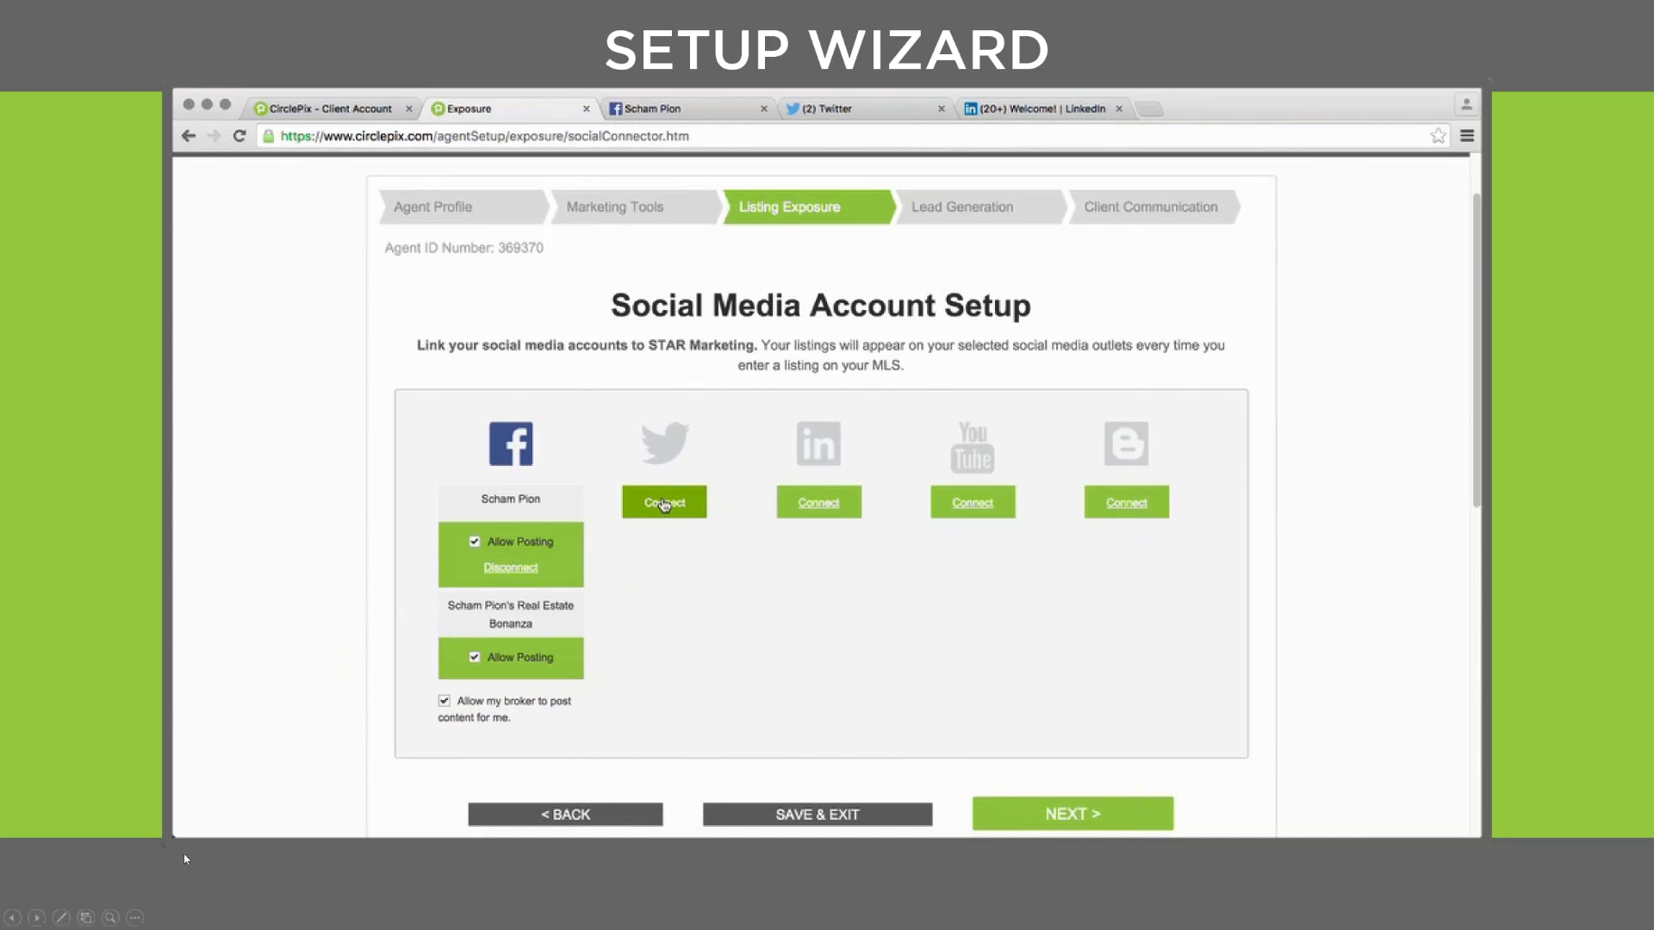
# Advance to the My Listings — Post Settings page, where the posting type is Both
pyautogui.moveTo(198, 821)
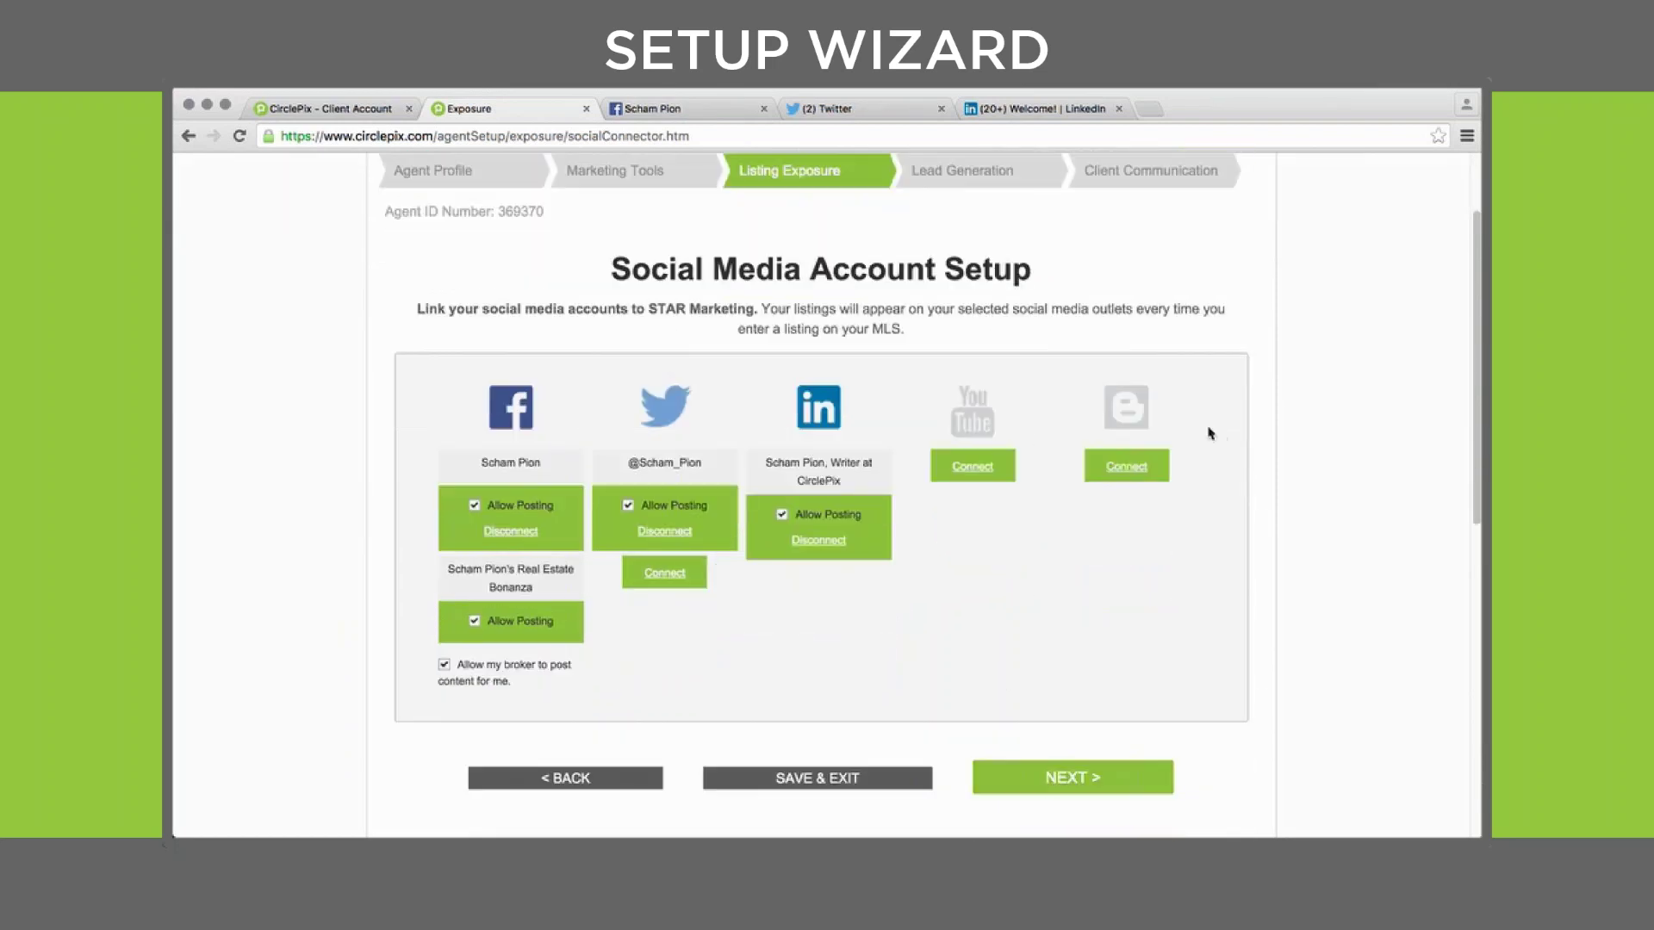
pyautogui.click(1083, 780)
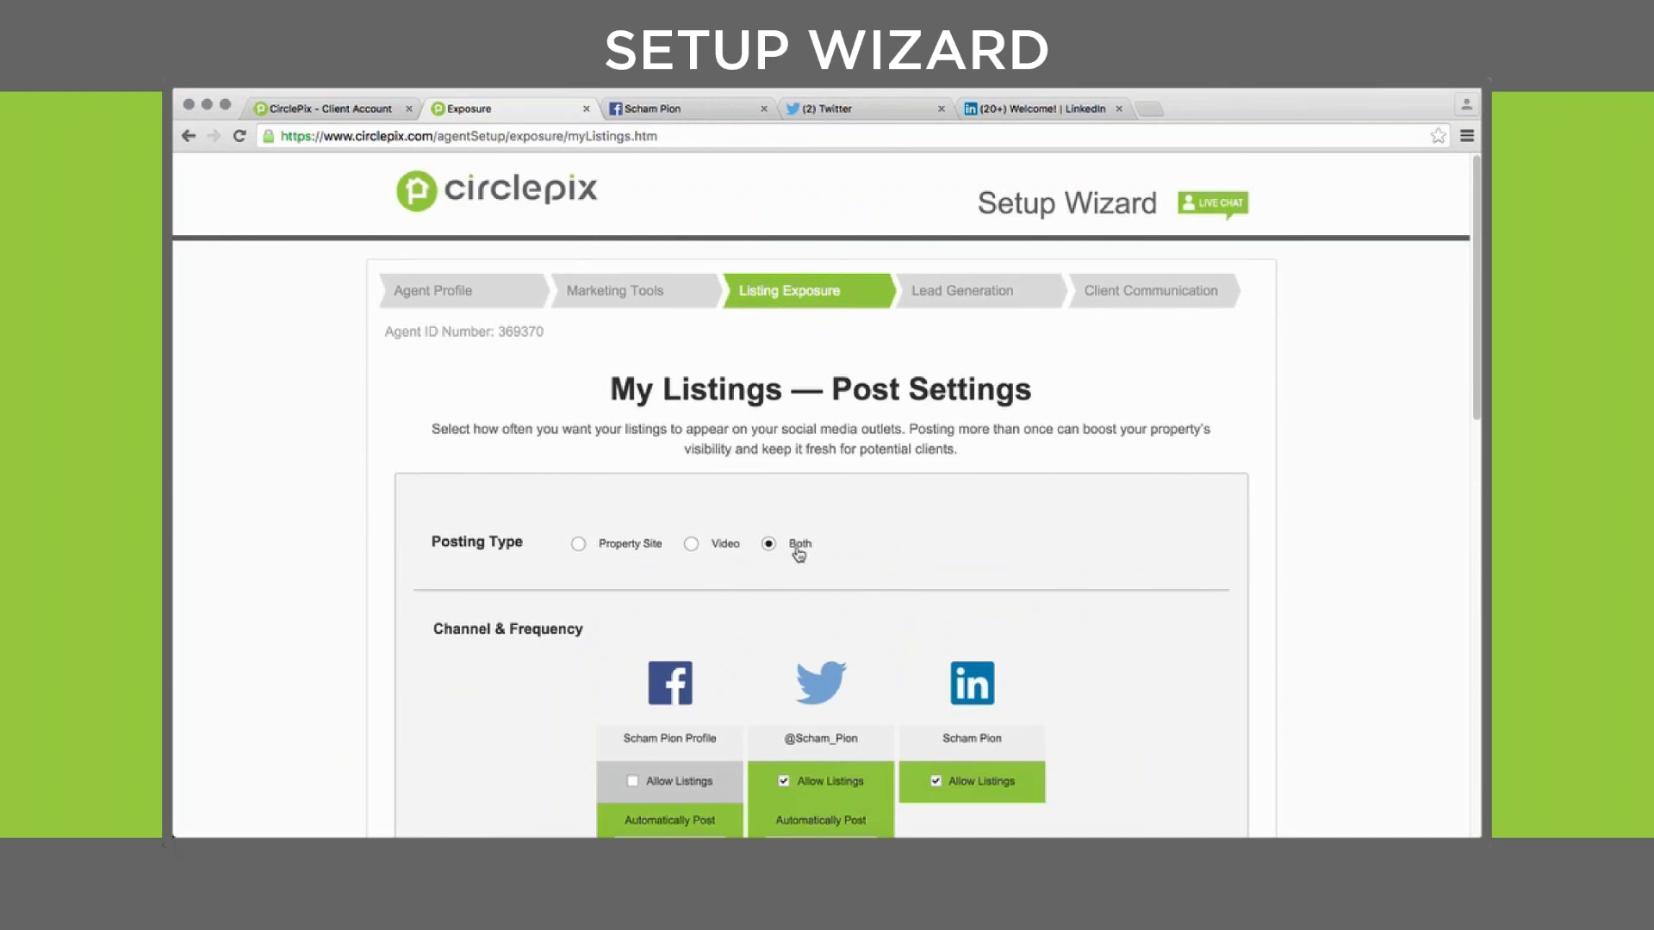
# Allow listings on the Facebook profile posting Weekly and on the business page posting BiWeekly
pyautogui.scroll(-3, 1262, 609)
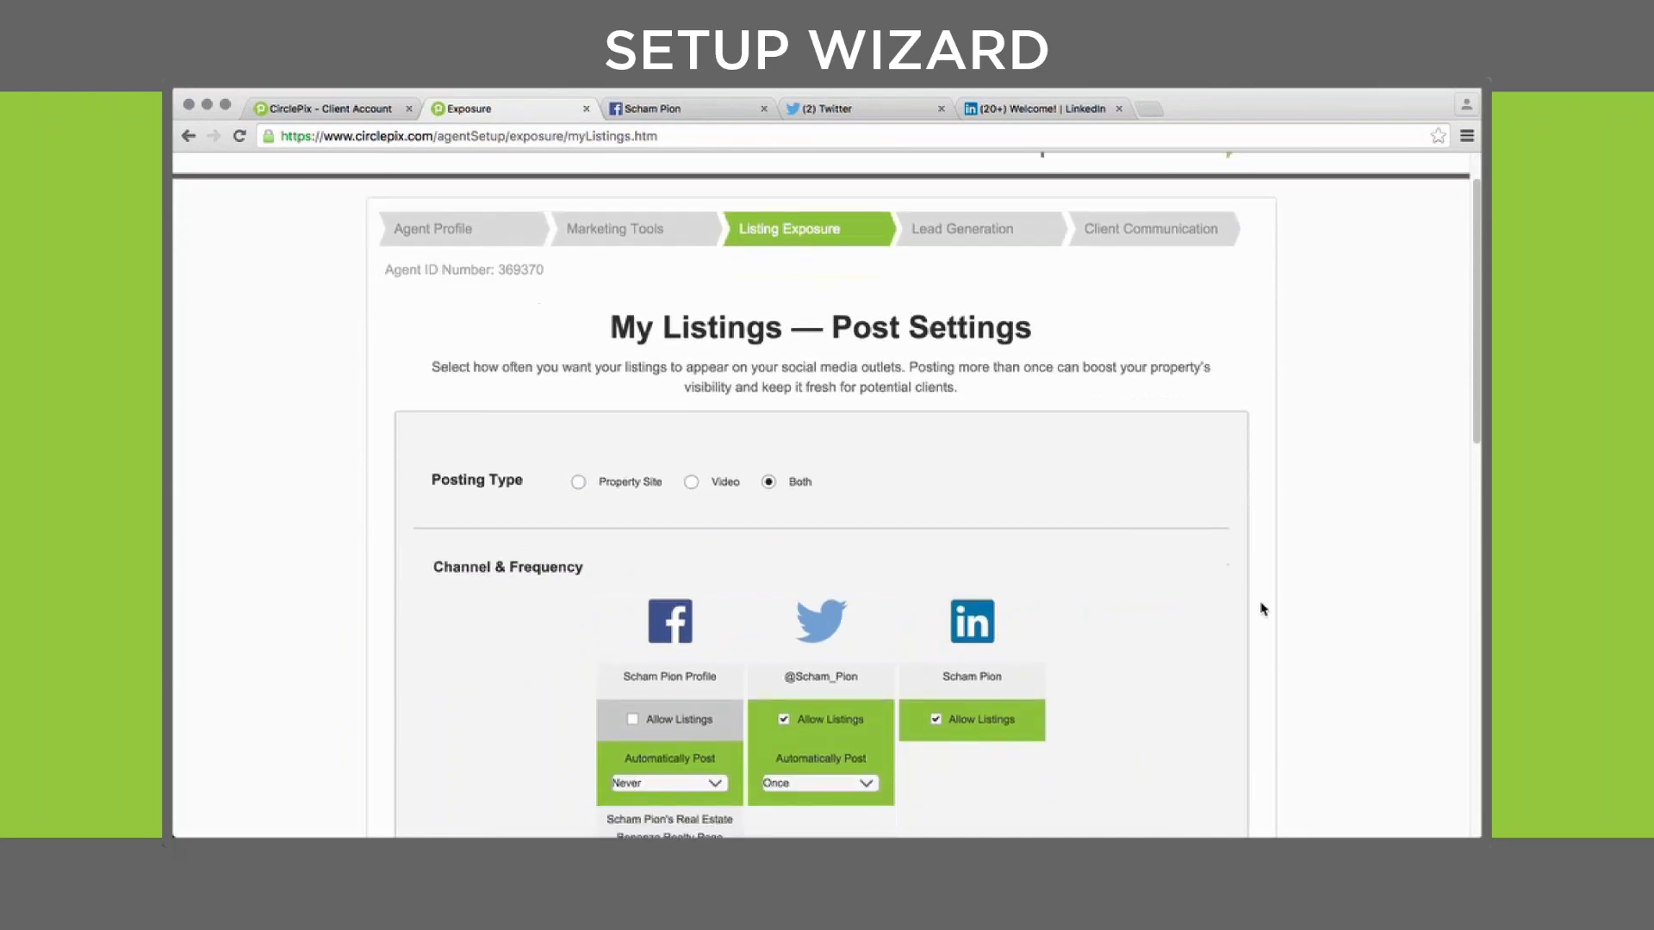
pyautogui.scroll(-3, 1263, 609)
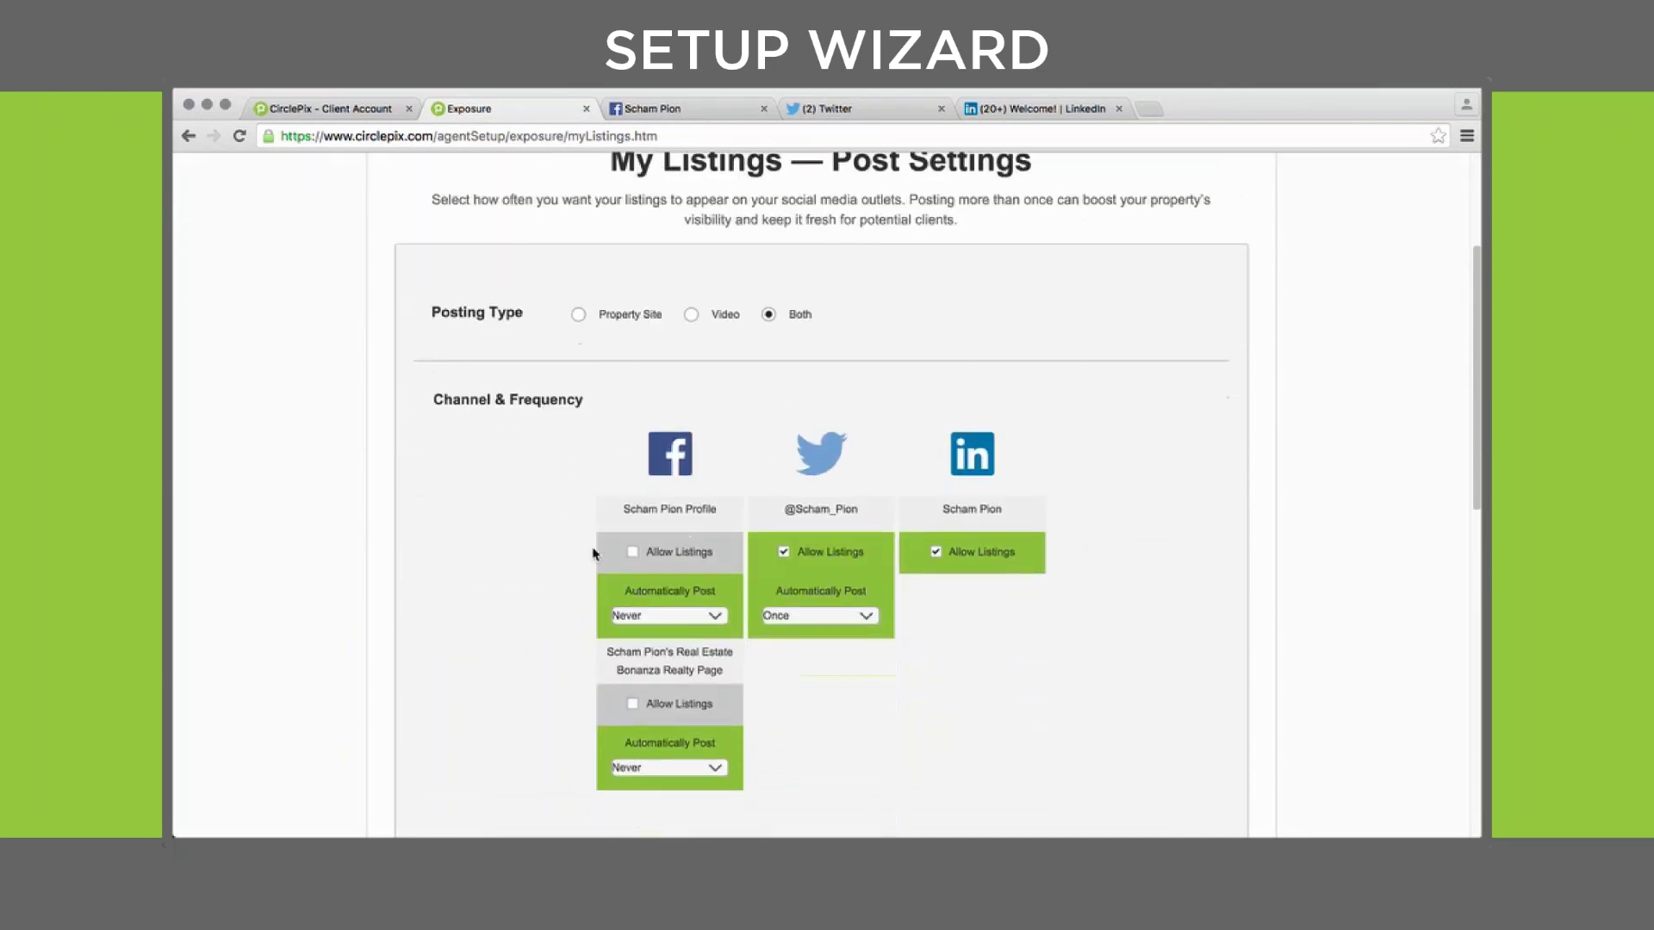
pyautogui.click(630, 553)
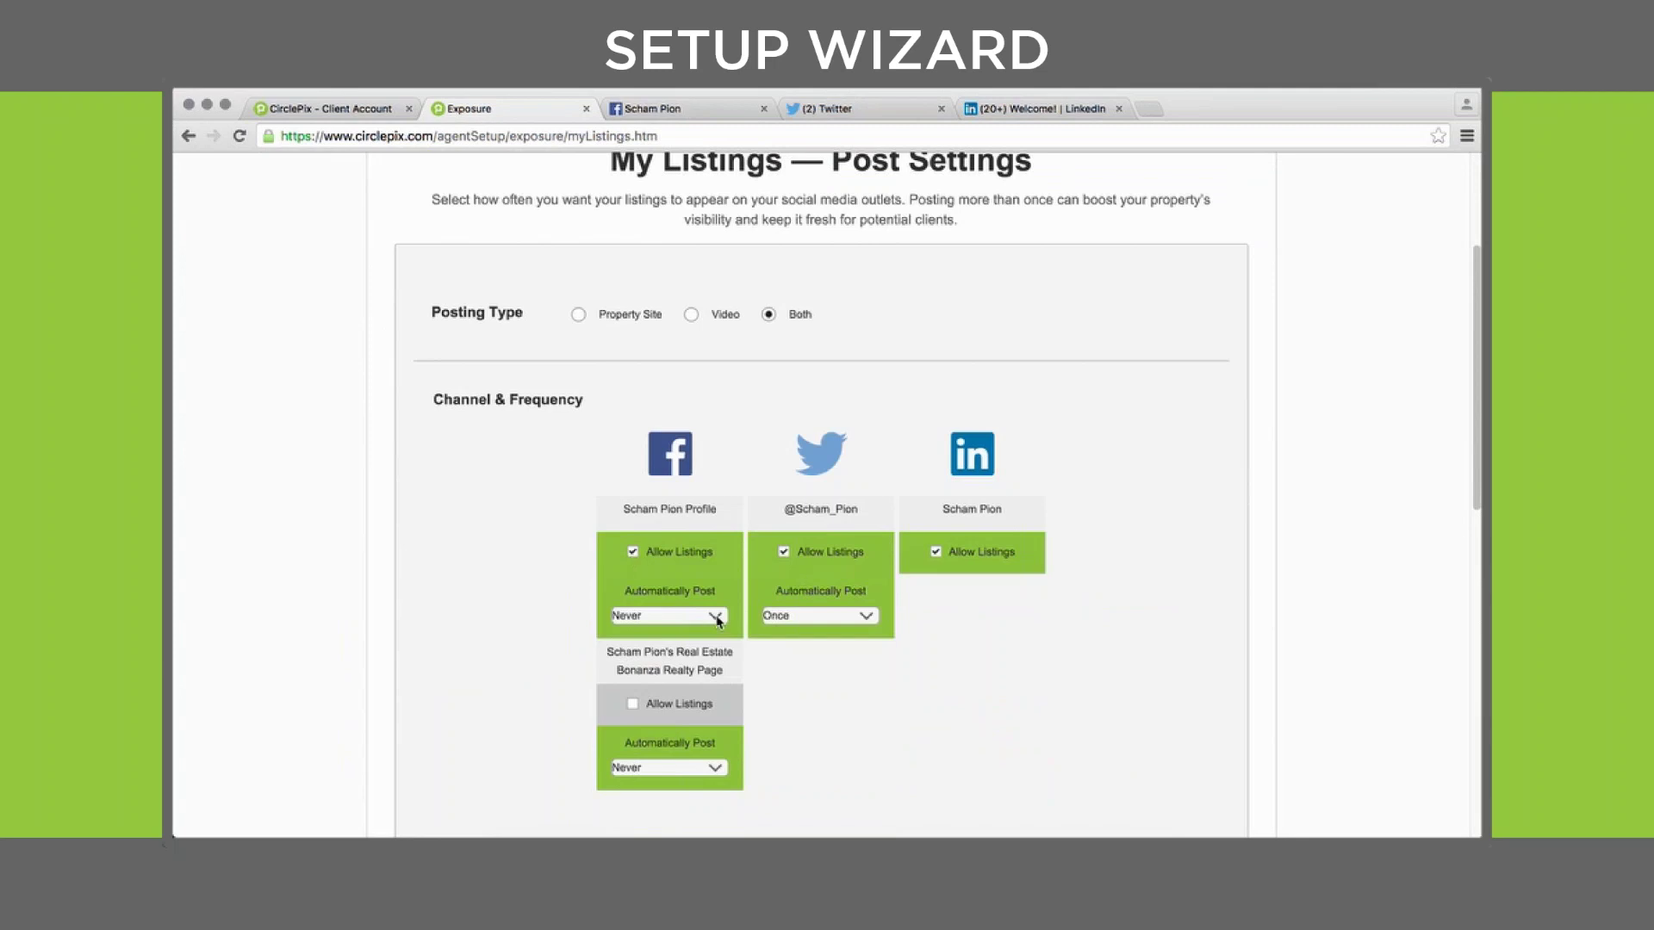
pyautogui.click(717, 618)
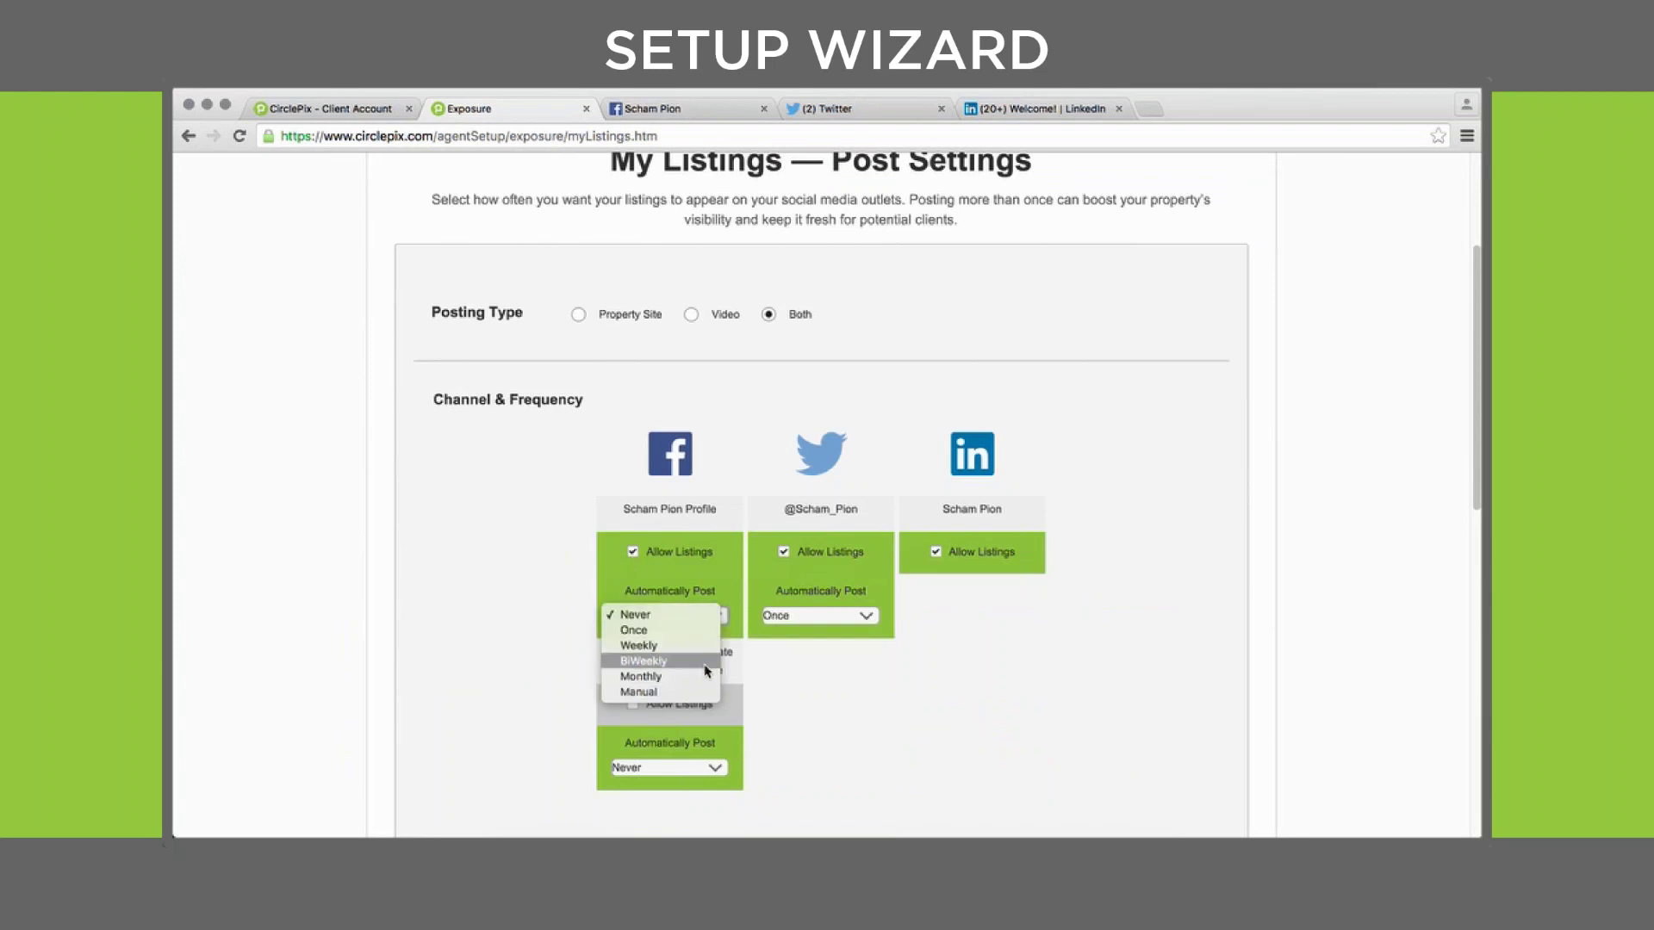
pyautogui.click(655, 645)
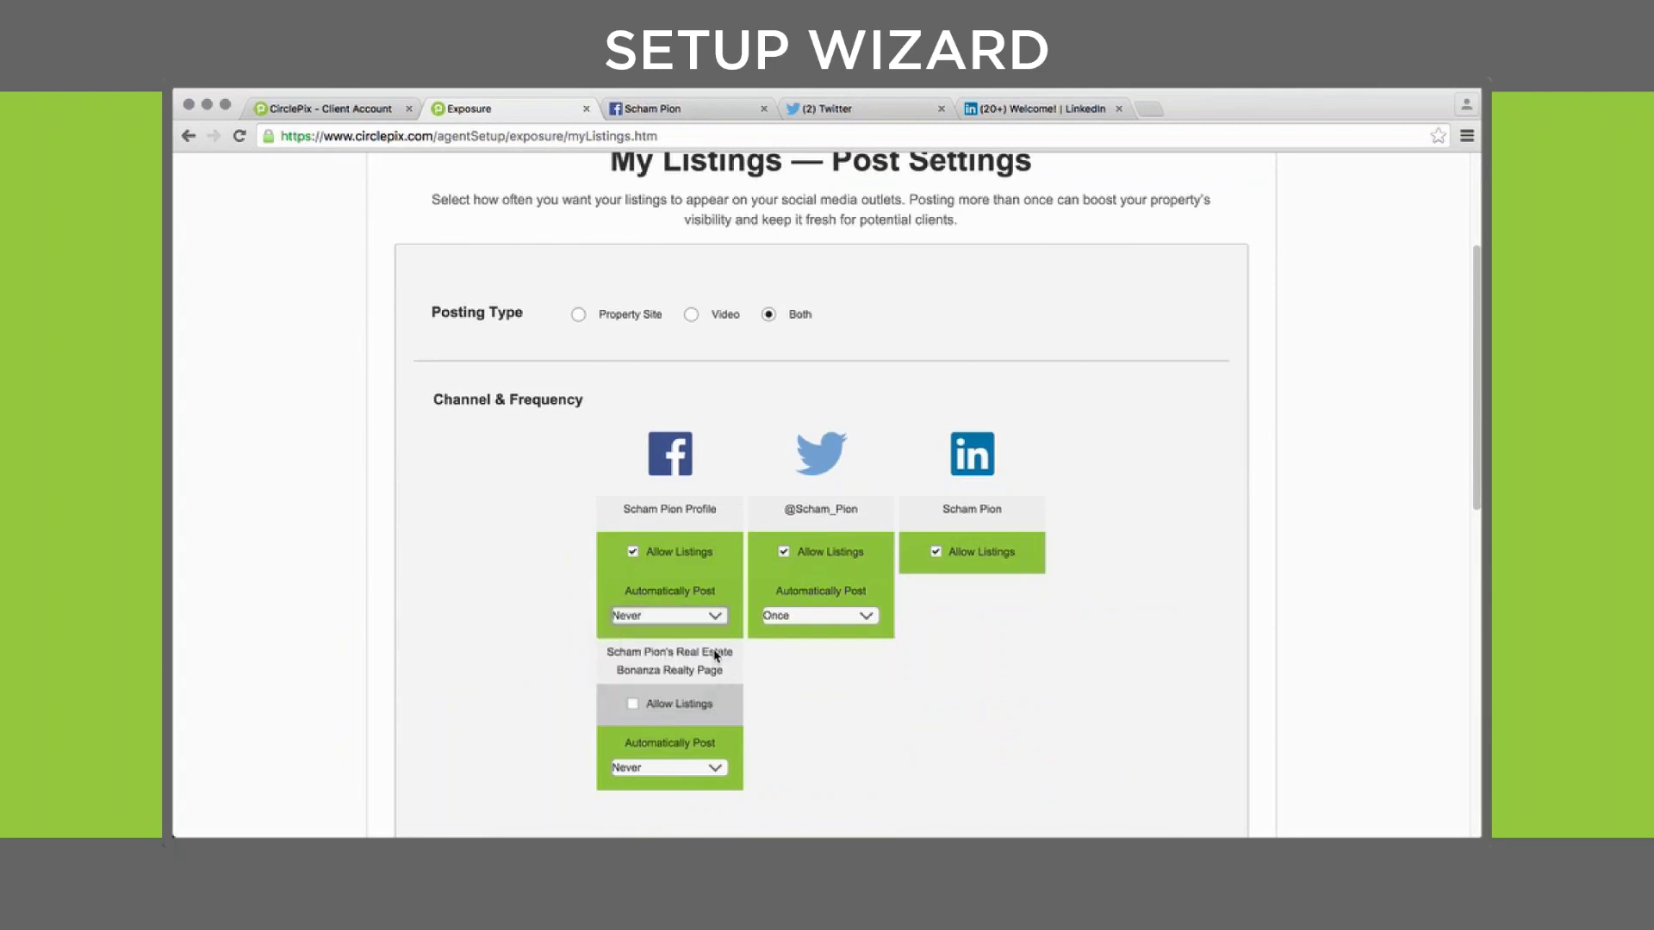
pyautogui.click(636, 705)
pyautogui.click(718, 769)
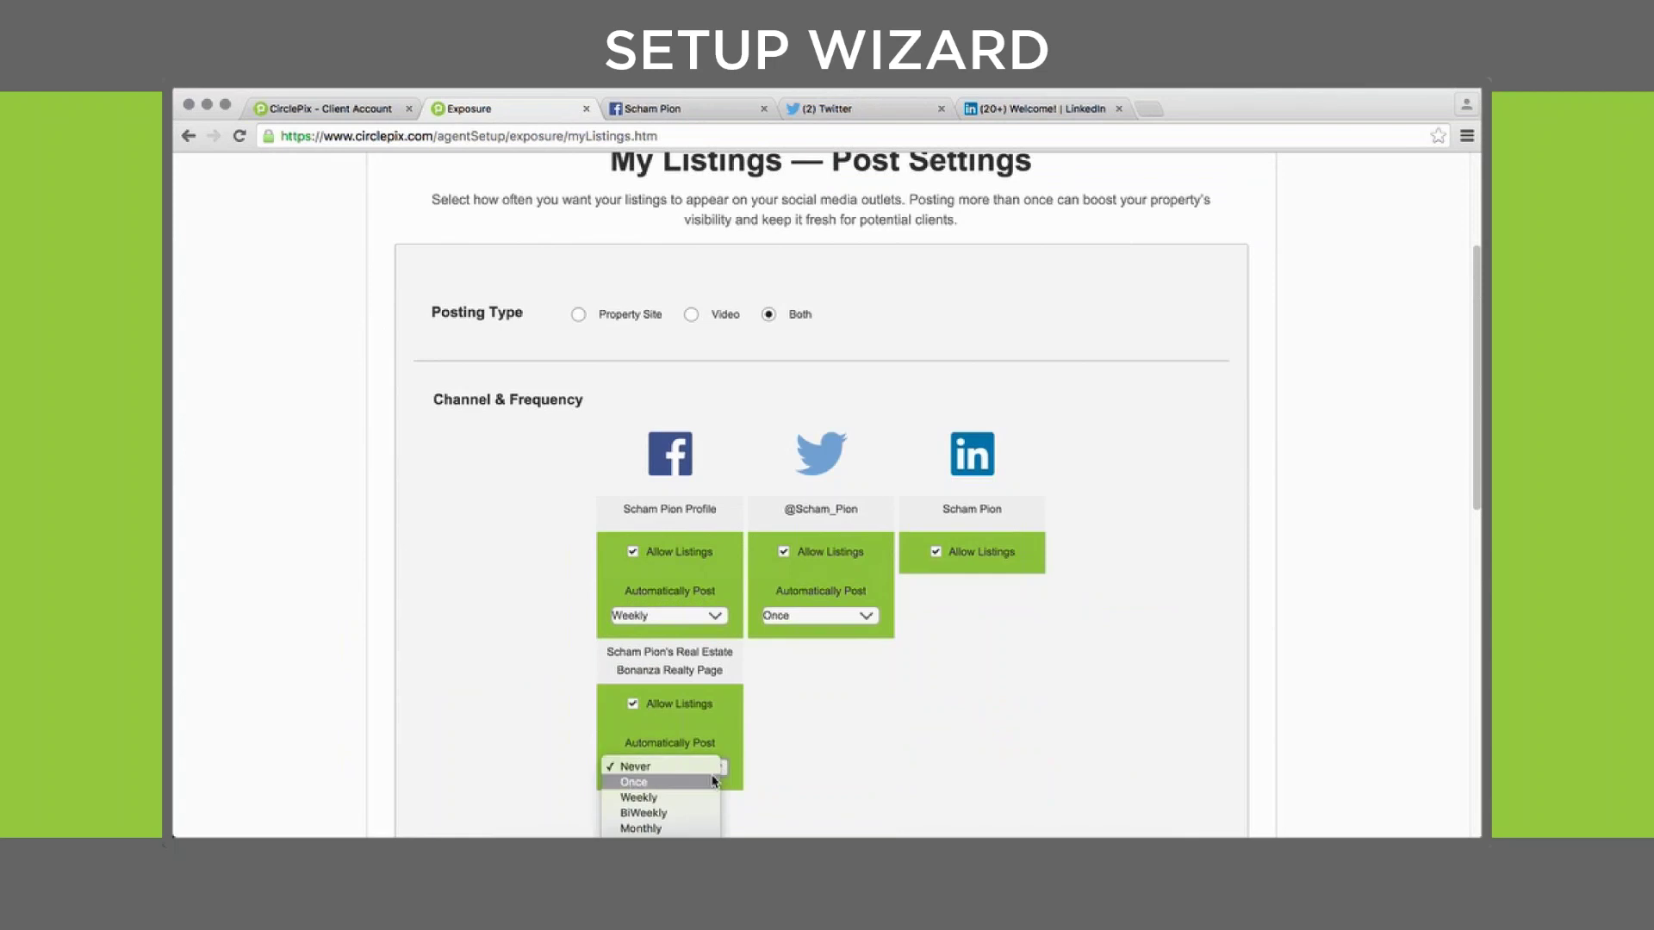
pyautogui.click(700, 813)
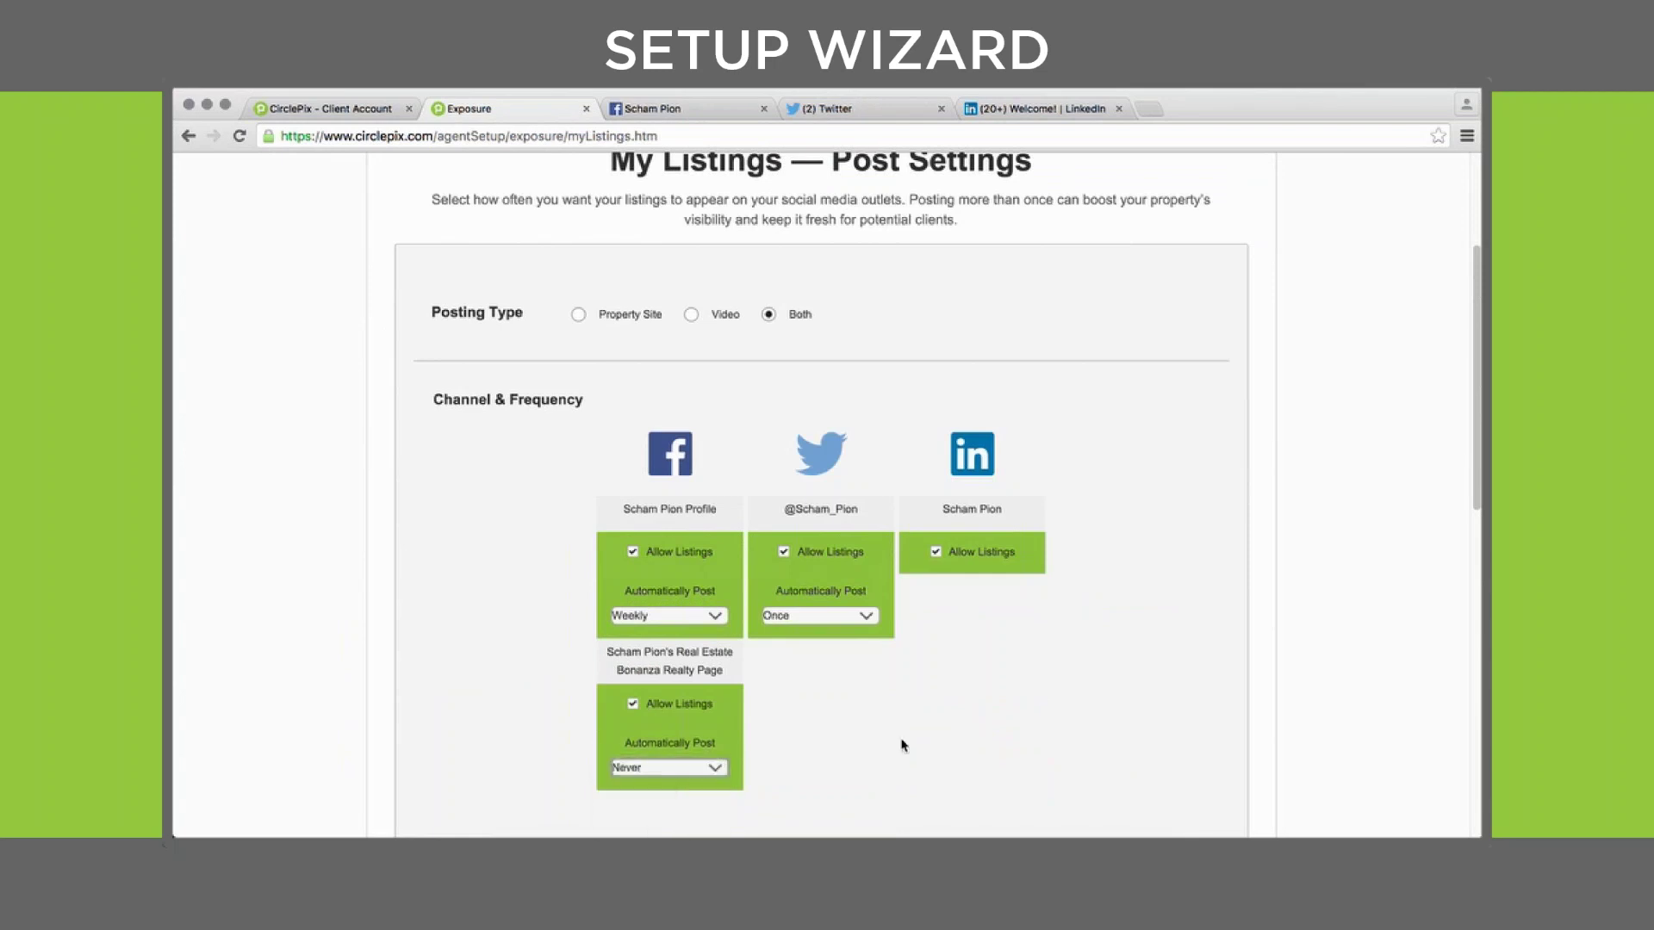
# Leave Twitter posting at Once and open the Template Manager's Template Builder page
pyautogui.click(865, 617)
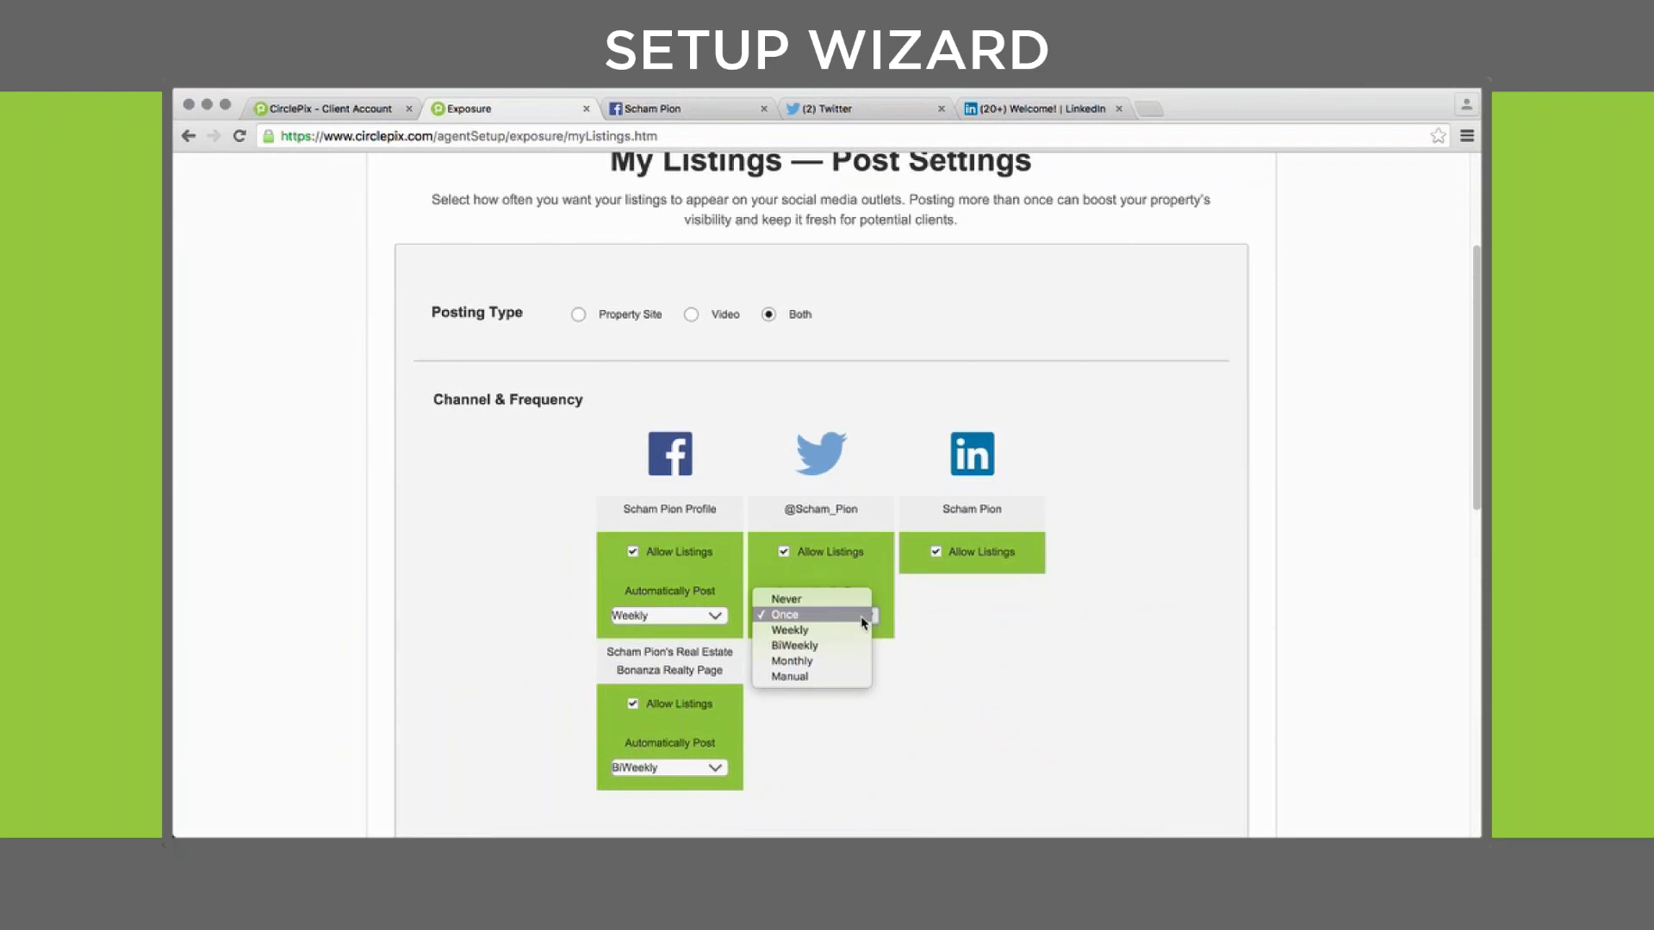
pyautogui.click(862, 620)
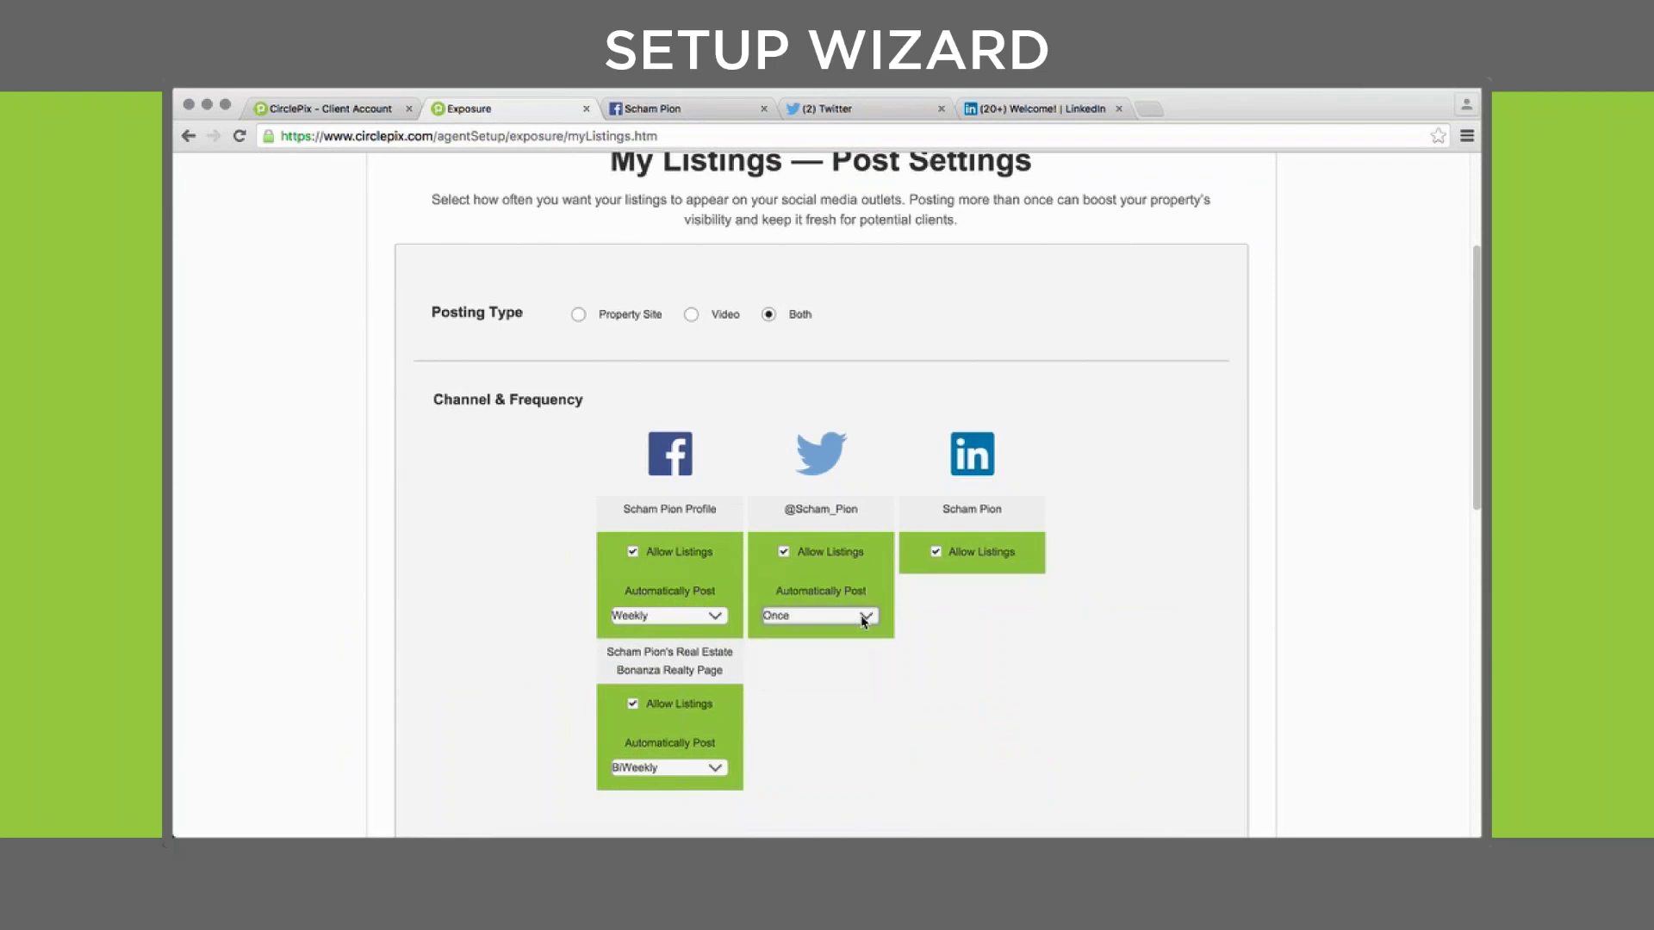
pyautogui.scroll(-3, 1047, 657)
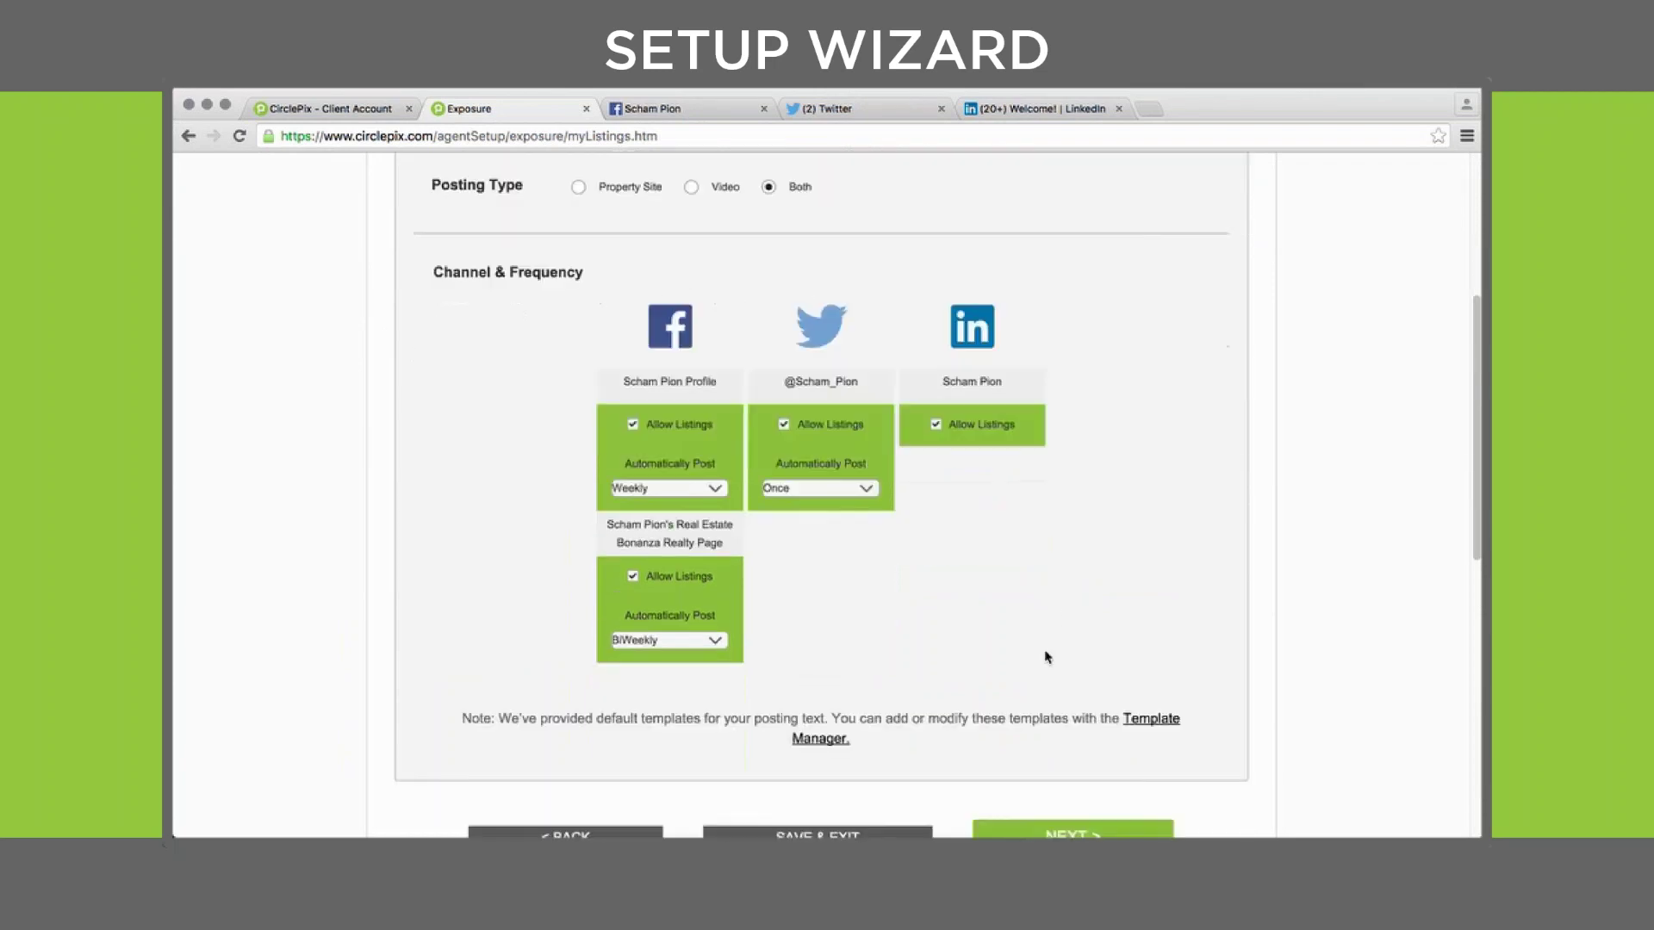
pyautogui.moveTo(1120, 705); pyautogui.dragTo(1137, 740)
pyautogui.click(1150, 715)
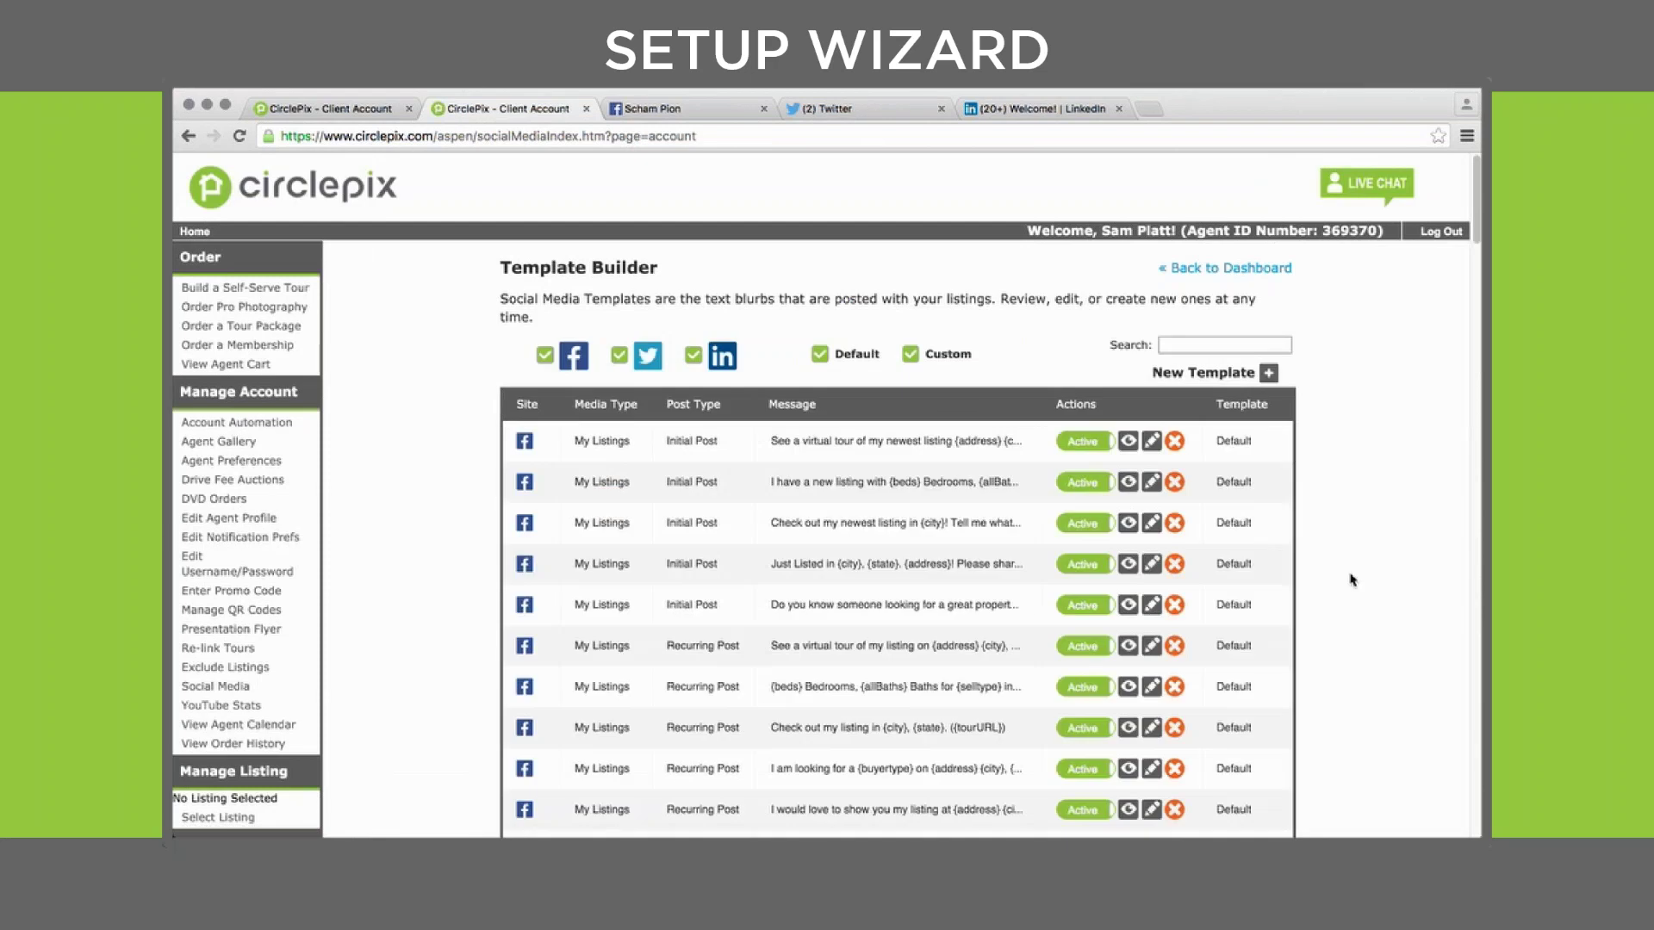
pyautogui.scroll(-1, 1351, 581)
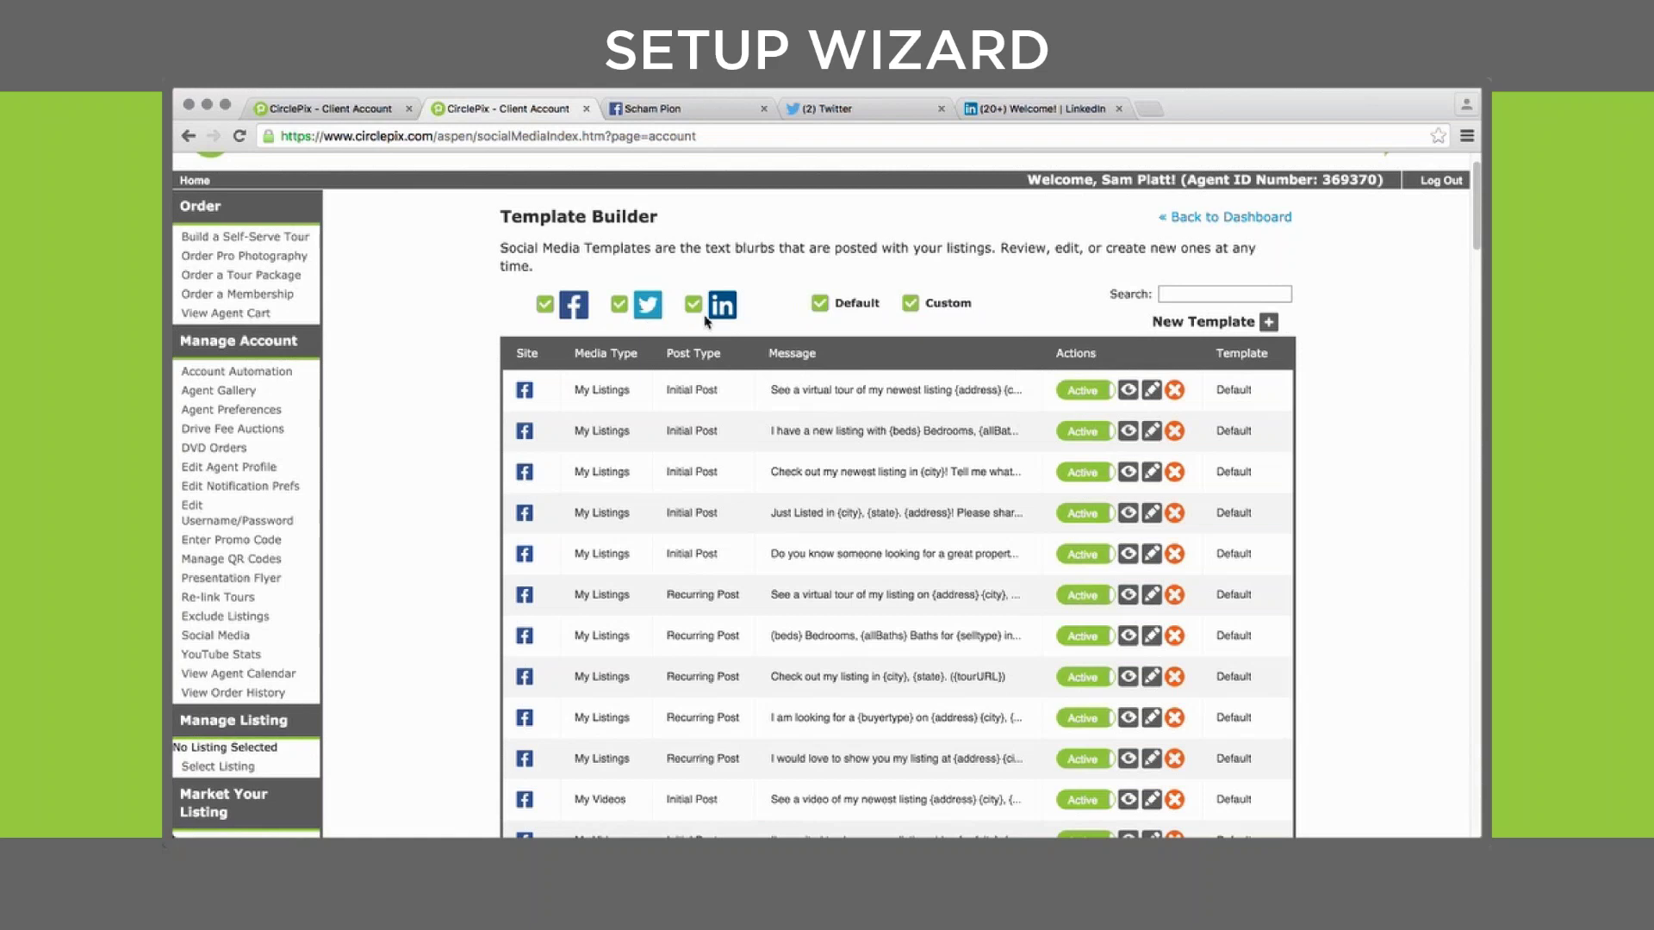
pyautogui.scroll(-8, 1371, 487)
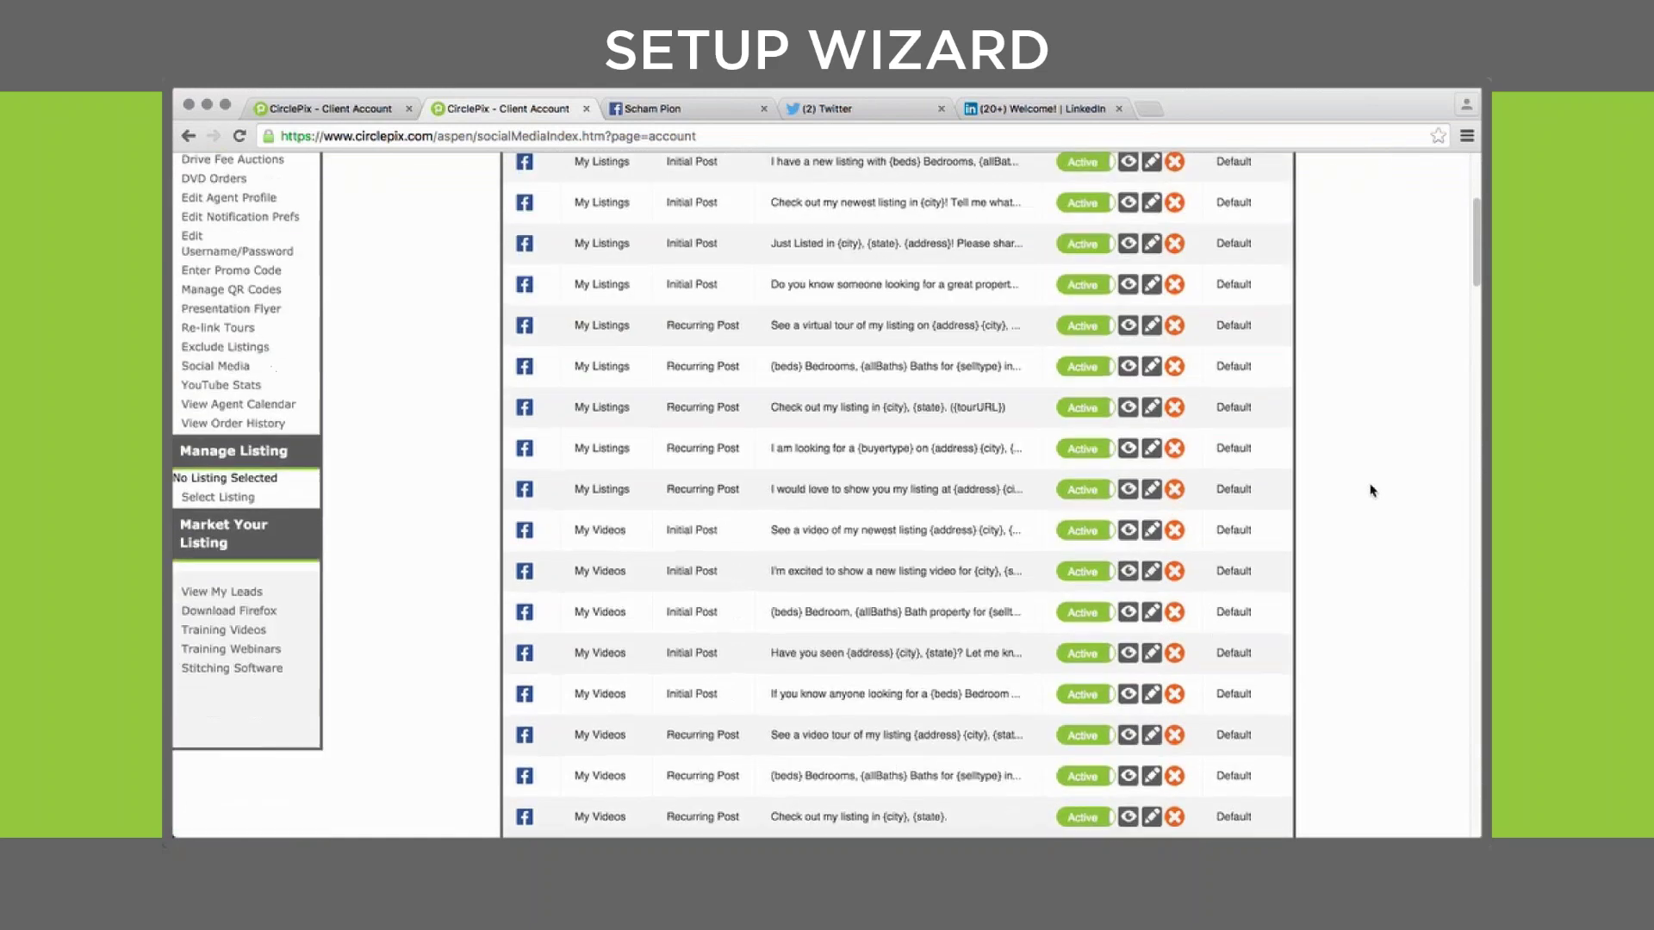
pyautogui.scroll(-1, 1371, 489)
pyautogui.scroll(4, 1372, 490)
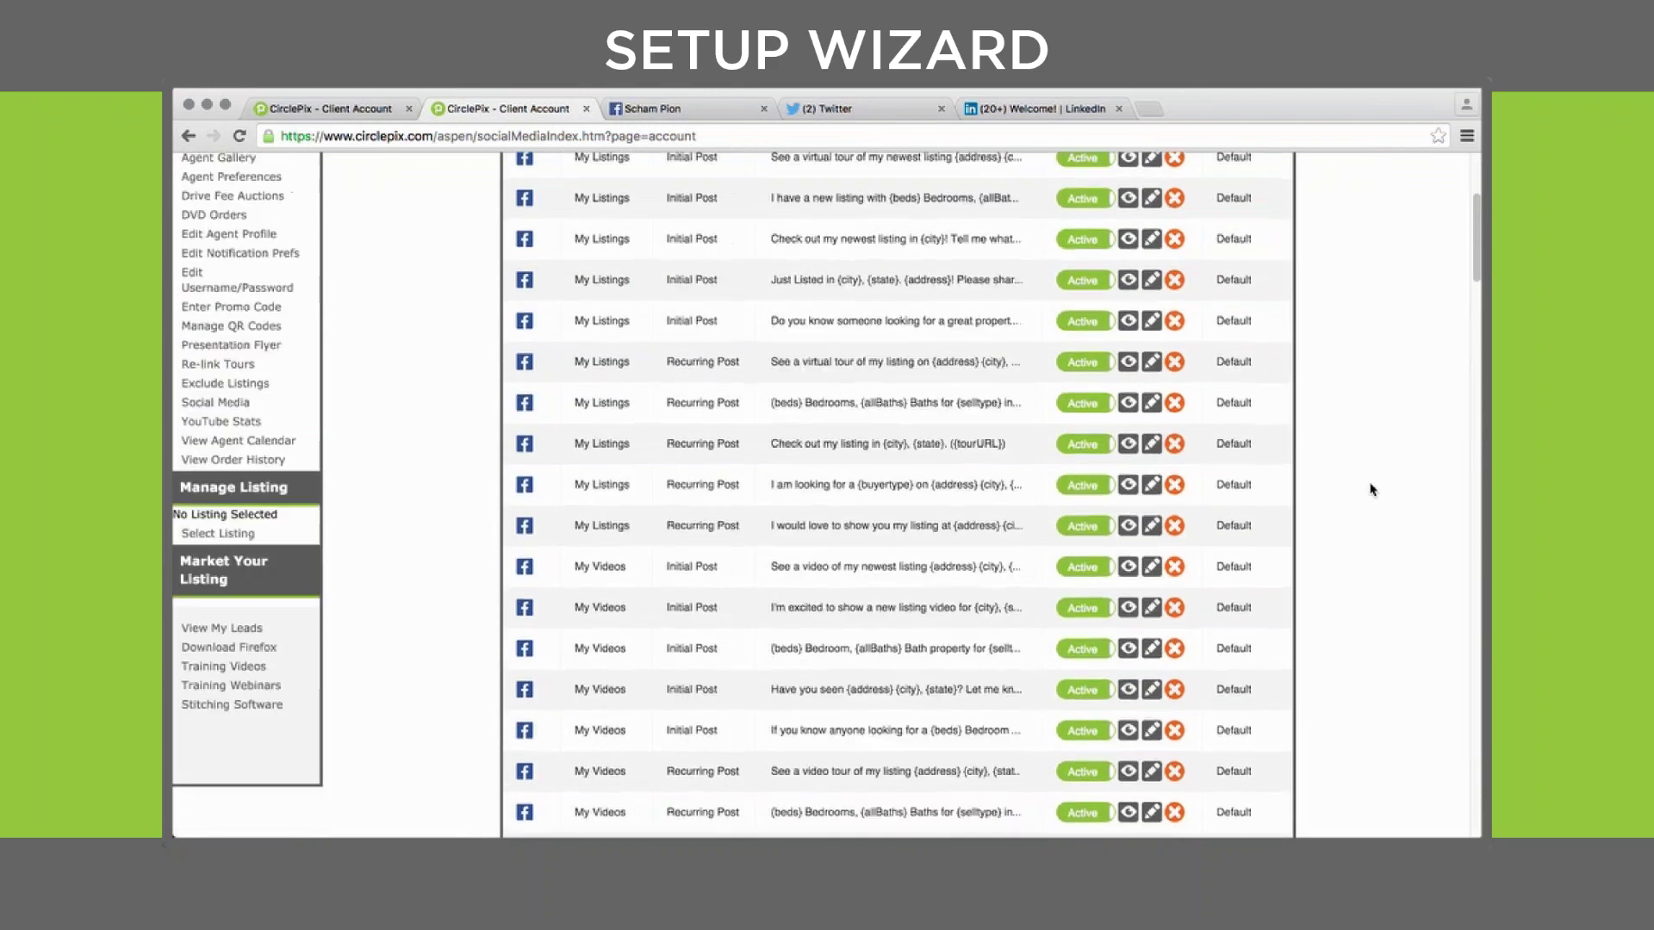
pyautogui.scroll(-20, 1371, 490)
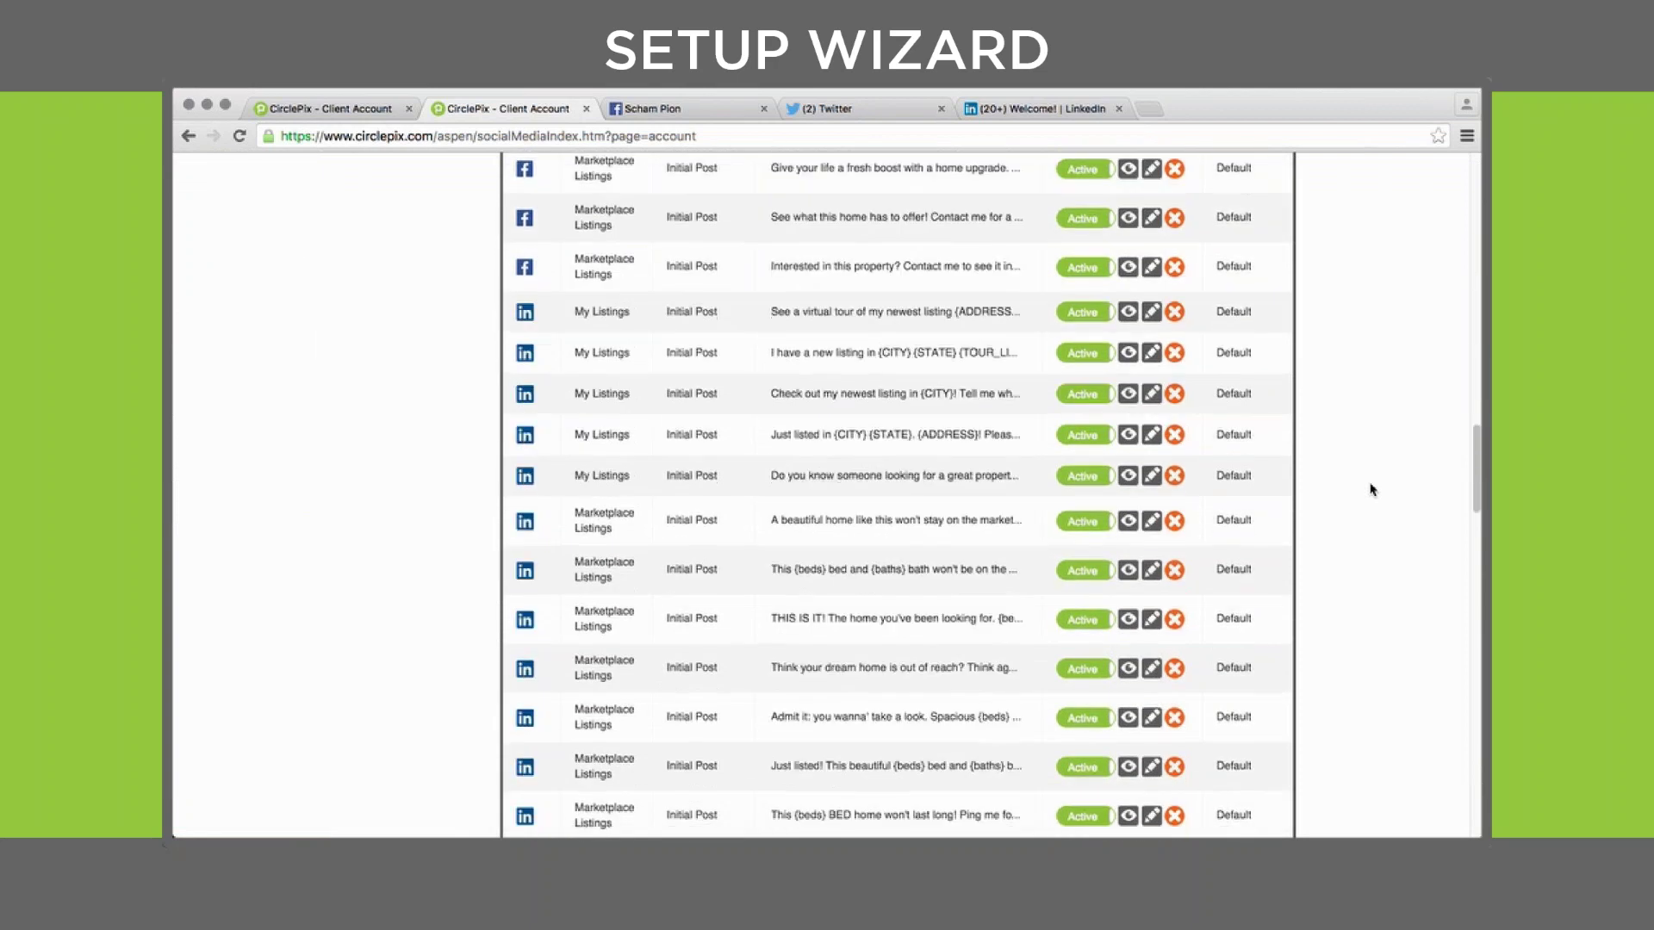
pyautogui.scroll(-20, 1371, 488)
pyautogui.scroll(20, 1370, 487)
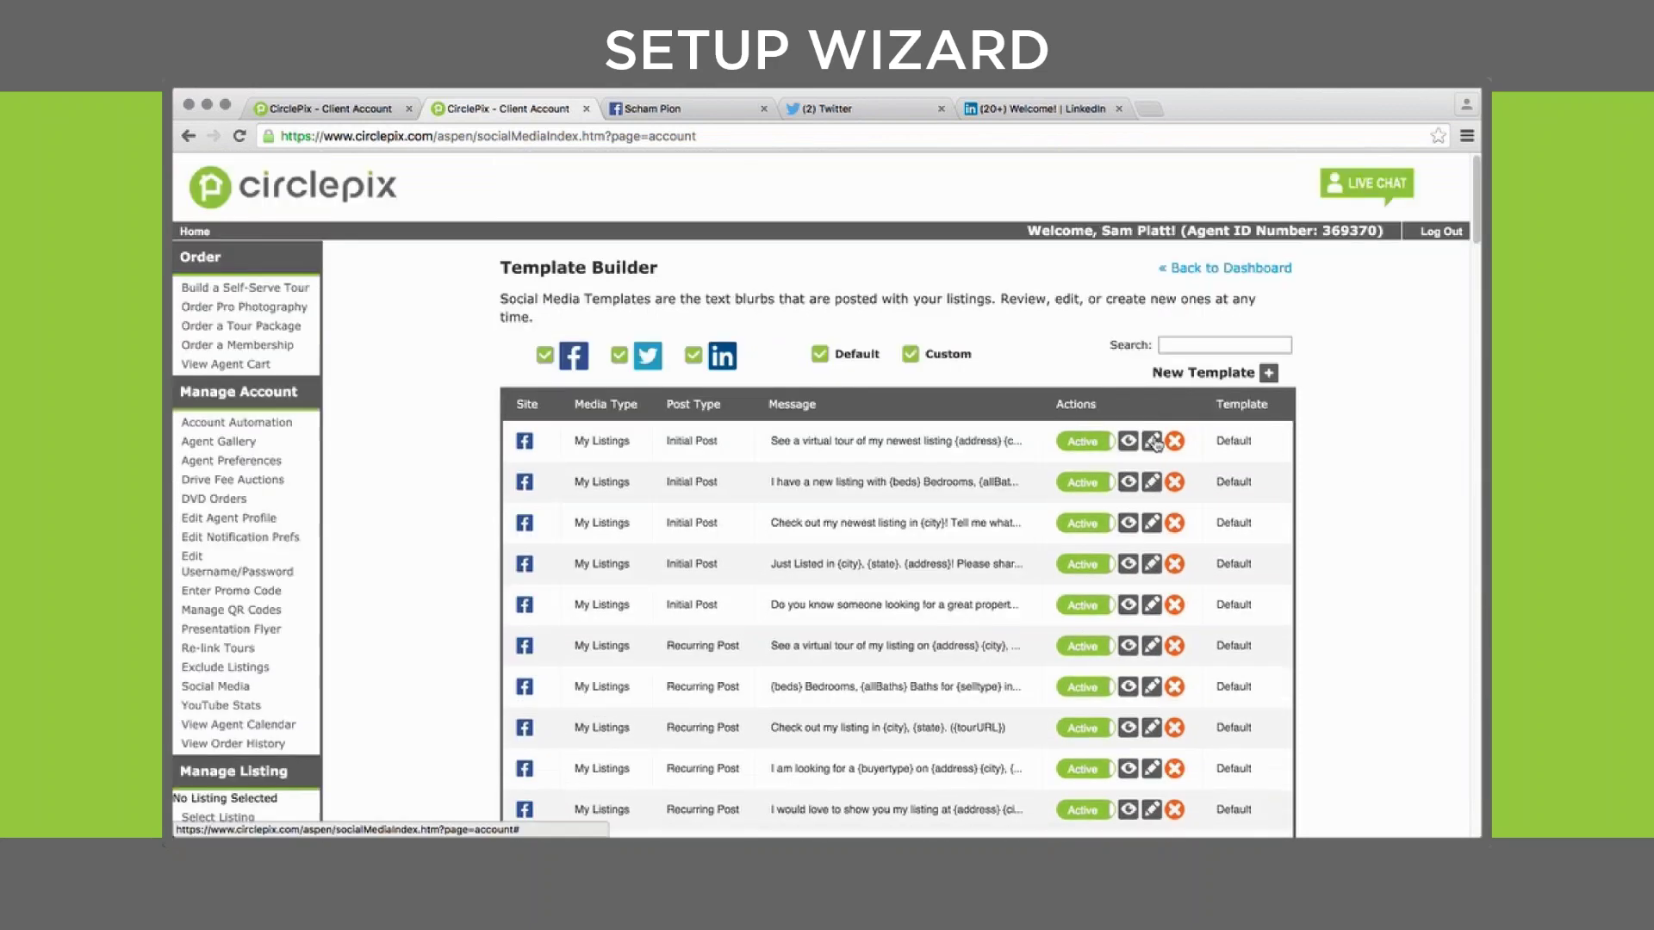
pyautogui.click(1152, 441)
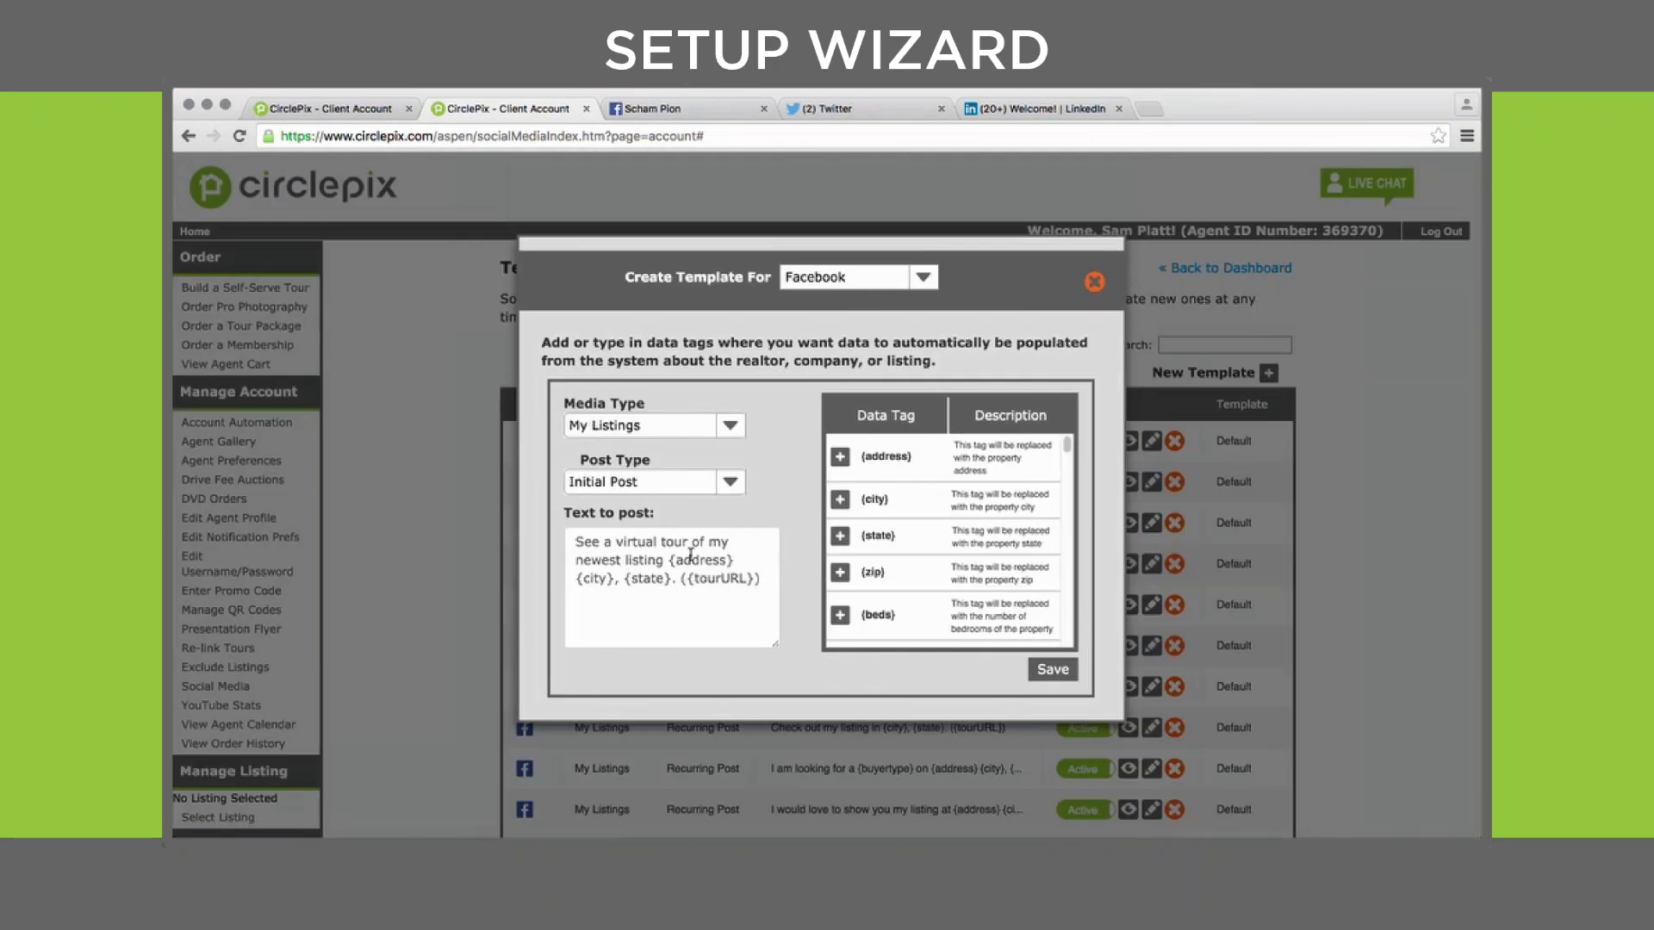
pyautogui.click(689, 568)
pyautogui.moveTo(761, 588); pyautogui.dragTo(572, 539)
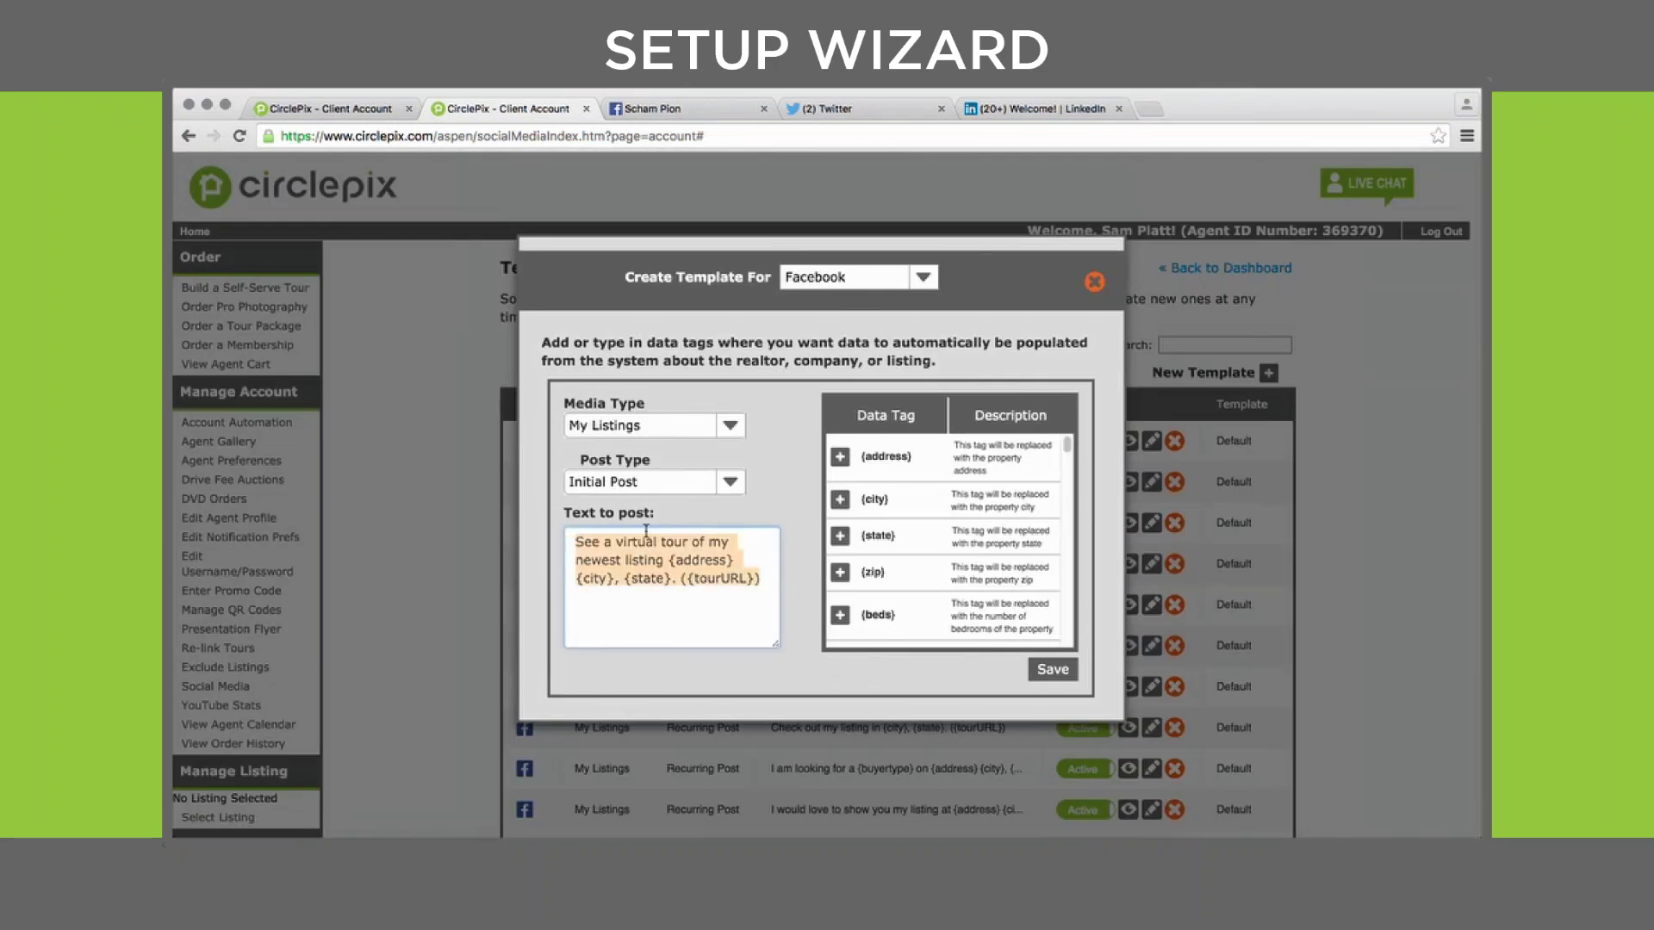
pyautogui.click(1094, 282)
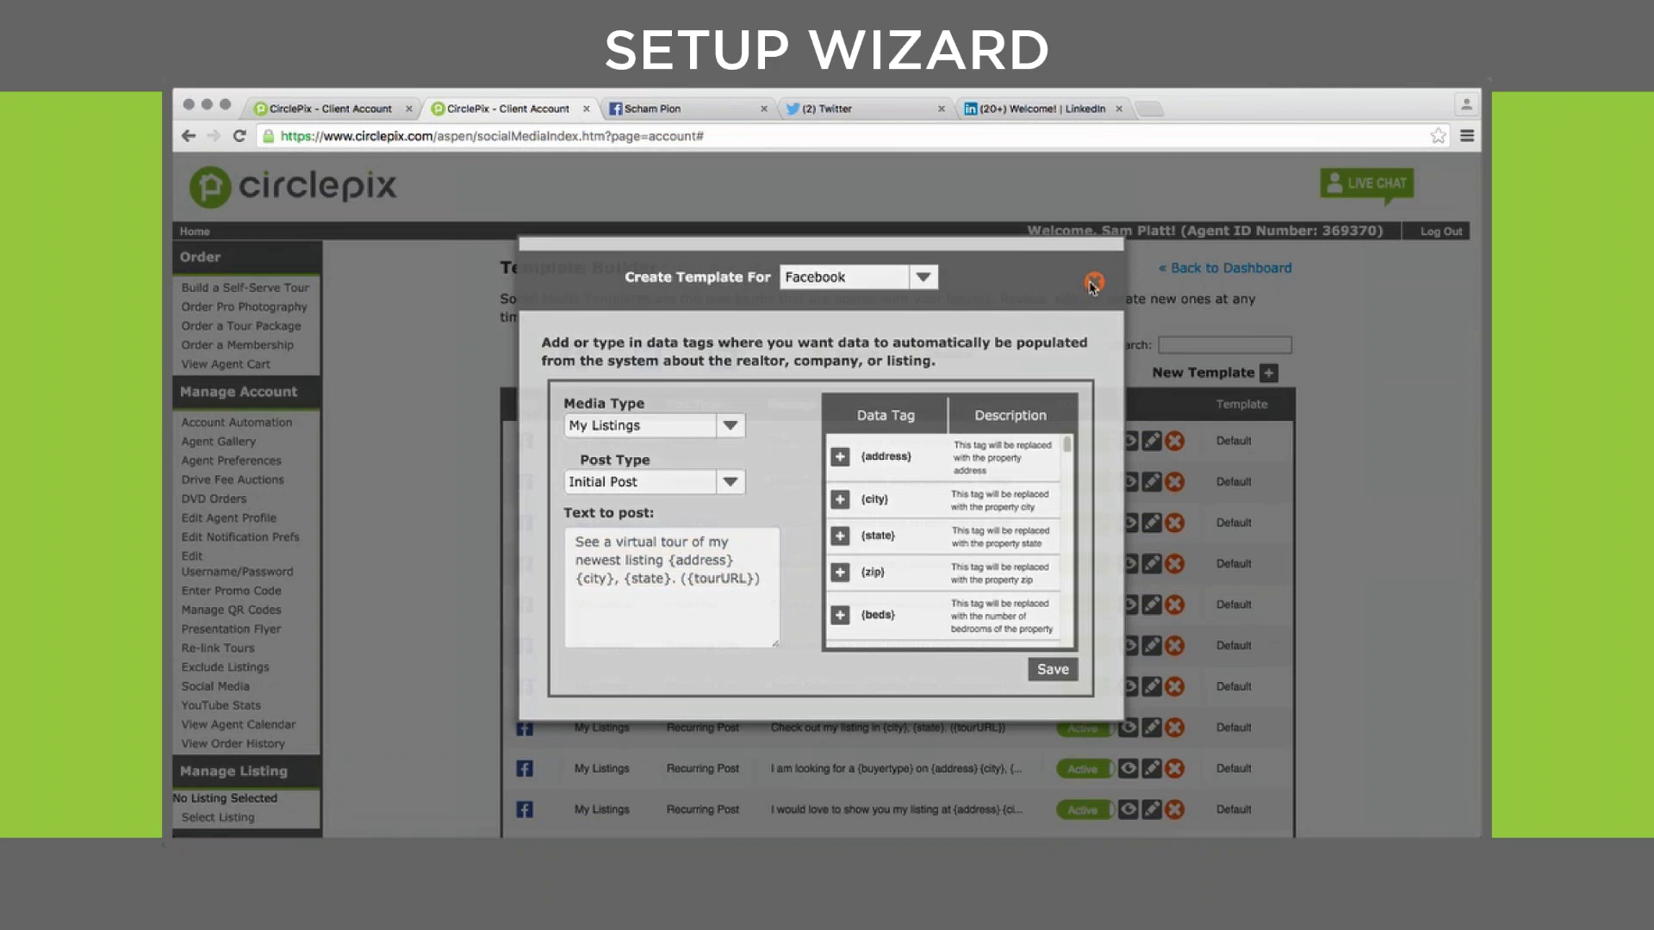
pyautogui.scroll(-5, 1349, 440)
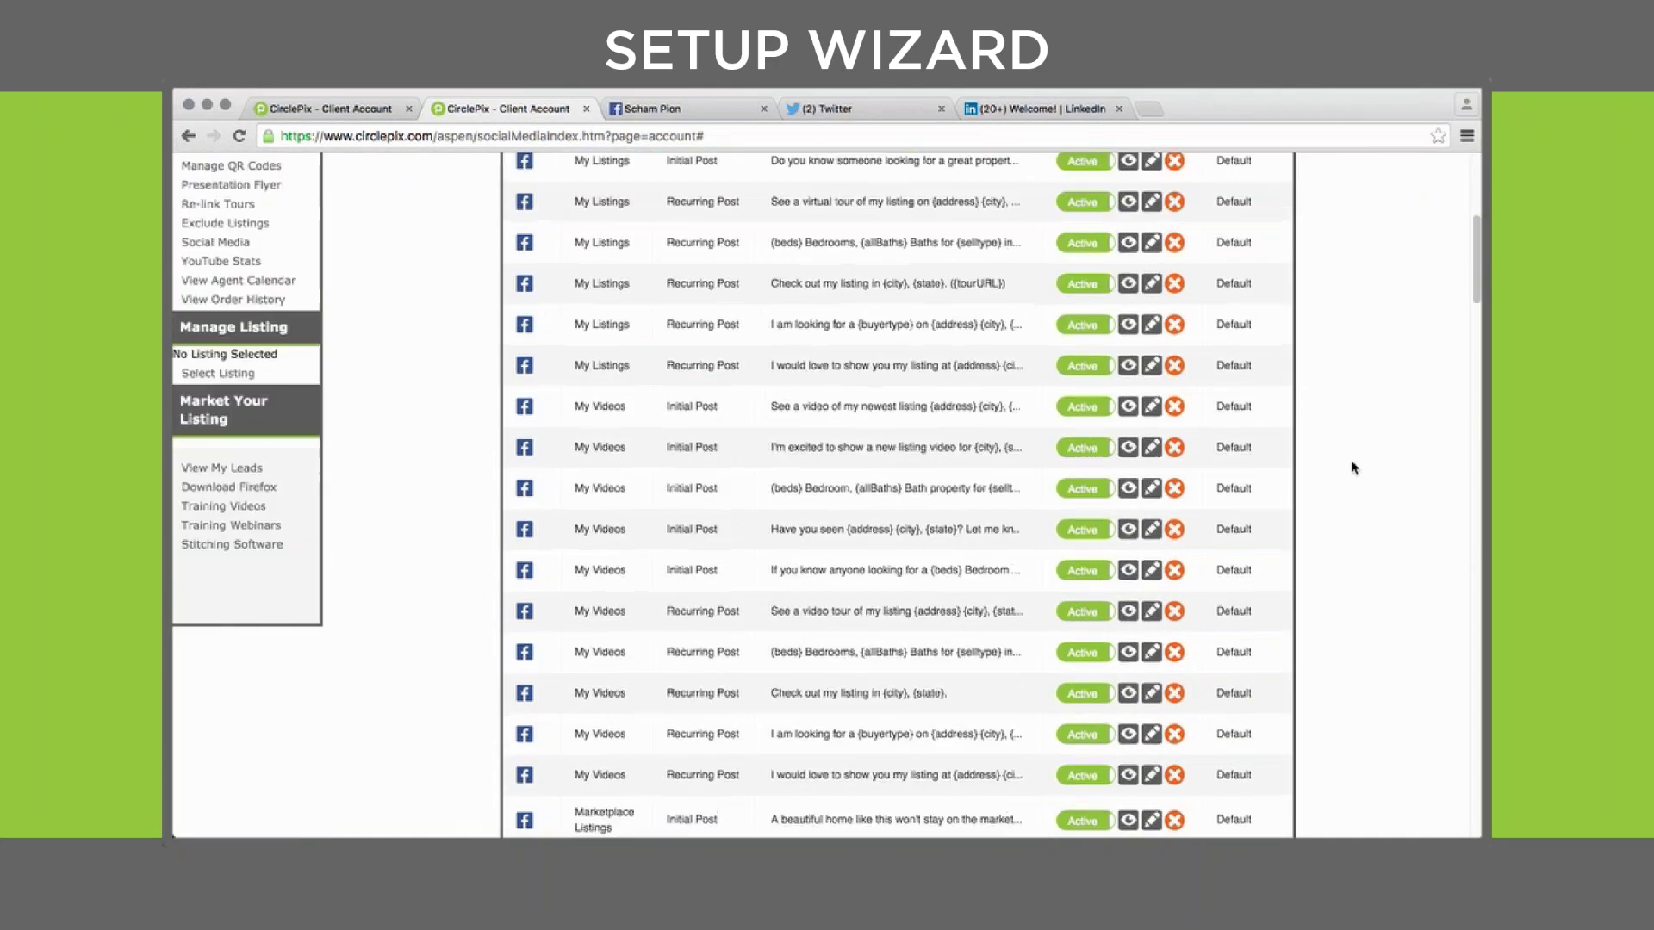
pyautogui.scroll(5, 1353, 460)
pyautogui.scroll(1, 1353, 468)
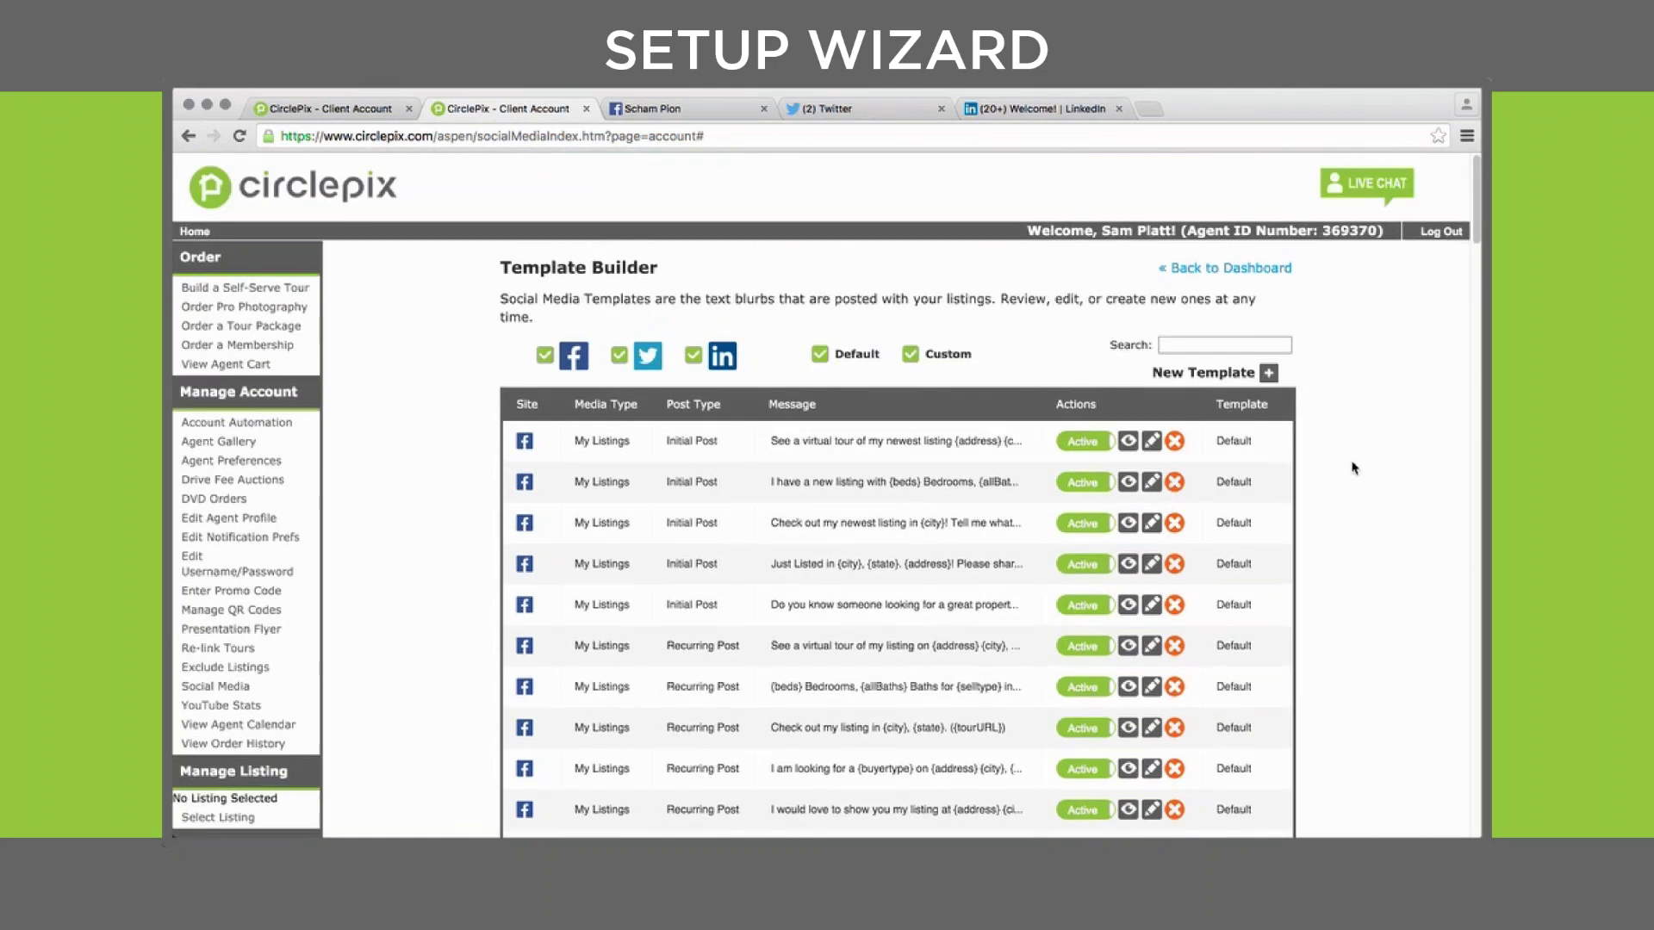
pyautogui.scroll(-15, 1354, 468)
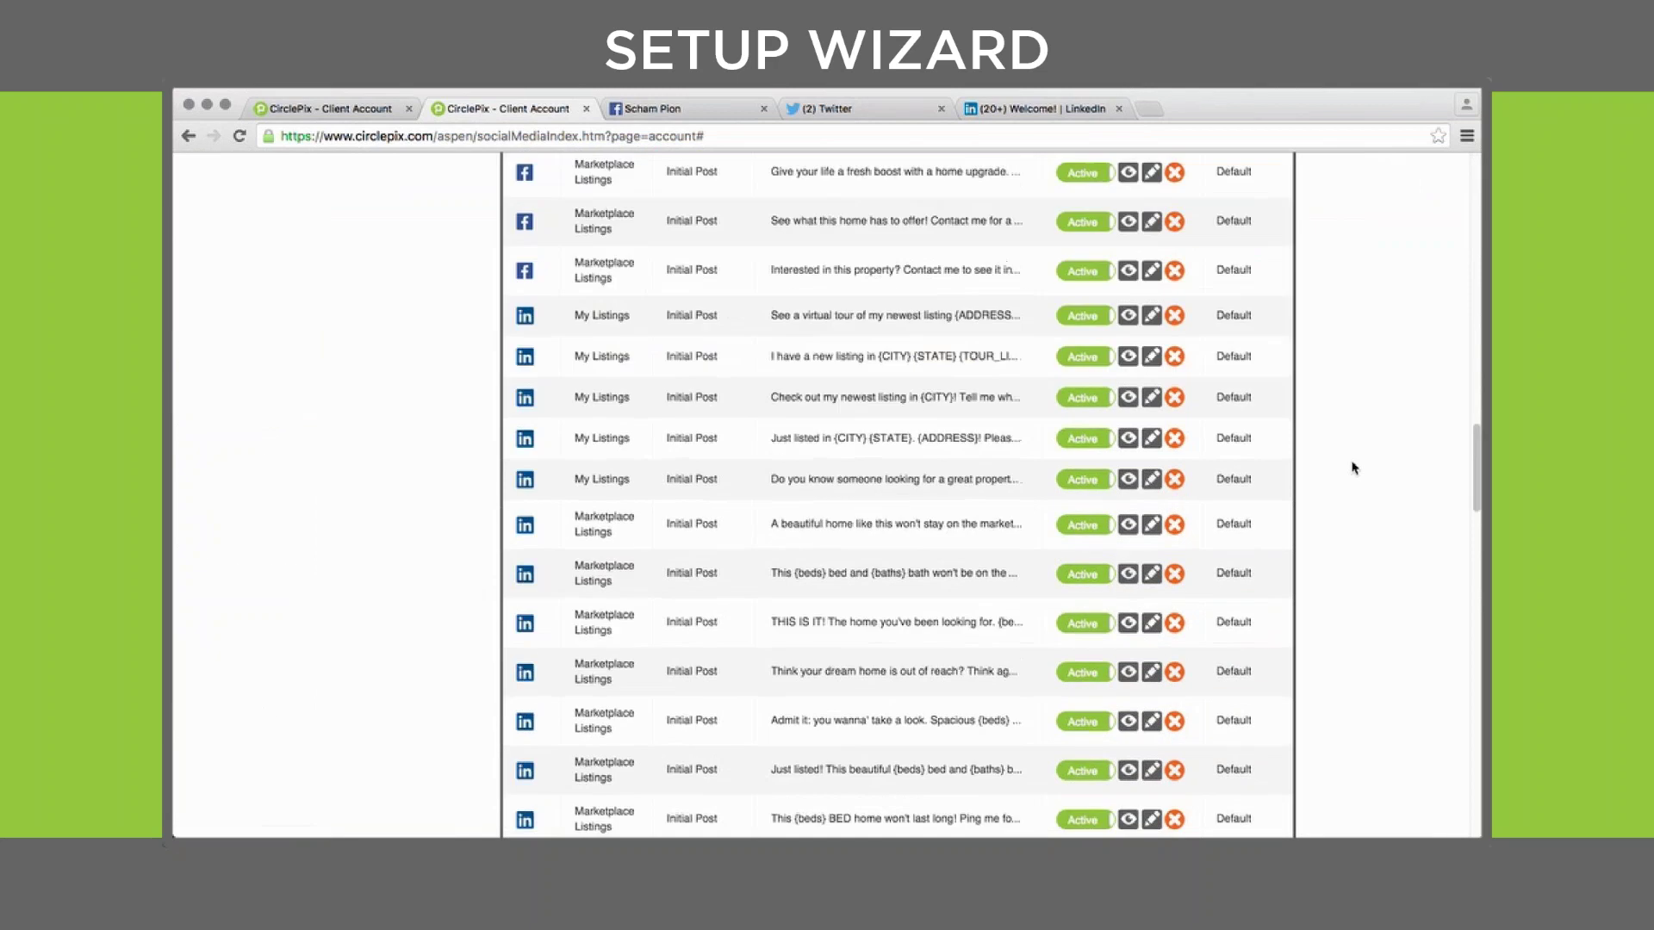
pyautogui.scroll(10, 1353, 468)
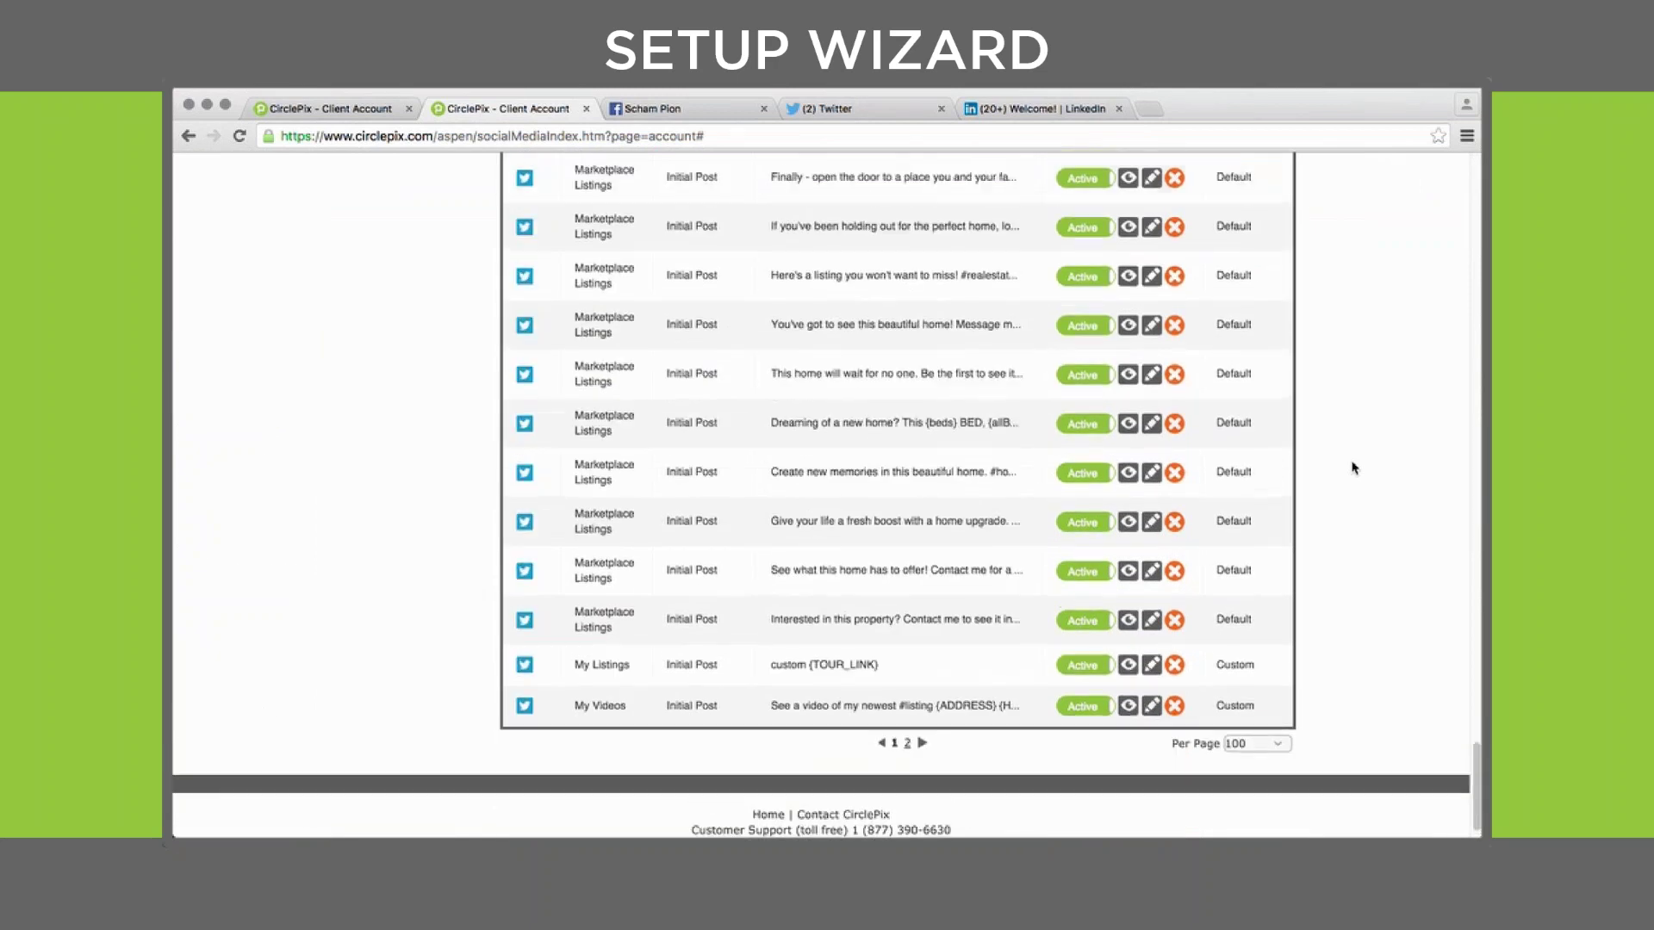
pyautogui.scroll(10, 1353, 468)
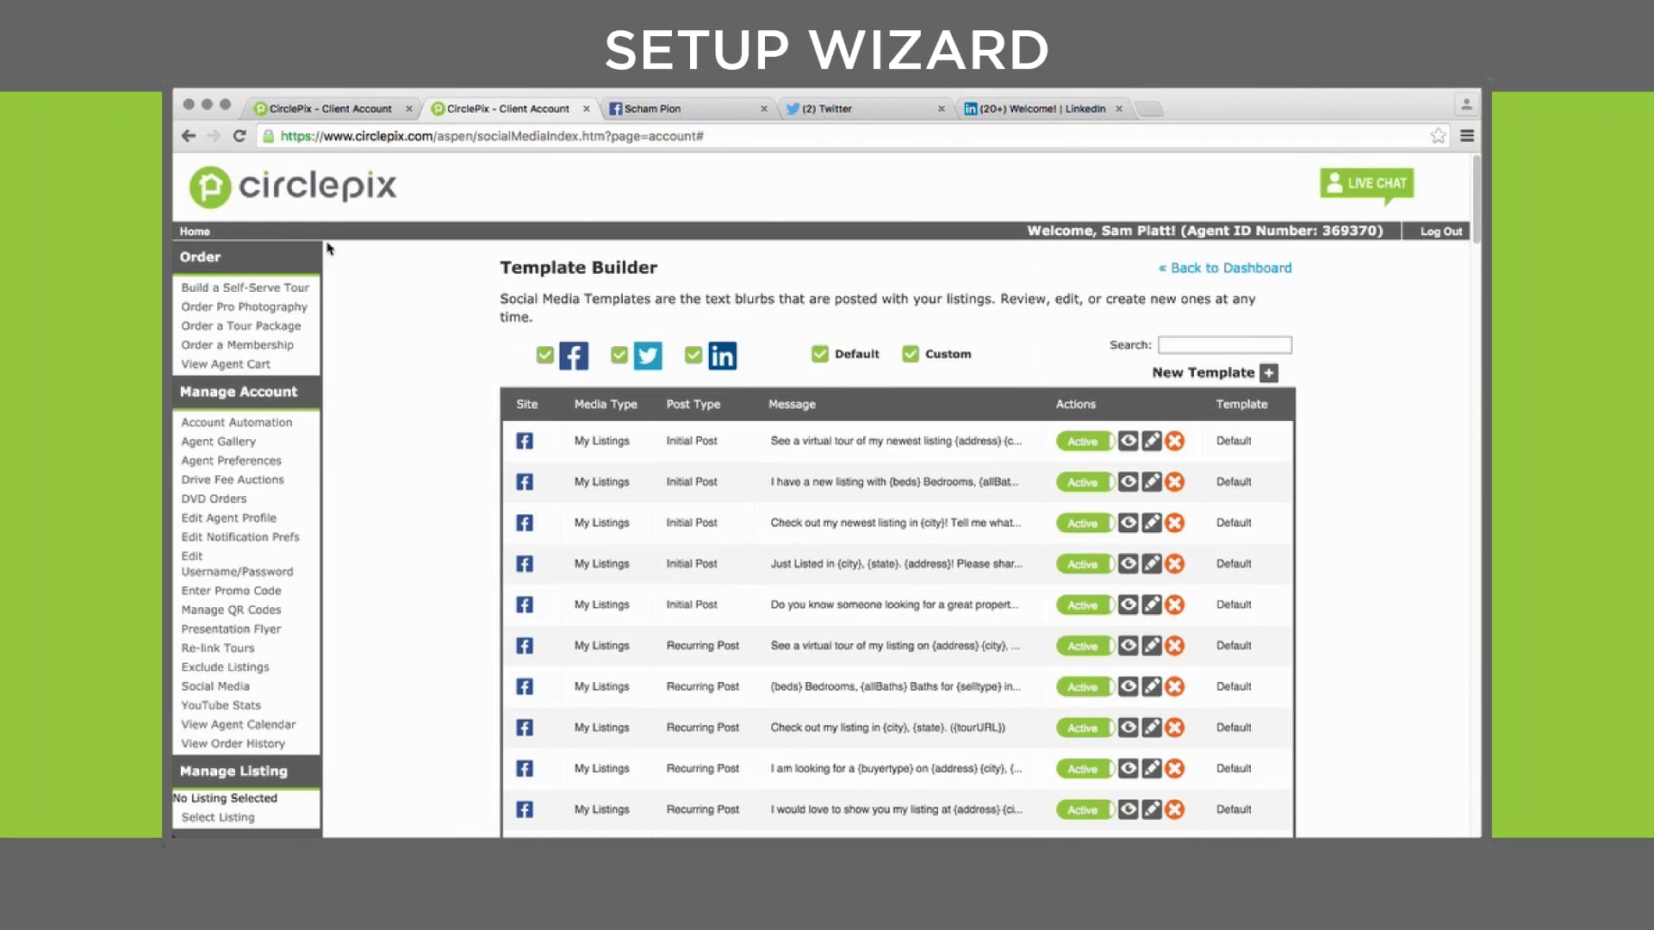
pyautogui.click(190, 136)
# Return to the listing post settings page and continue to the LeadBee pin step
pyautogui.click(190, 136)
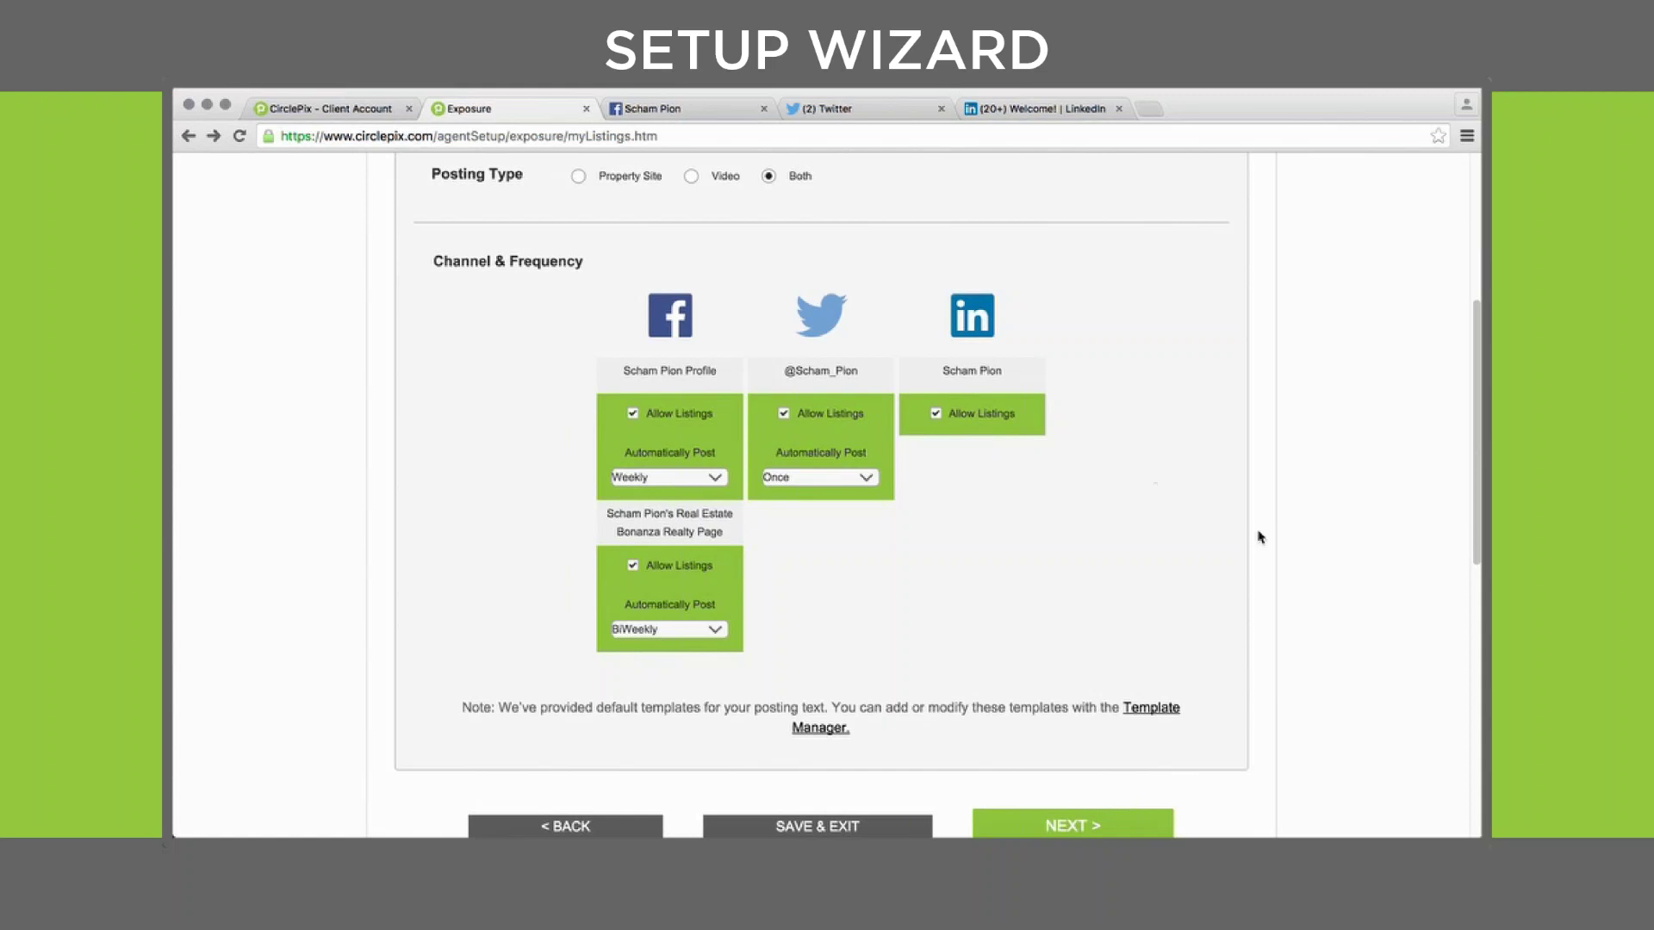
pyautogui.scroll(-1, 1275, 544)
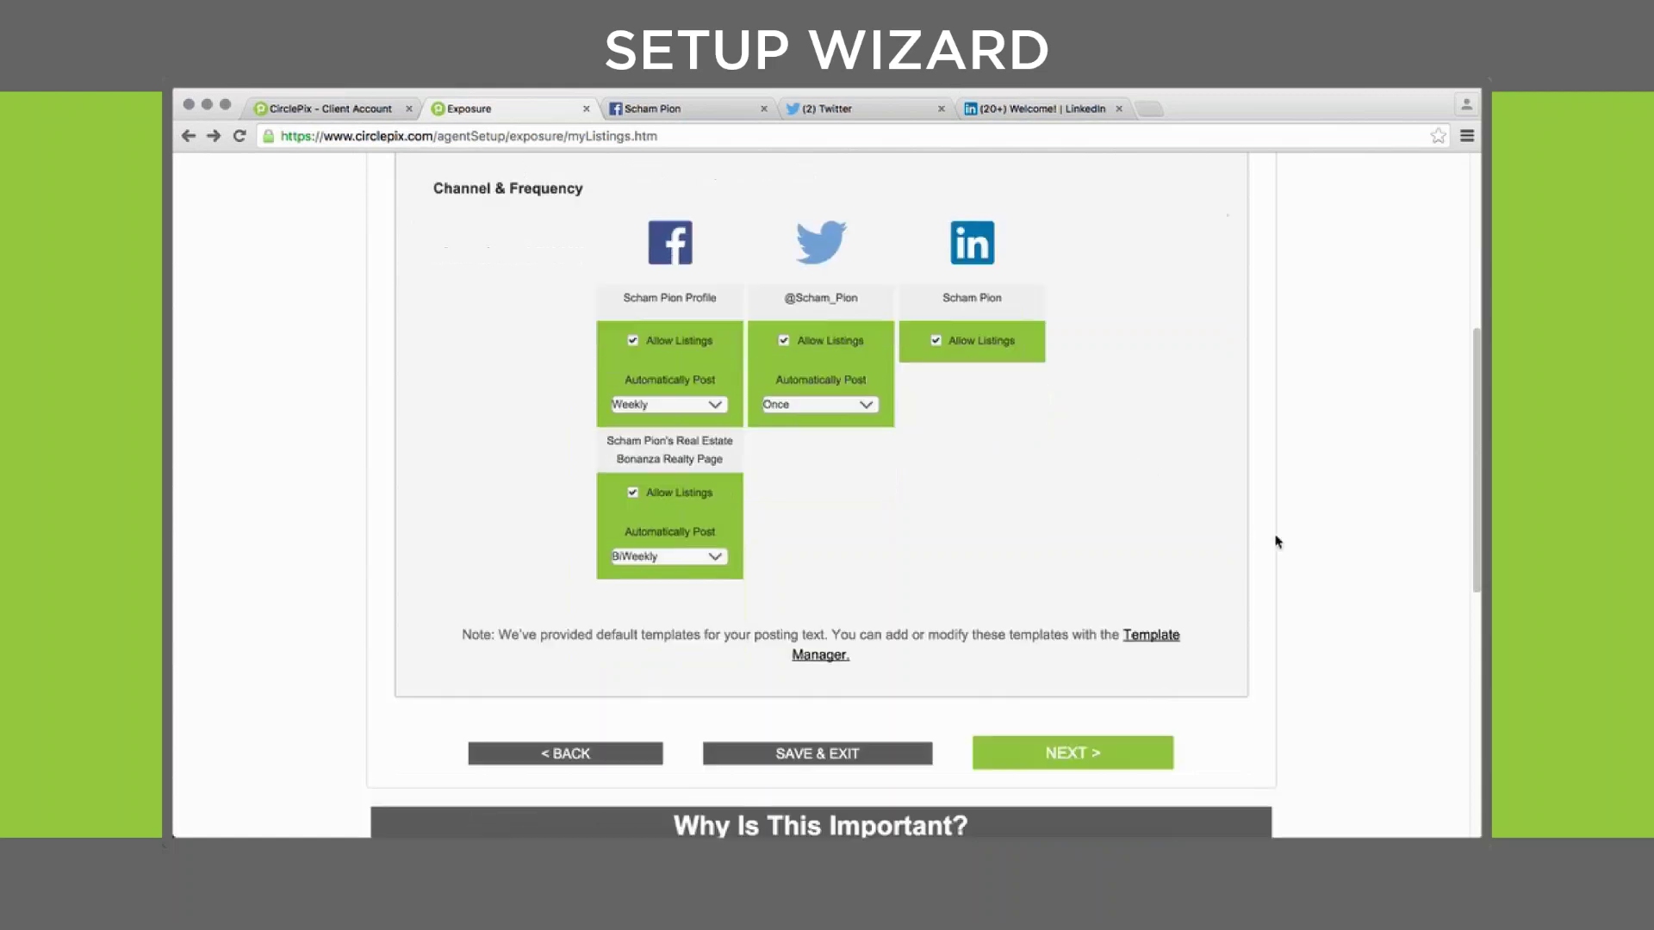
pyautogui.click(1078, 752)
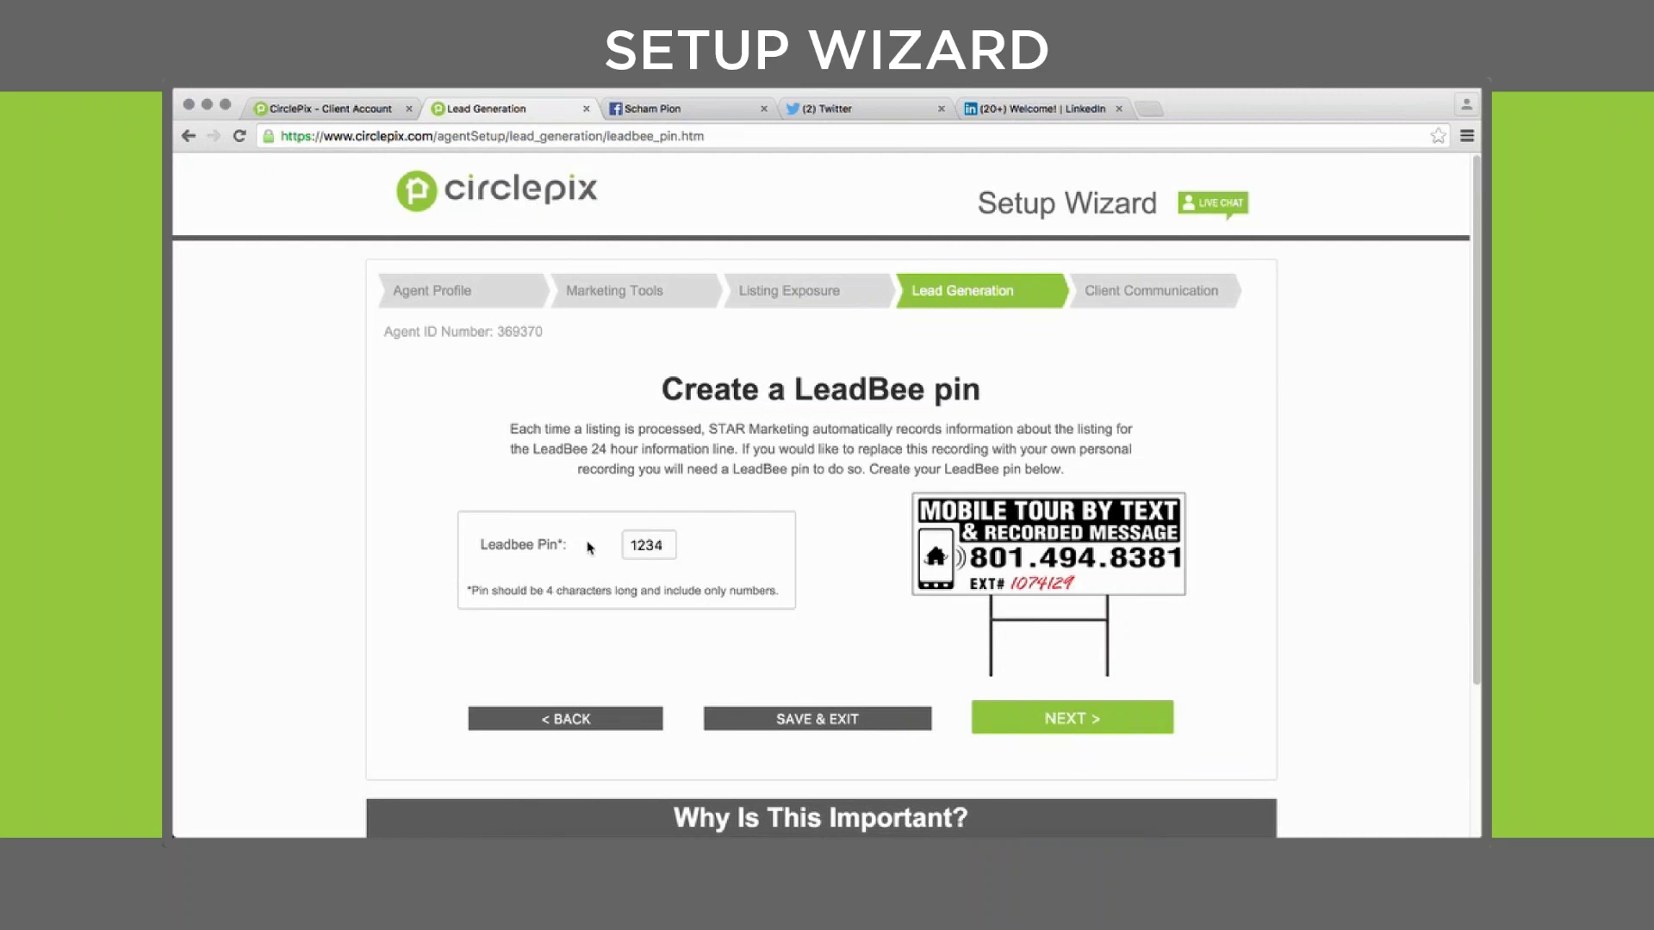
# Leave the existing LeadBee pin value unchanged and move on to Set up your communication
pyautogui.click(634, 543)
pyautogui.doubleClick(634, 543)
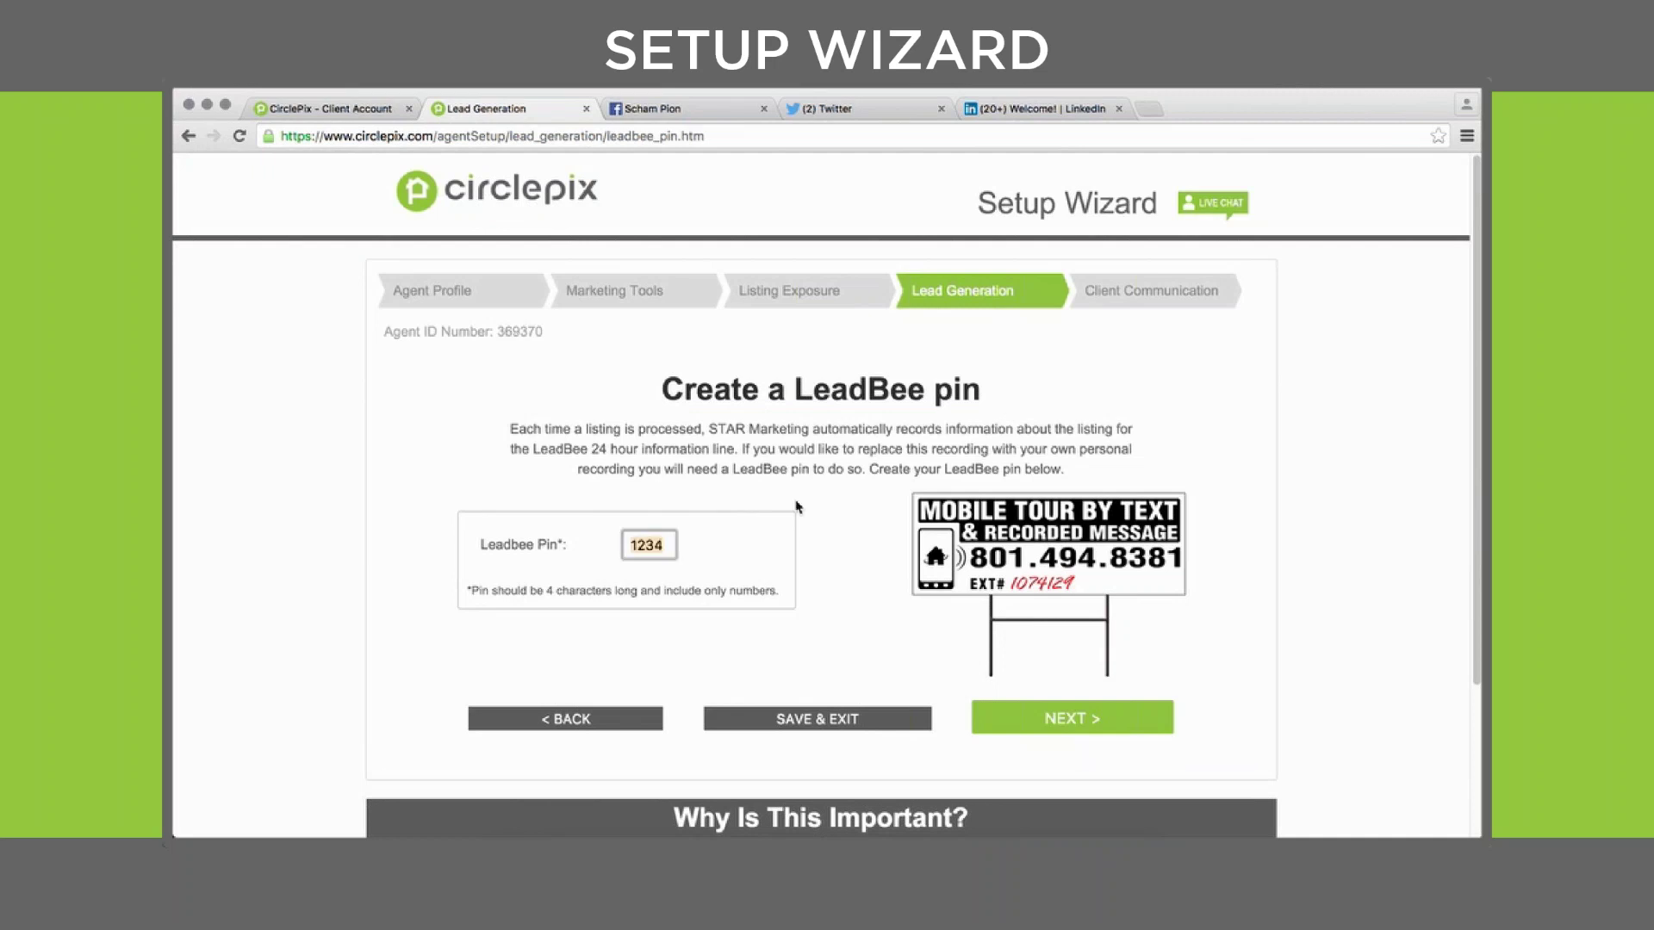
pyautogui.click(1237, 465)
pyautogui.scroll(-2, 1264, 504)
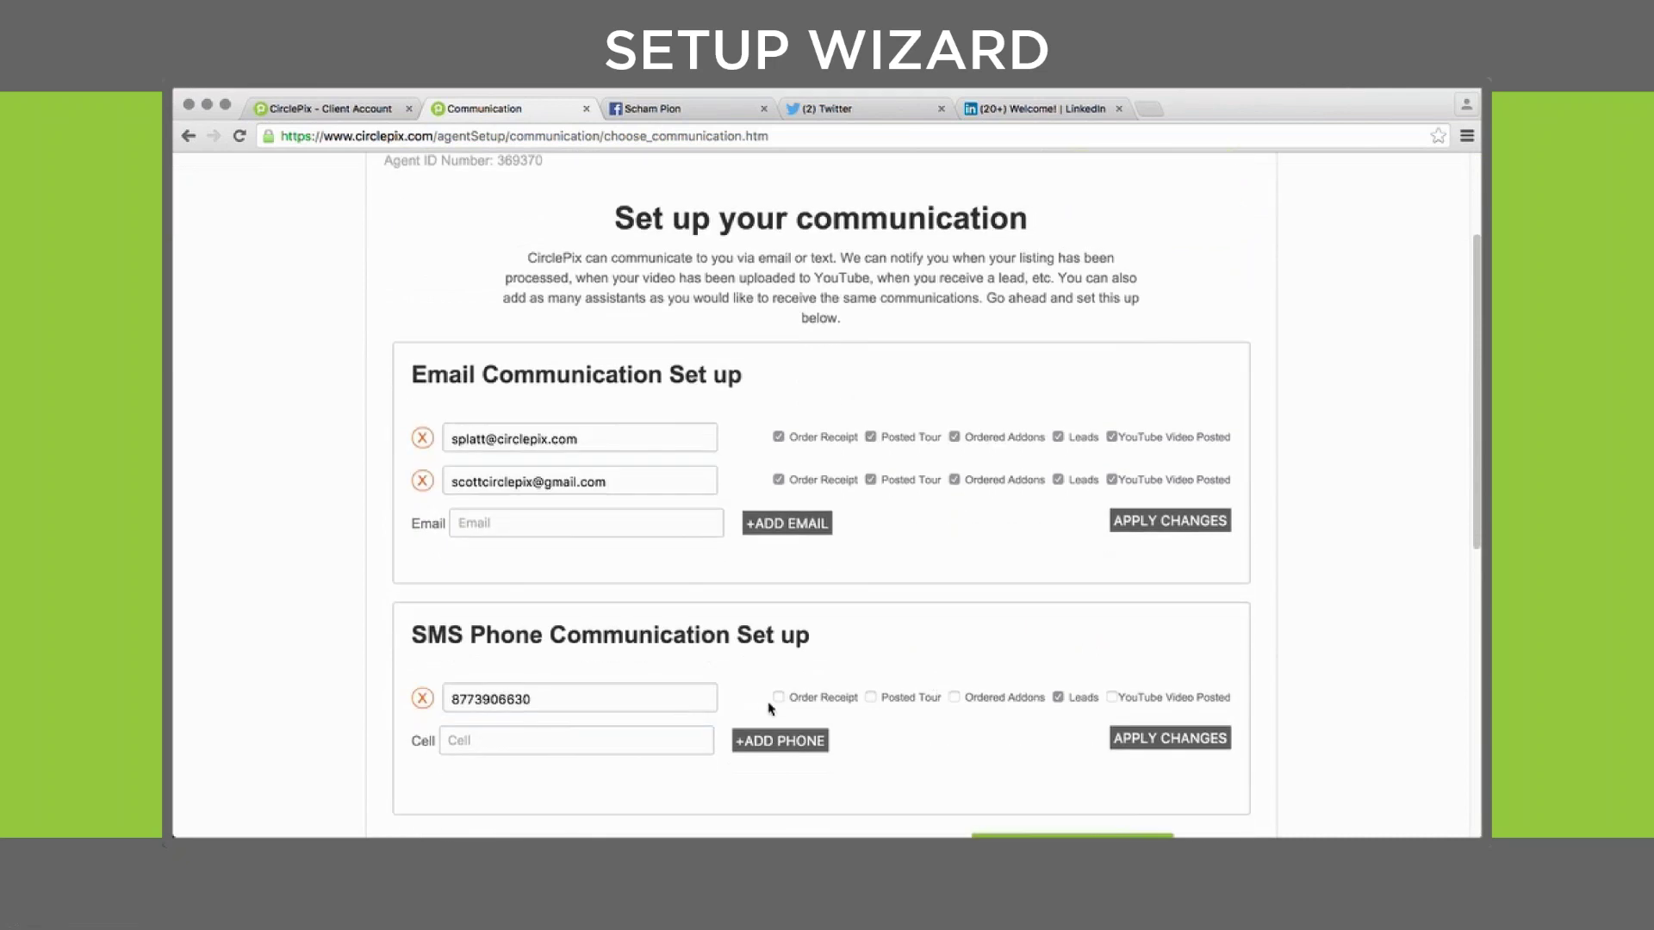
# Turn on SMS alerts for order receipts, posted tours, ordered addons and YouTube video posts
pyautogui.click(778, 697)
pyautogui.click(870, 698)
pyautogui.click(954, 698)
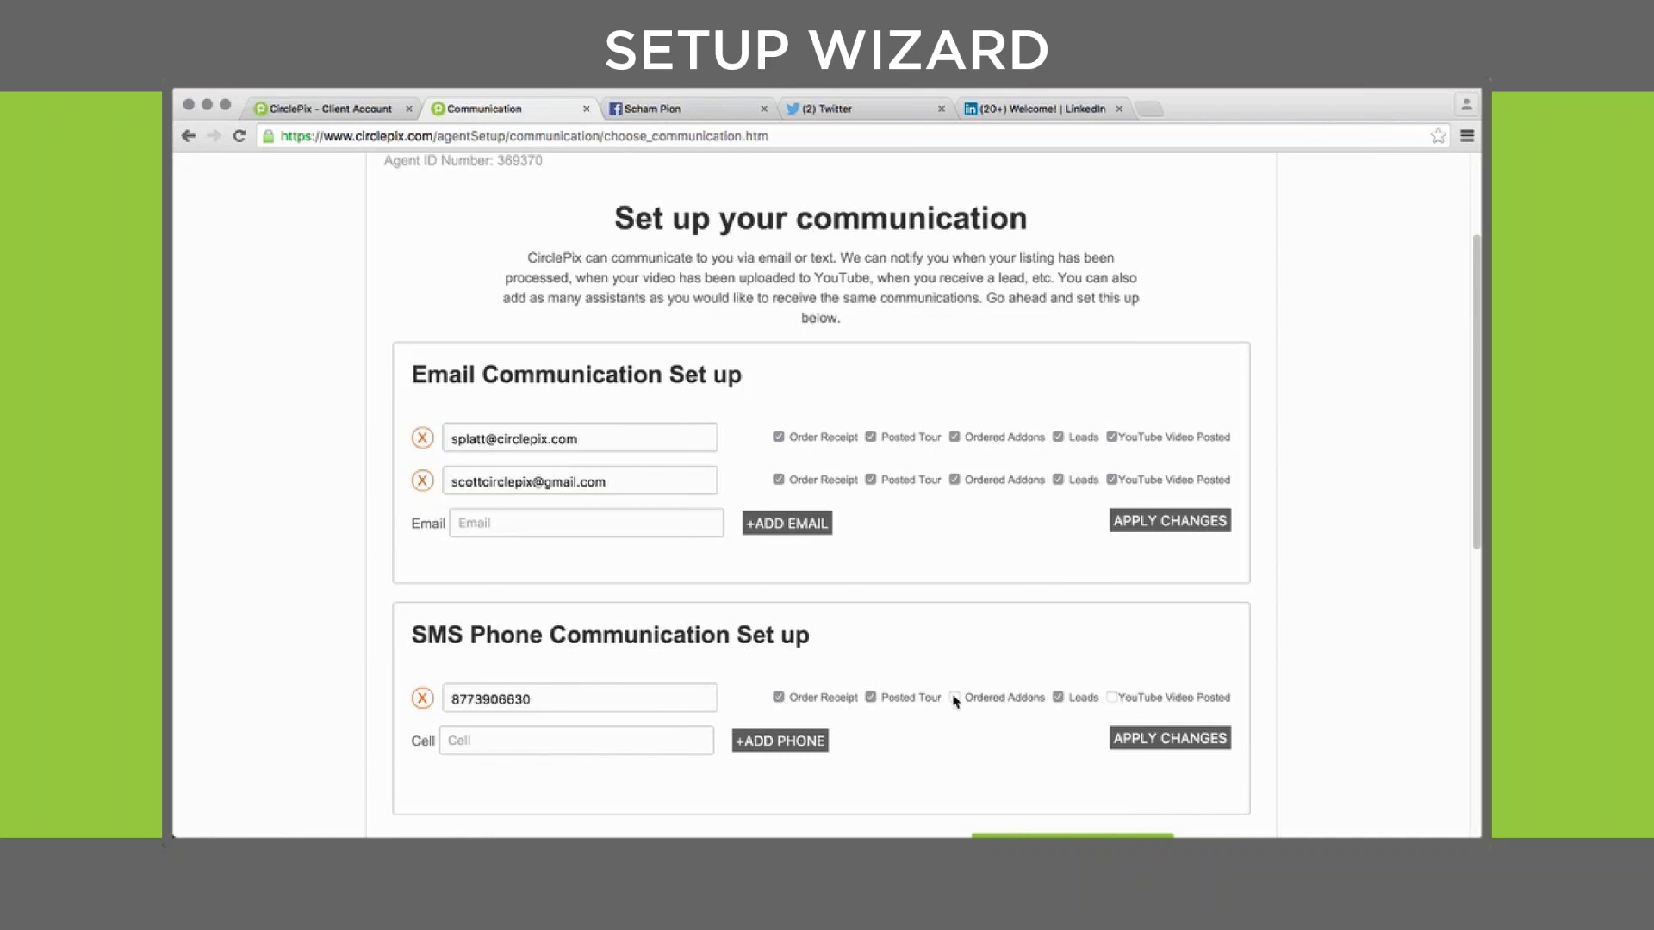
pyautogui.click(1114, 698)
pyautogui.scroll(-3, 1319, 753)
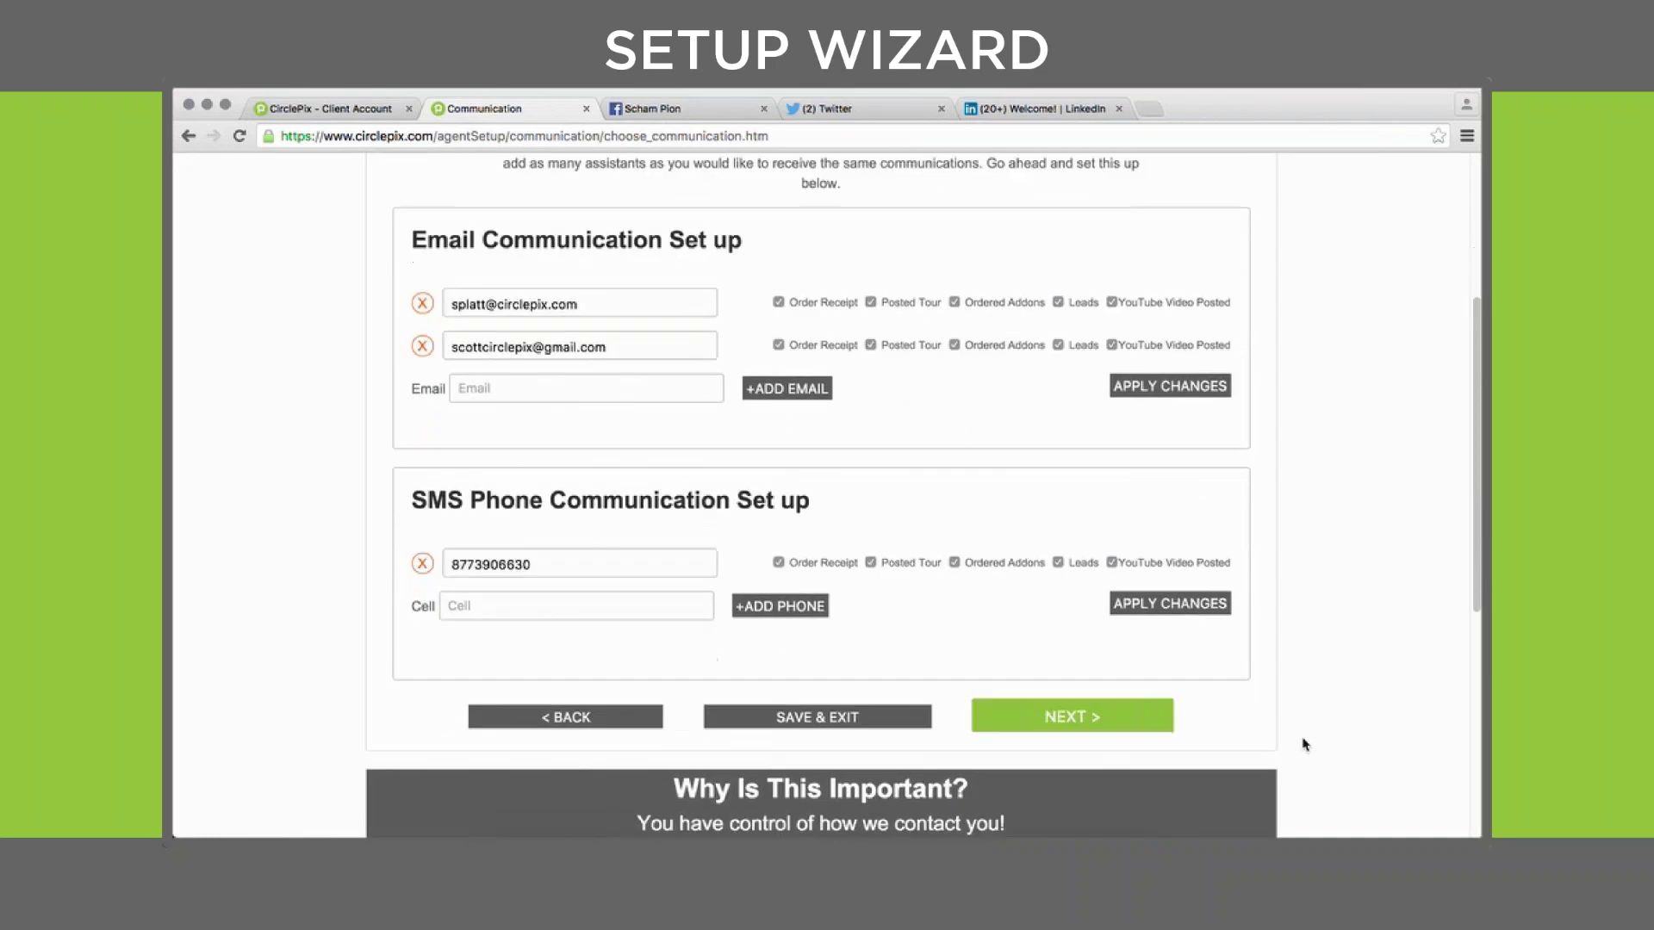
pyautogui.click(1054, 718)
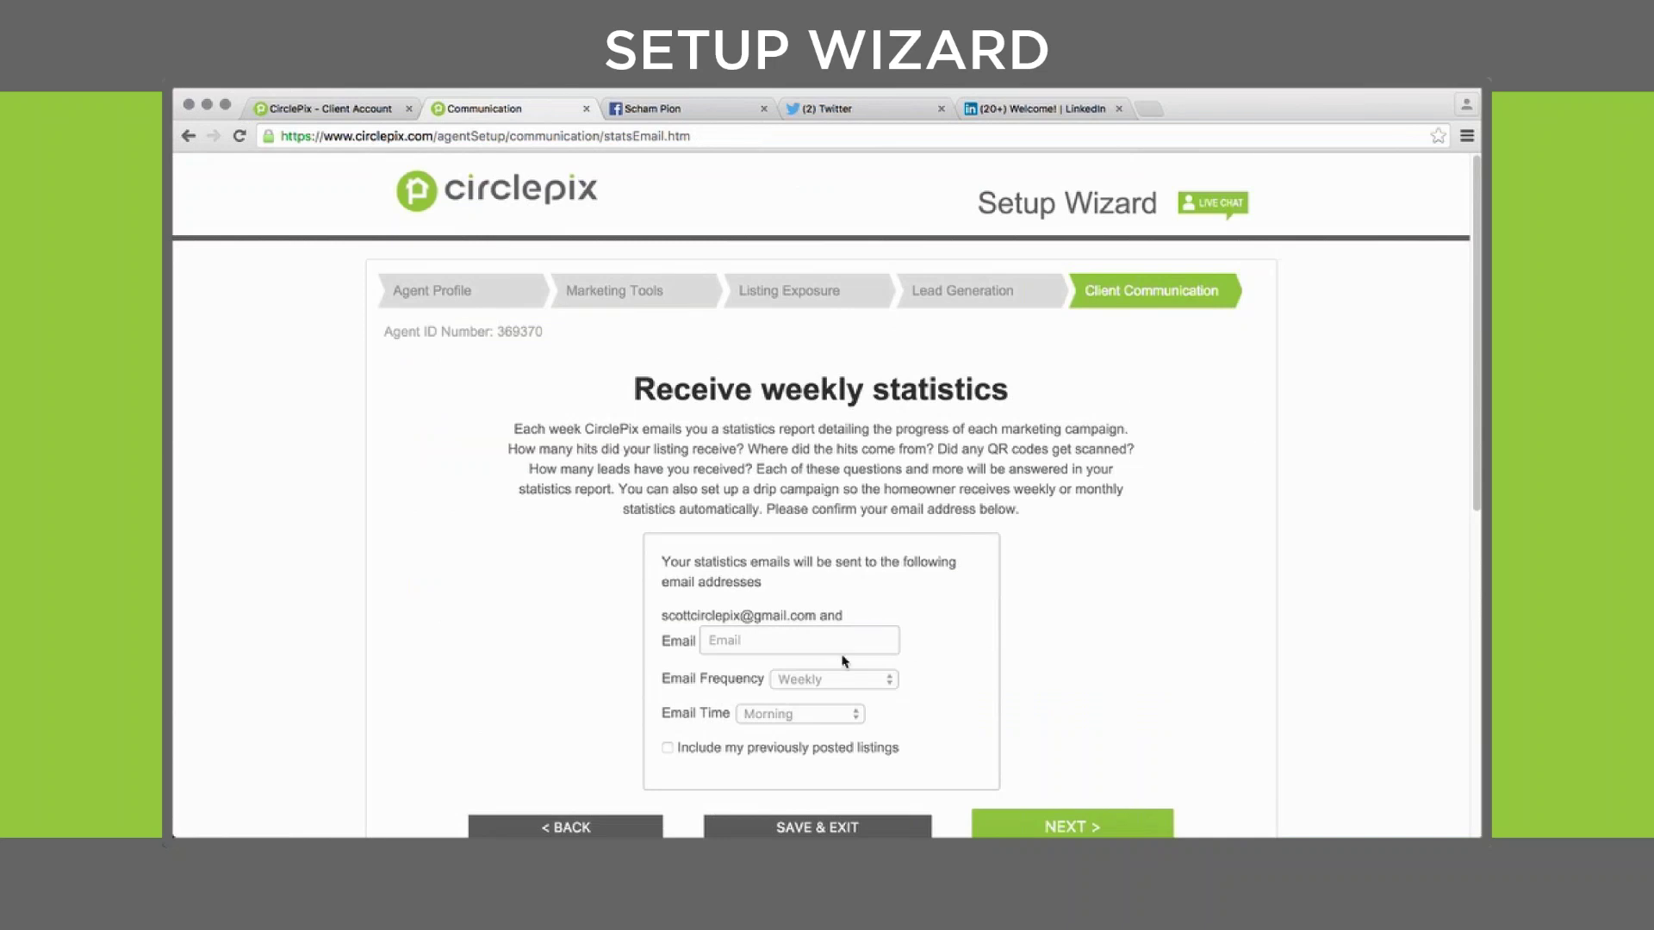
# Keep statistics emails Weekly in the Morning, excluding previously posted listings, and reach Setup Complete
pyautogui.click(895, 686)
pyautogui.click(894, 685)
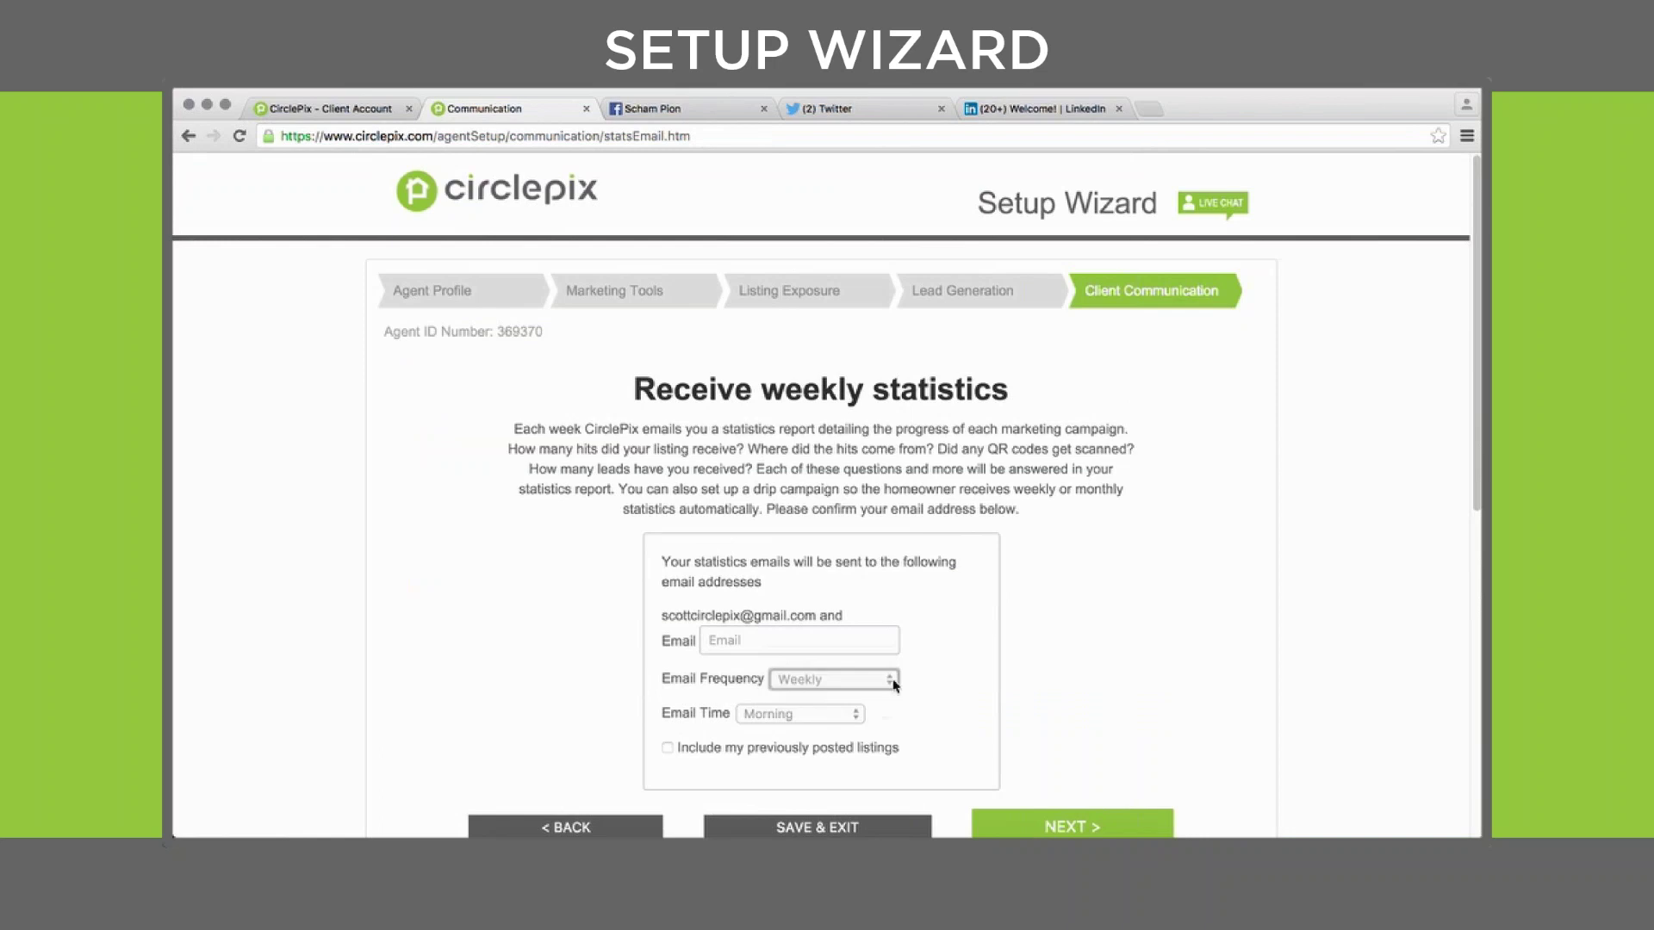
pyautogui.click(952, 700)
pyautogui.click(669, 749)
pyautogui.click(669, 749)
pyautogui.scroll(-2, 1010, 737)
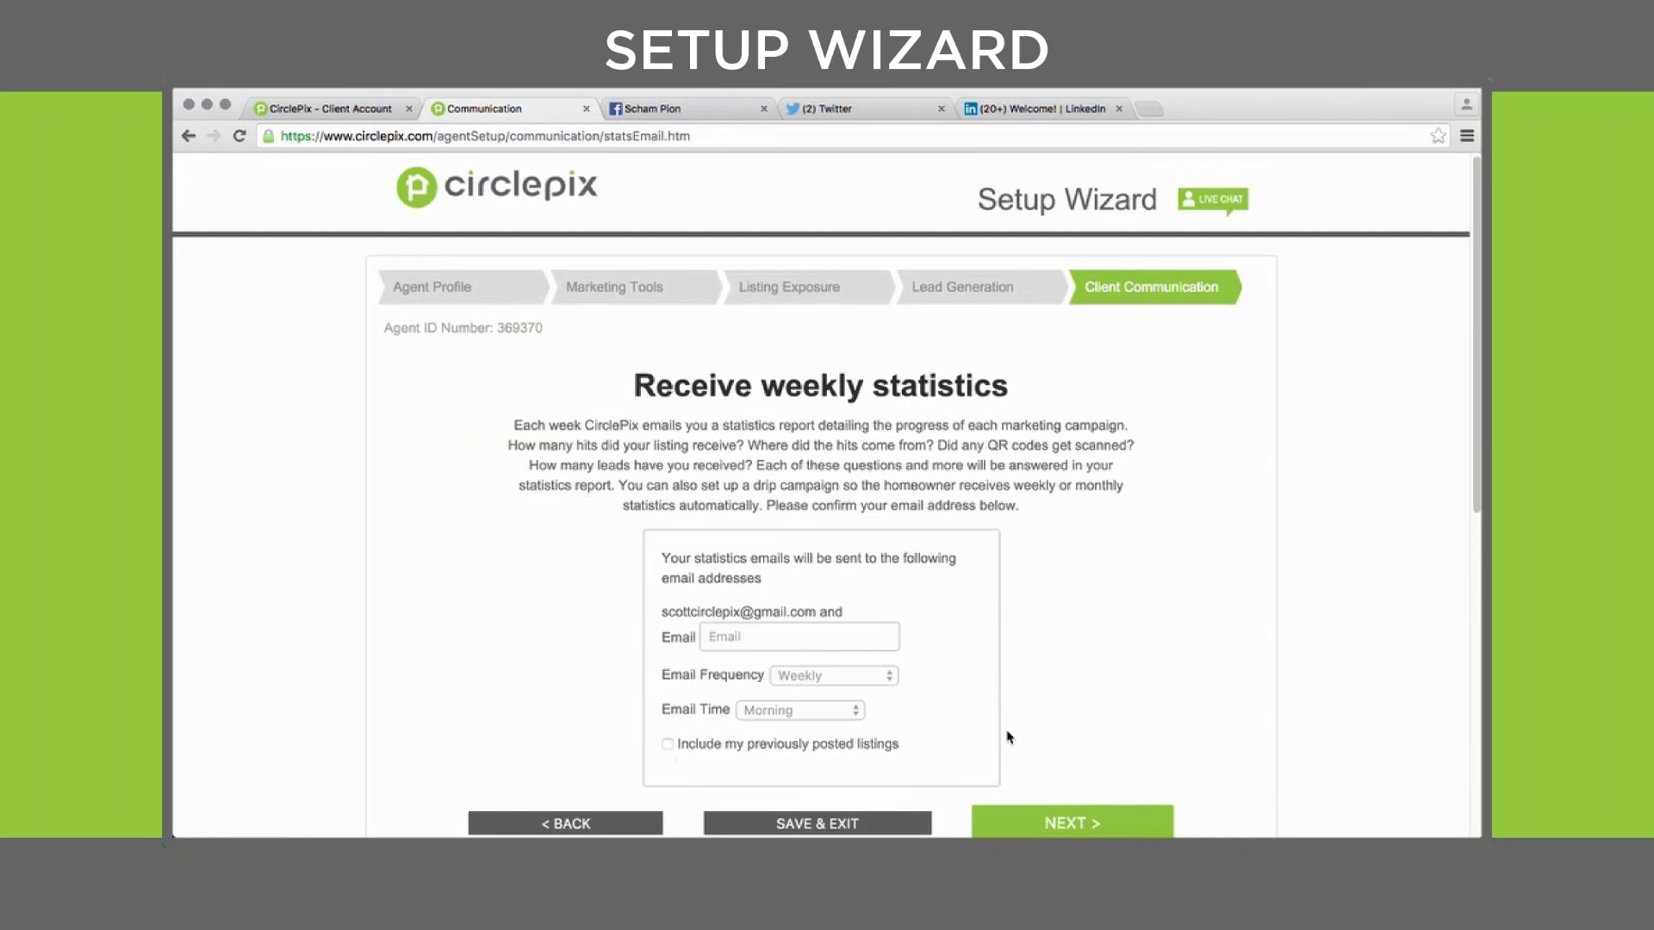
pyautogui.click(1068, 765)
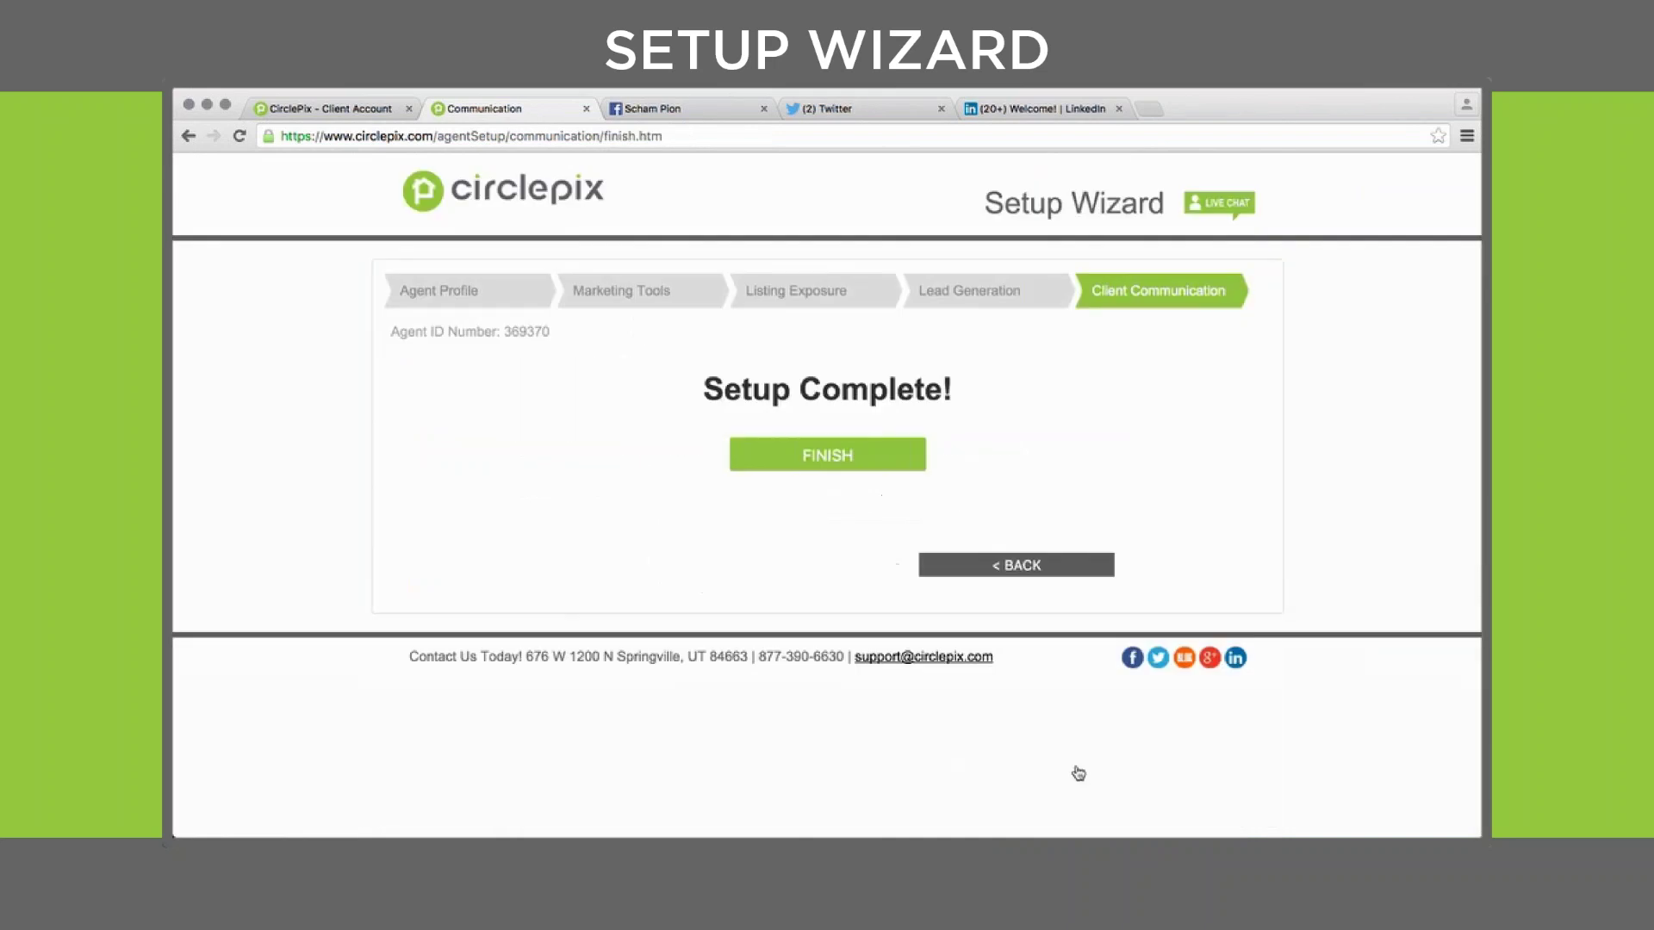
# Finish the setup wizard, returning to the client account home page with its listing selector
pyautogui.click(863, 452)
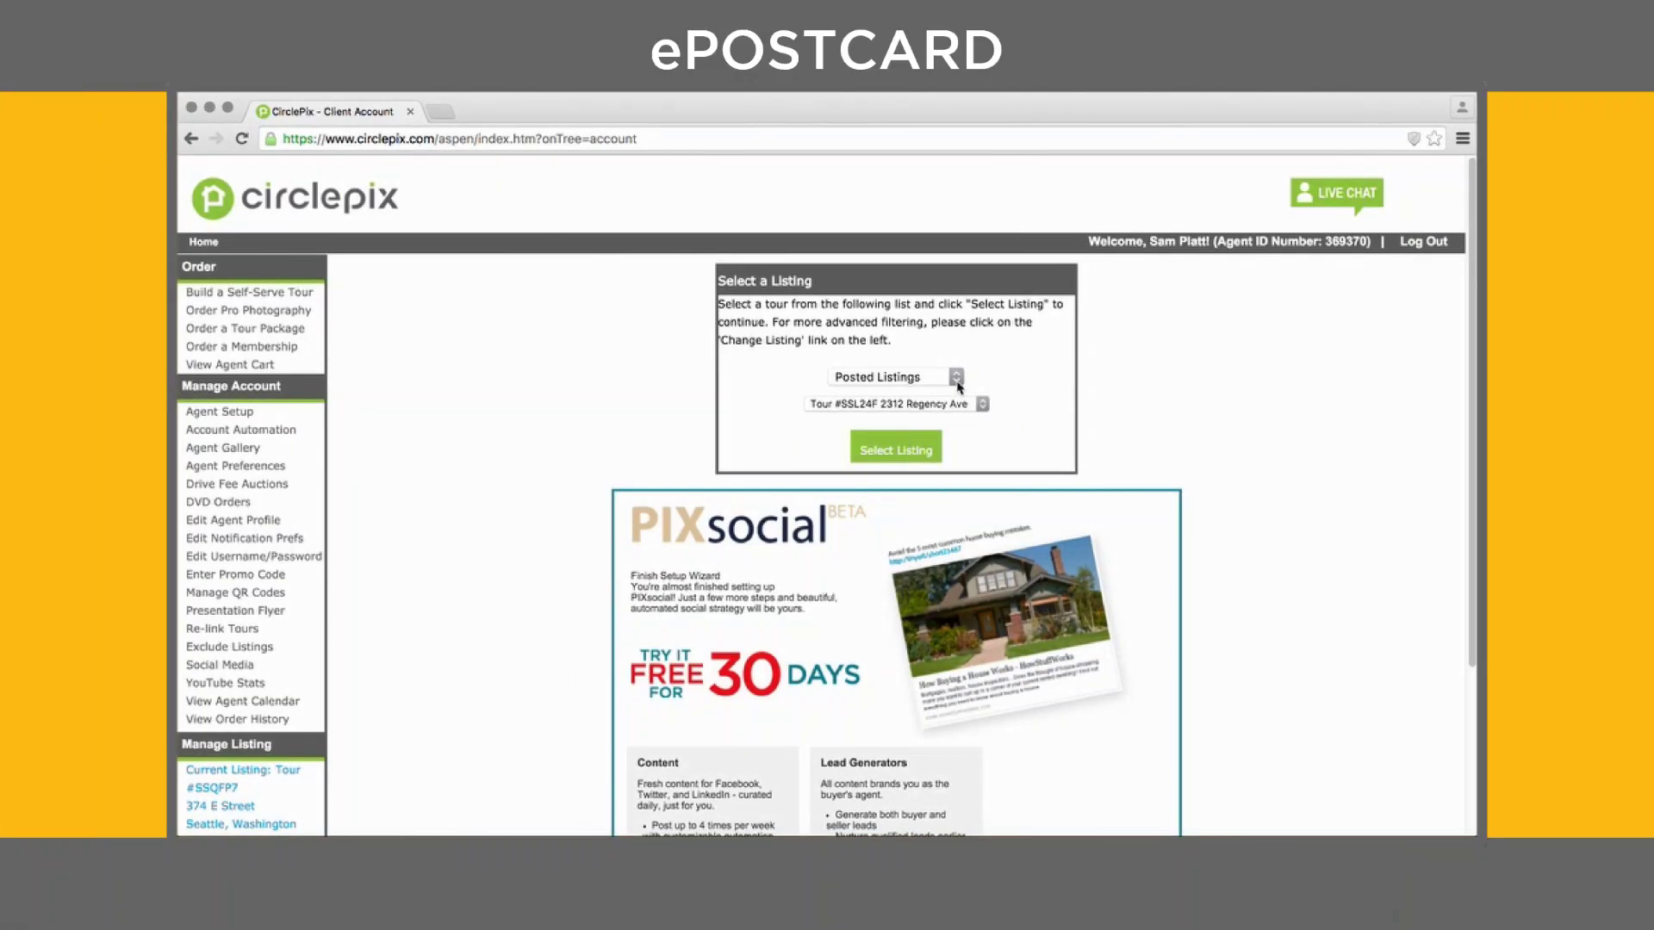
pyautogui.click(957, 379)
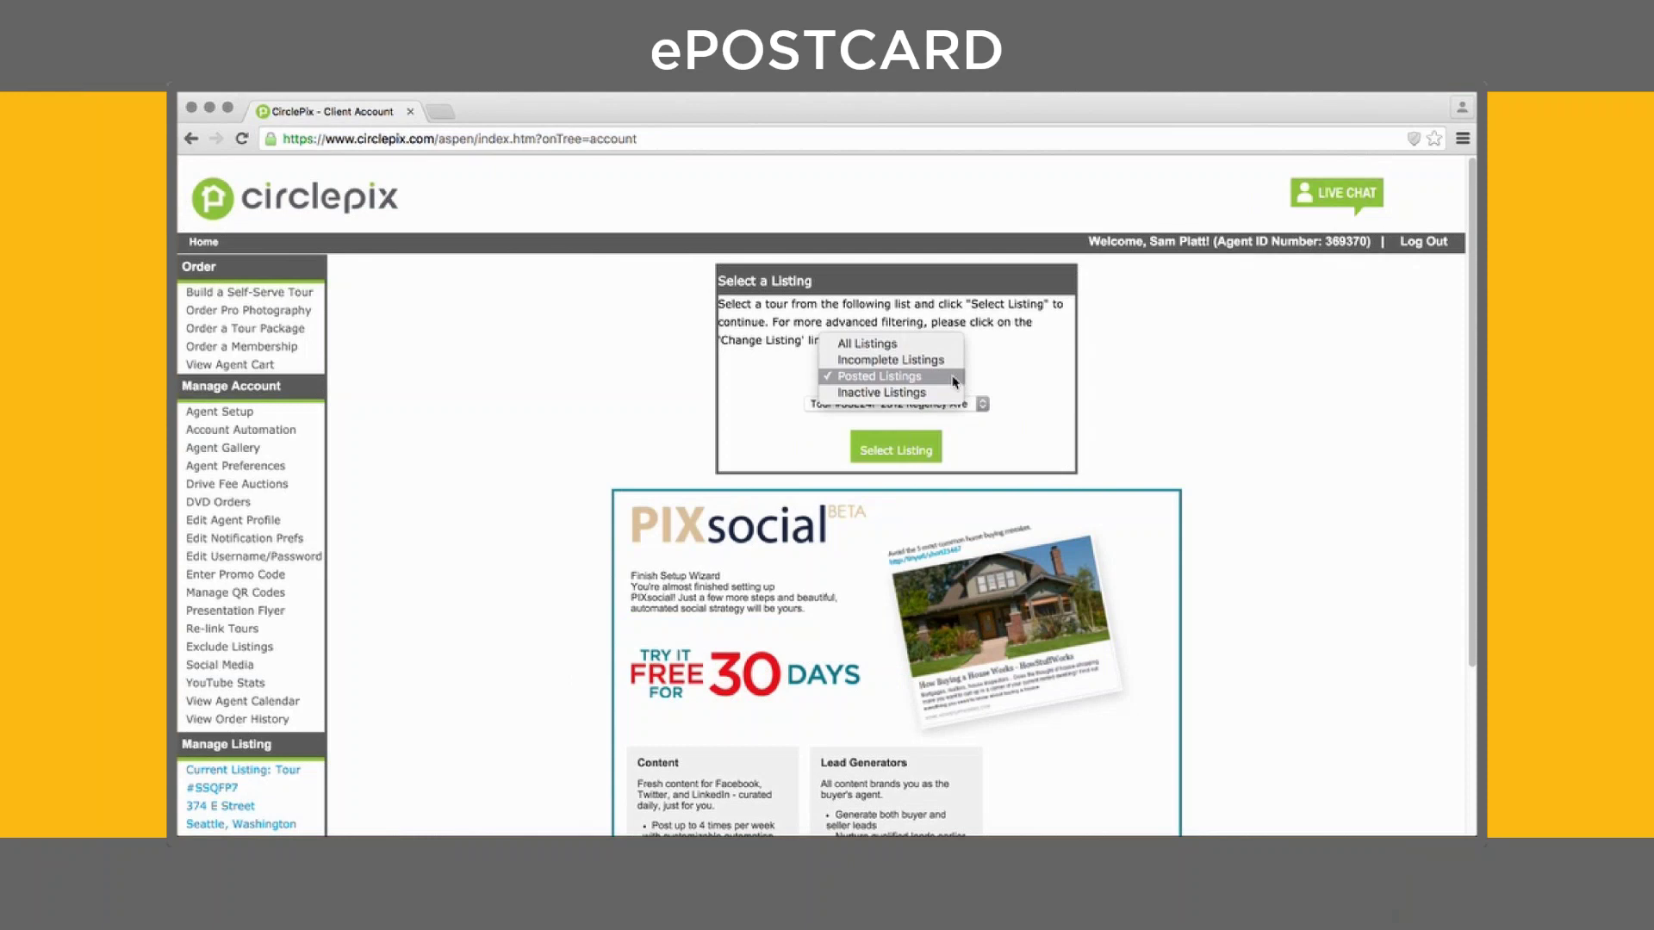
pyautogui.click(954, 379)
pyautogui.click(981, 405)
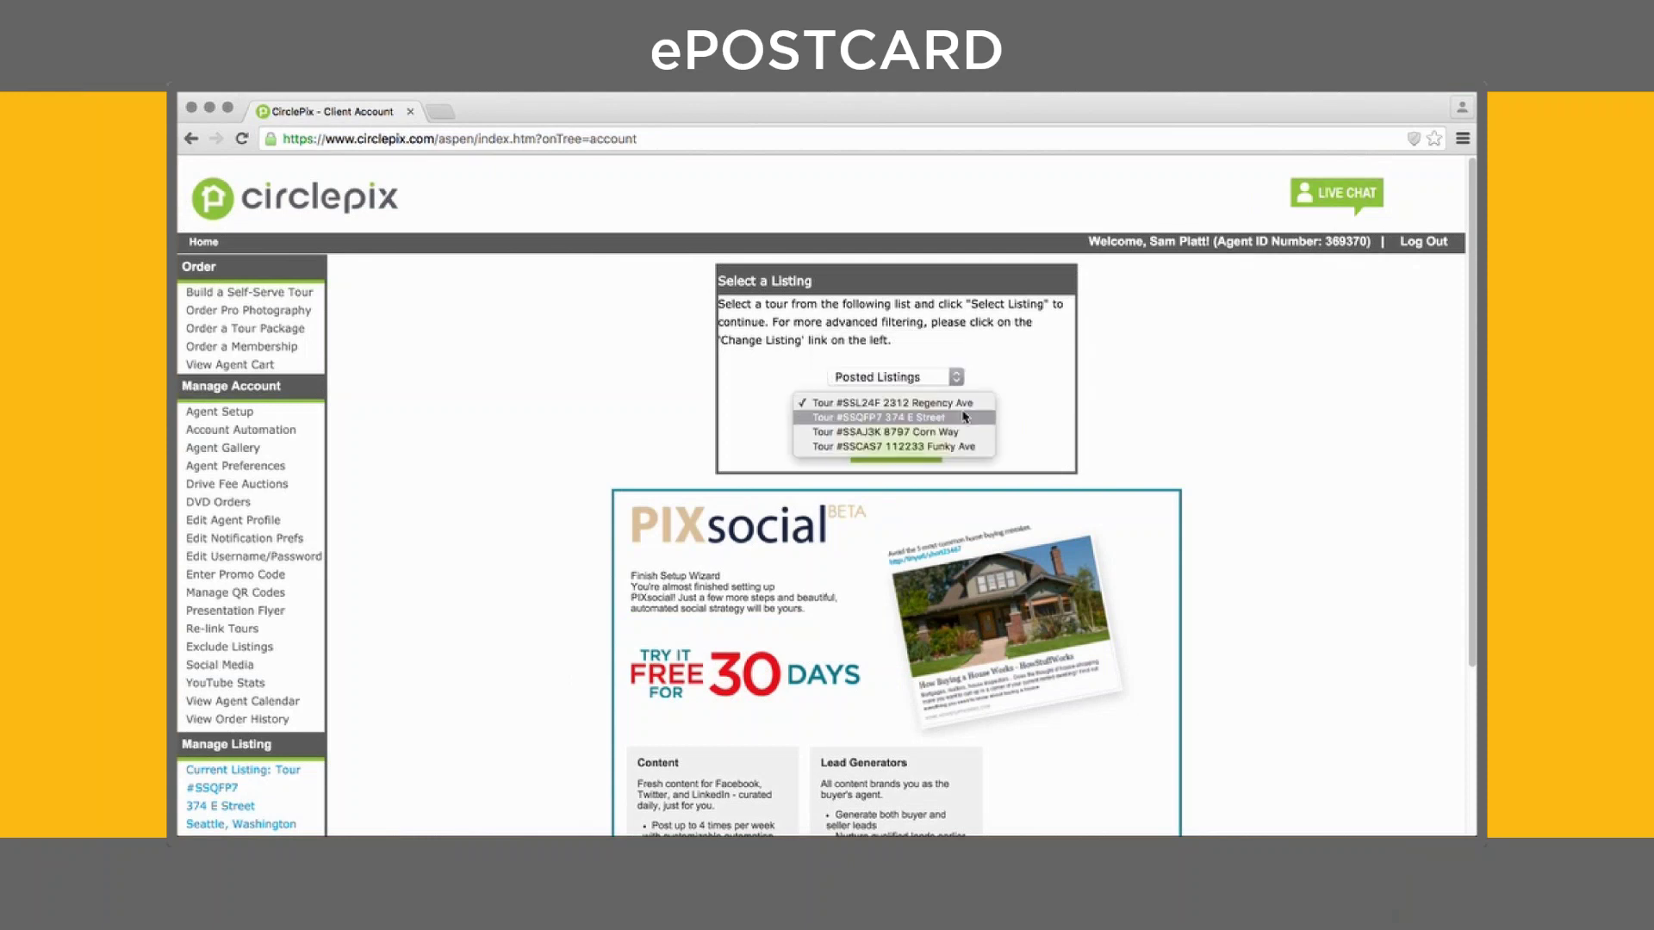
pyautogui.click(959, 417)
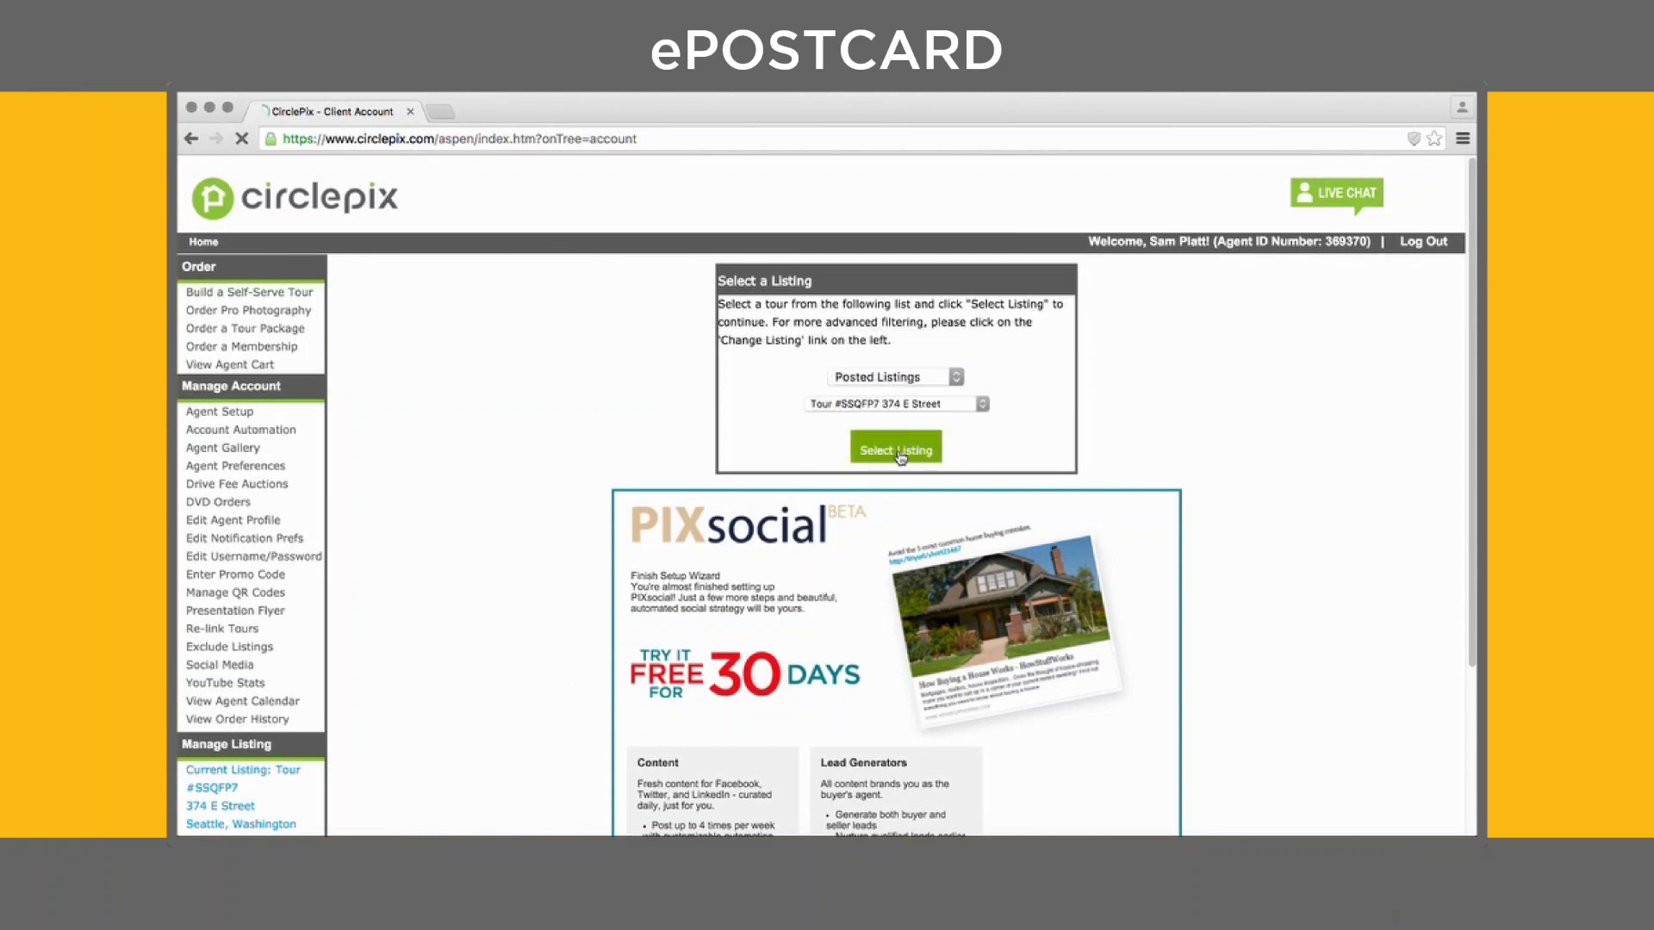
pyautogui.click(897, 453)
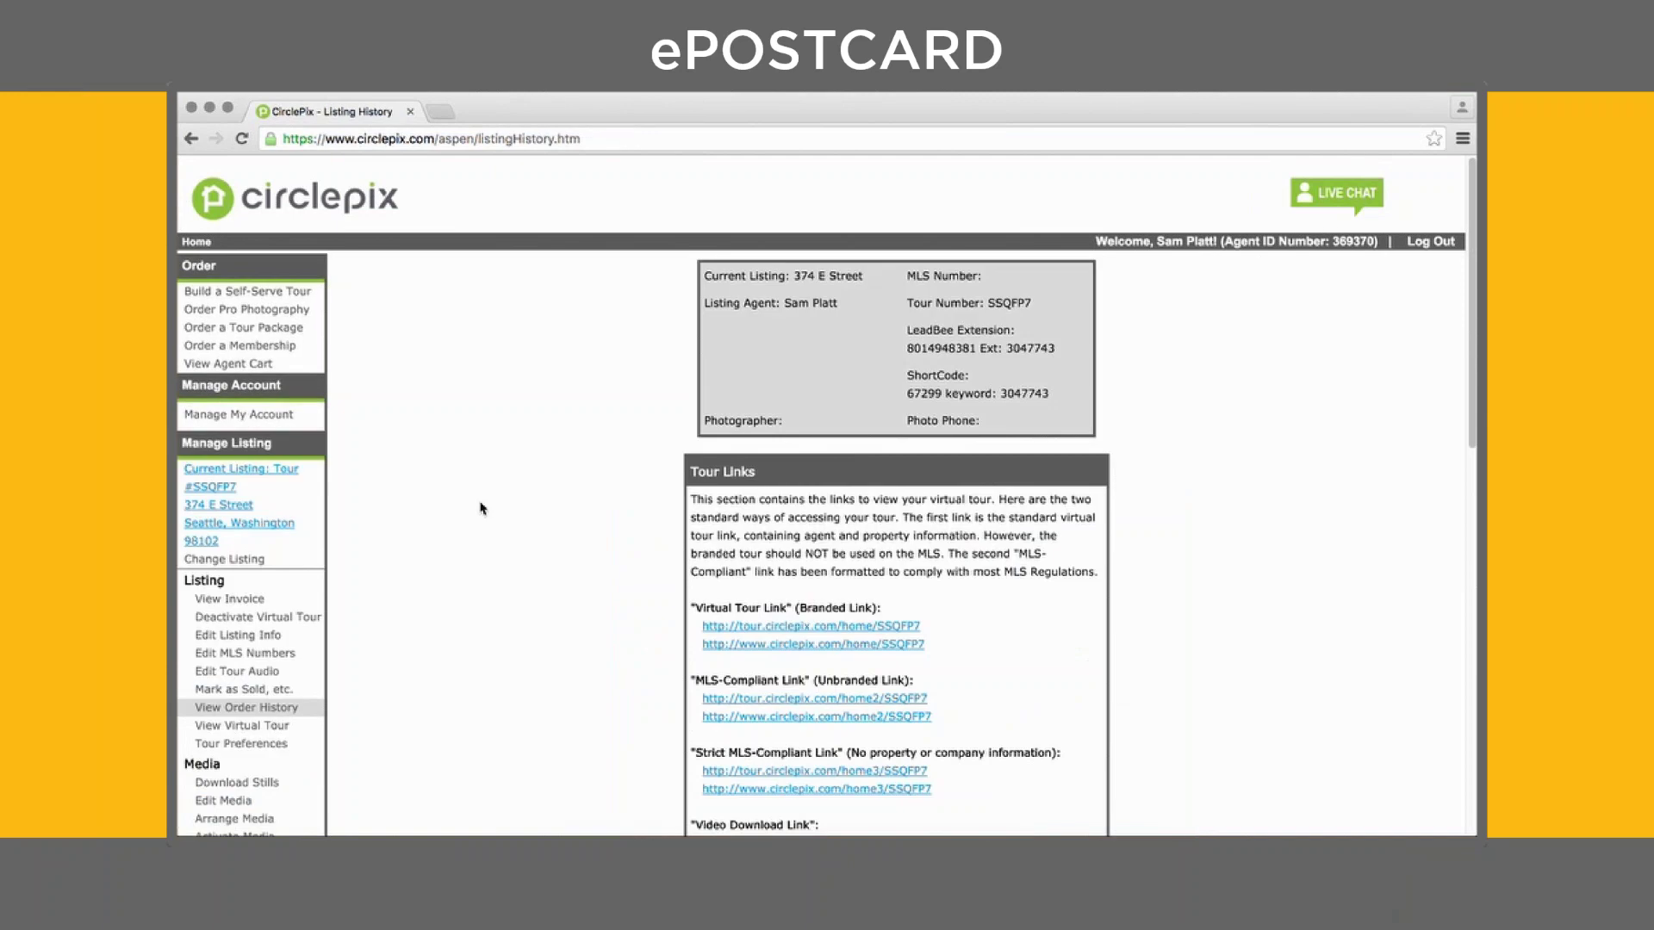
pyautogui.scroll(-10, 480, 506)
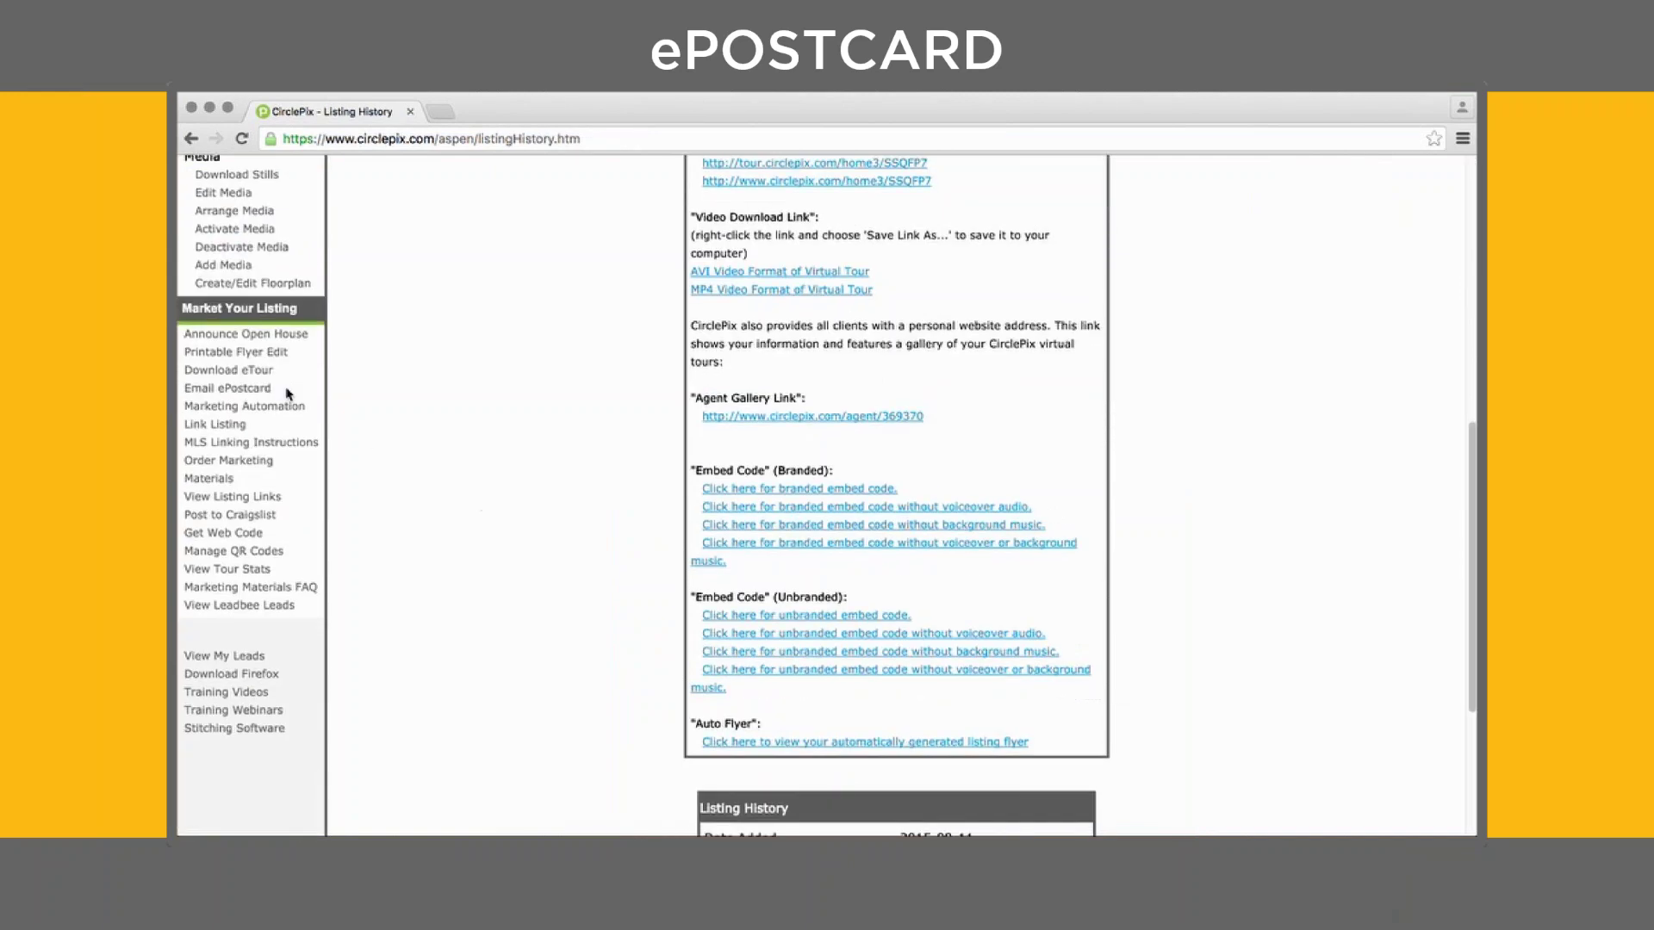
pyautogui.click(215, 390)
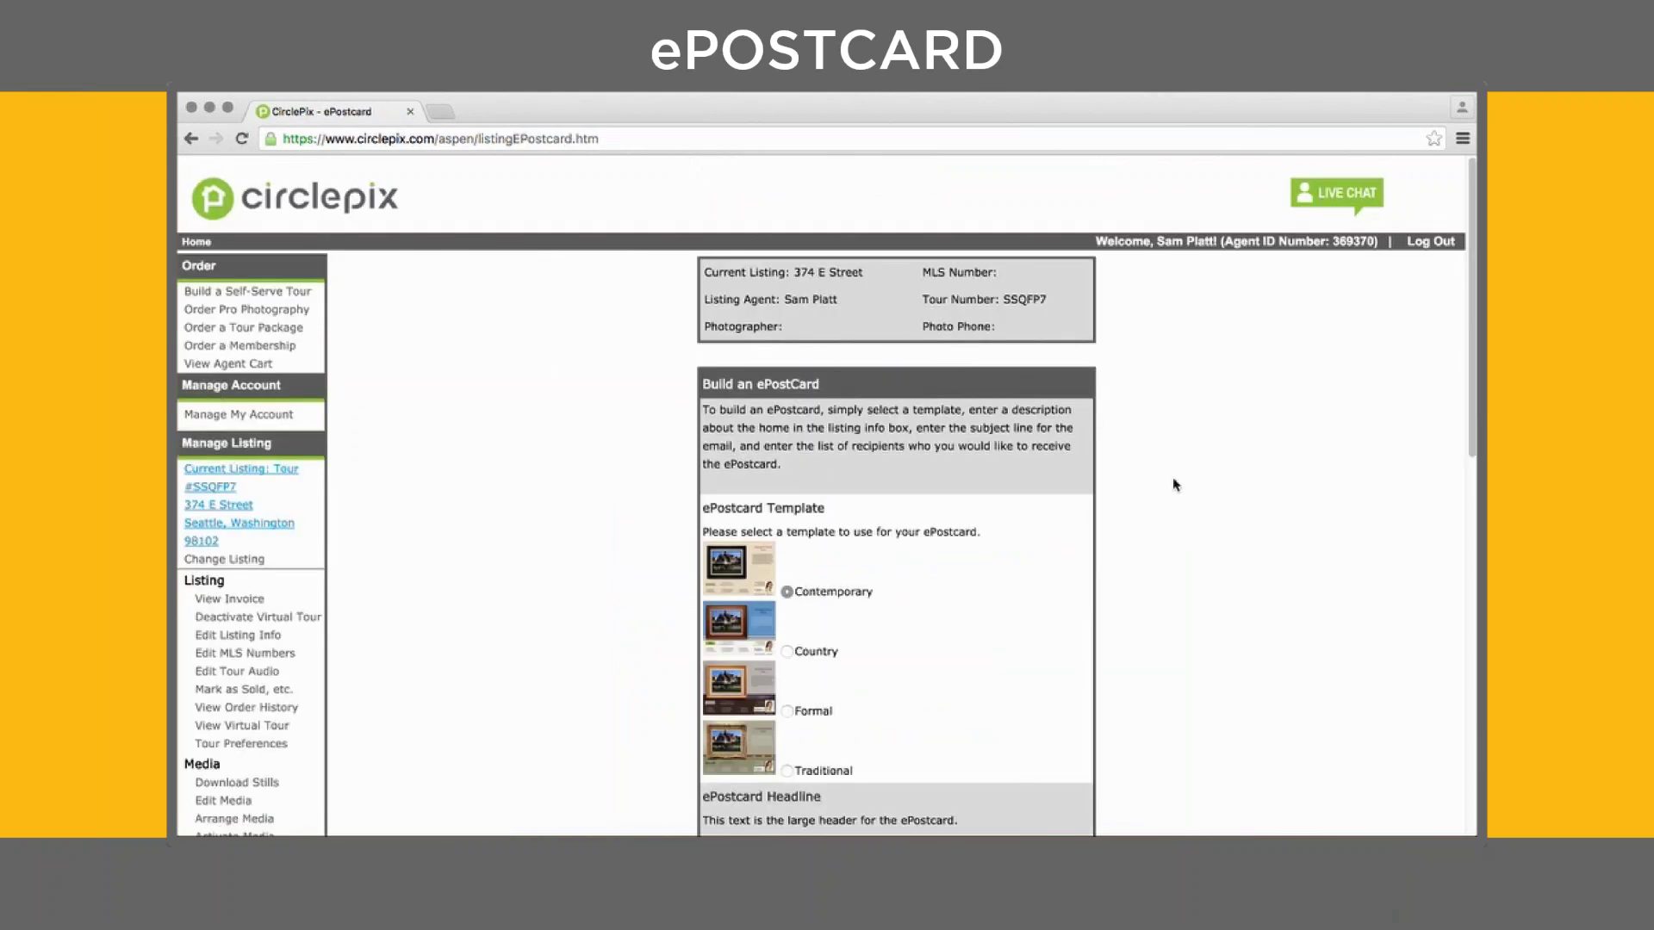
# Compare the Country, Formal and Traditional templates, then keep Contemporary
pyautogui.scroll(-1, 1174, 484)
pyautogui.scroll(-5, 1173, 484)
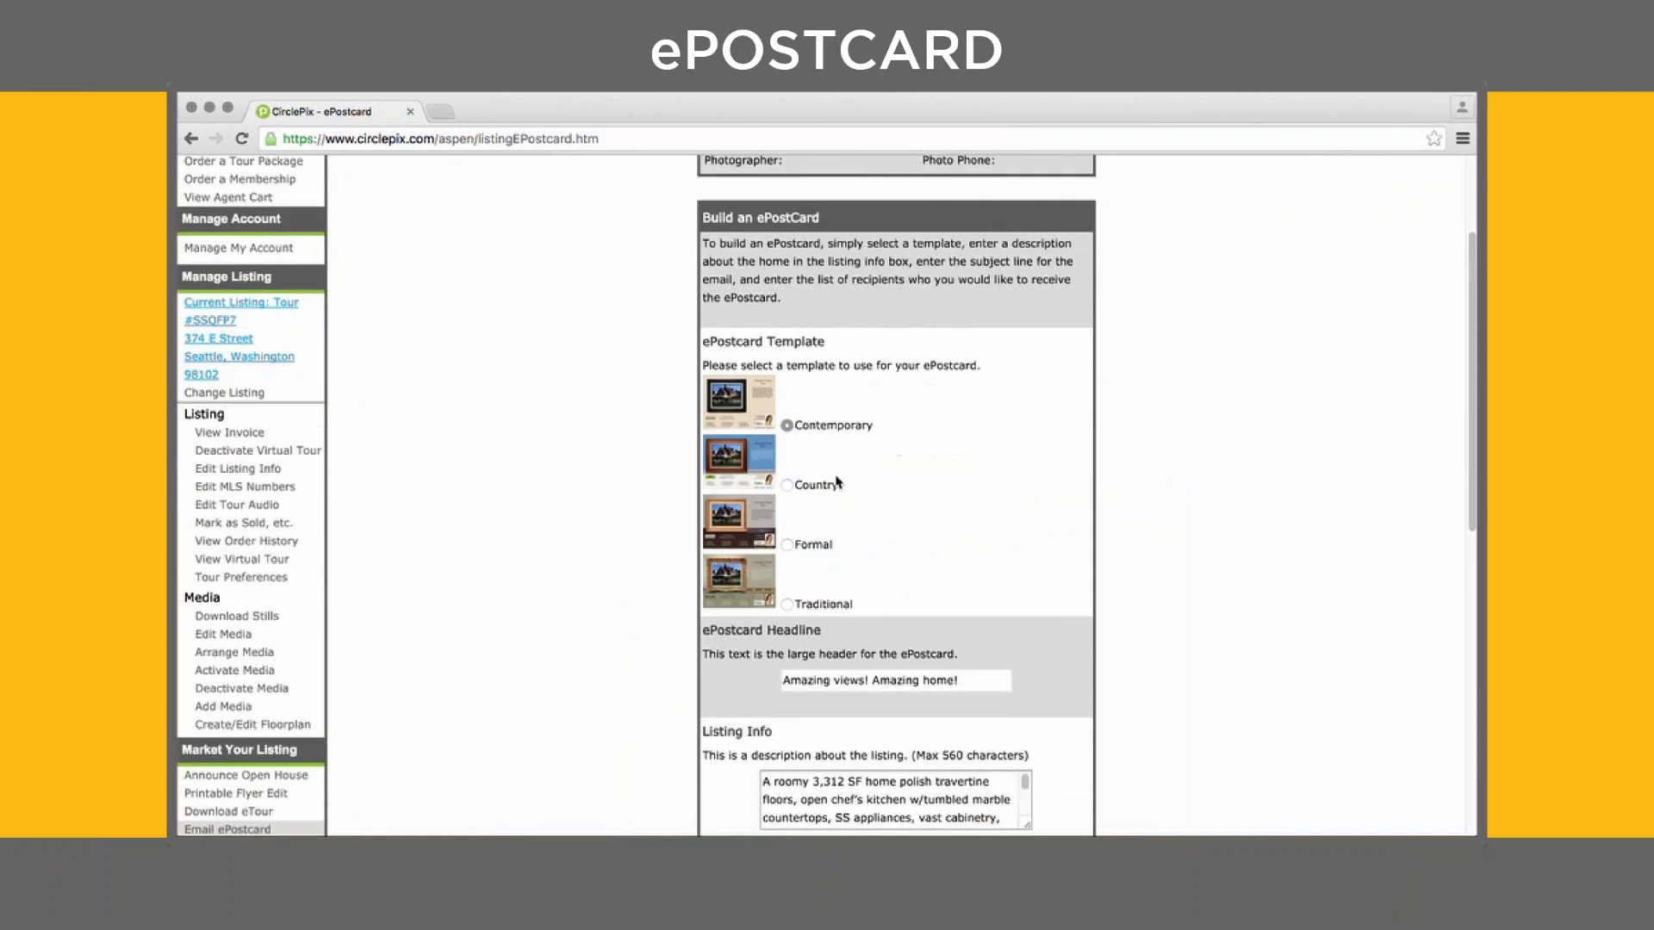
pyautogui.click(787, 485)
pyautogui.click(786, 545)
pyautogui.click(787, 604)
pyautogui.click(787, 425)
# Review the postcard's headline, listing description and subject line text
pyautogui.scroll(-5, 1018, 520)
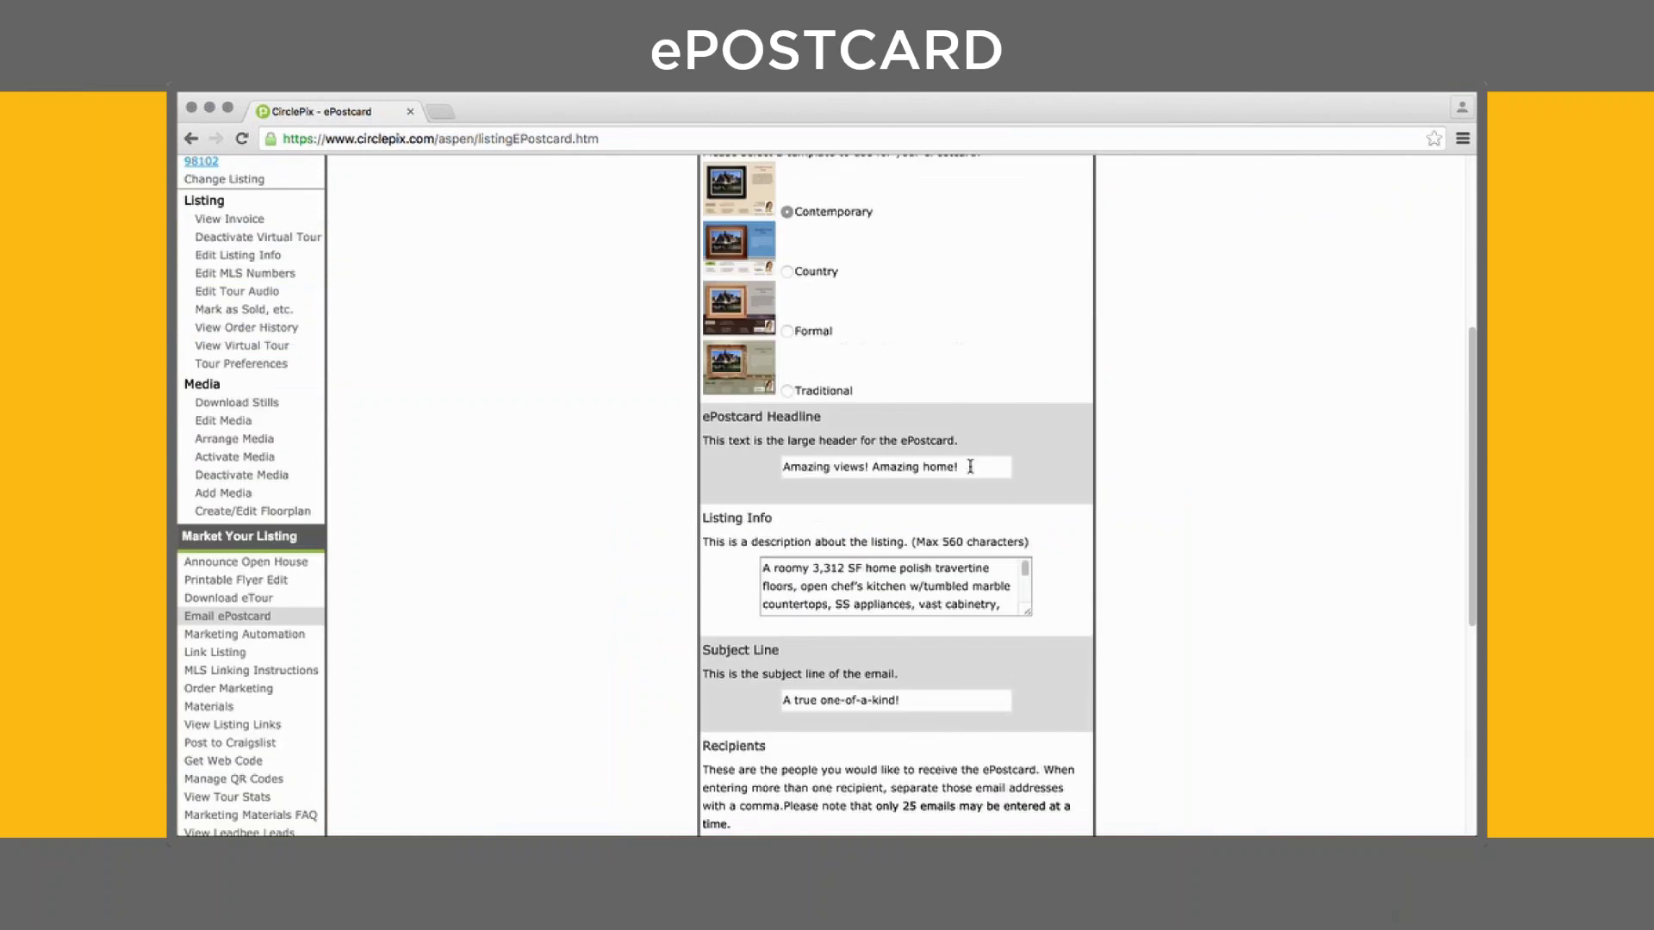
pyautogui.moveTo(969, 466); pyautogui.dragTo(709, 458)
pyautogui.click(1150, 507)
pyautogui.moveTo(1006, 606); pyautogui.dragTo(763, 564)
pyautogui.click(1212, 512)
pyautogui.scroll(-2, 1211, 512)
pyautogui.scroll(-2, 1212, 513)
pyautogui.moveTo(939, 522); pyautogui.dragTo(780, 522)
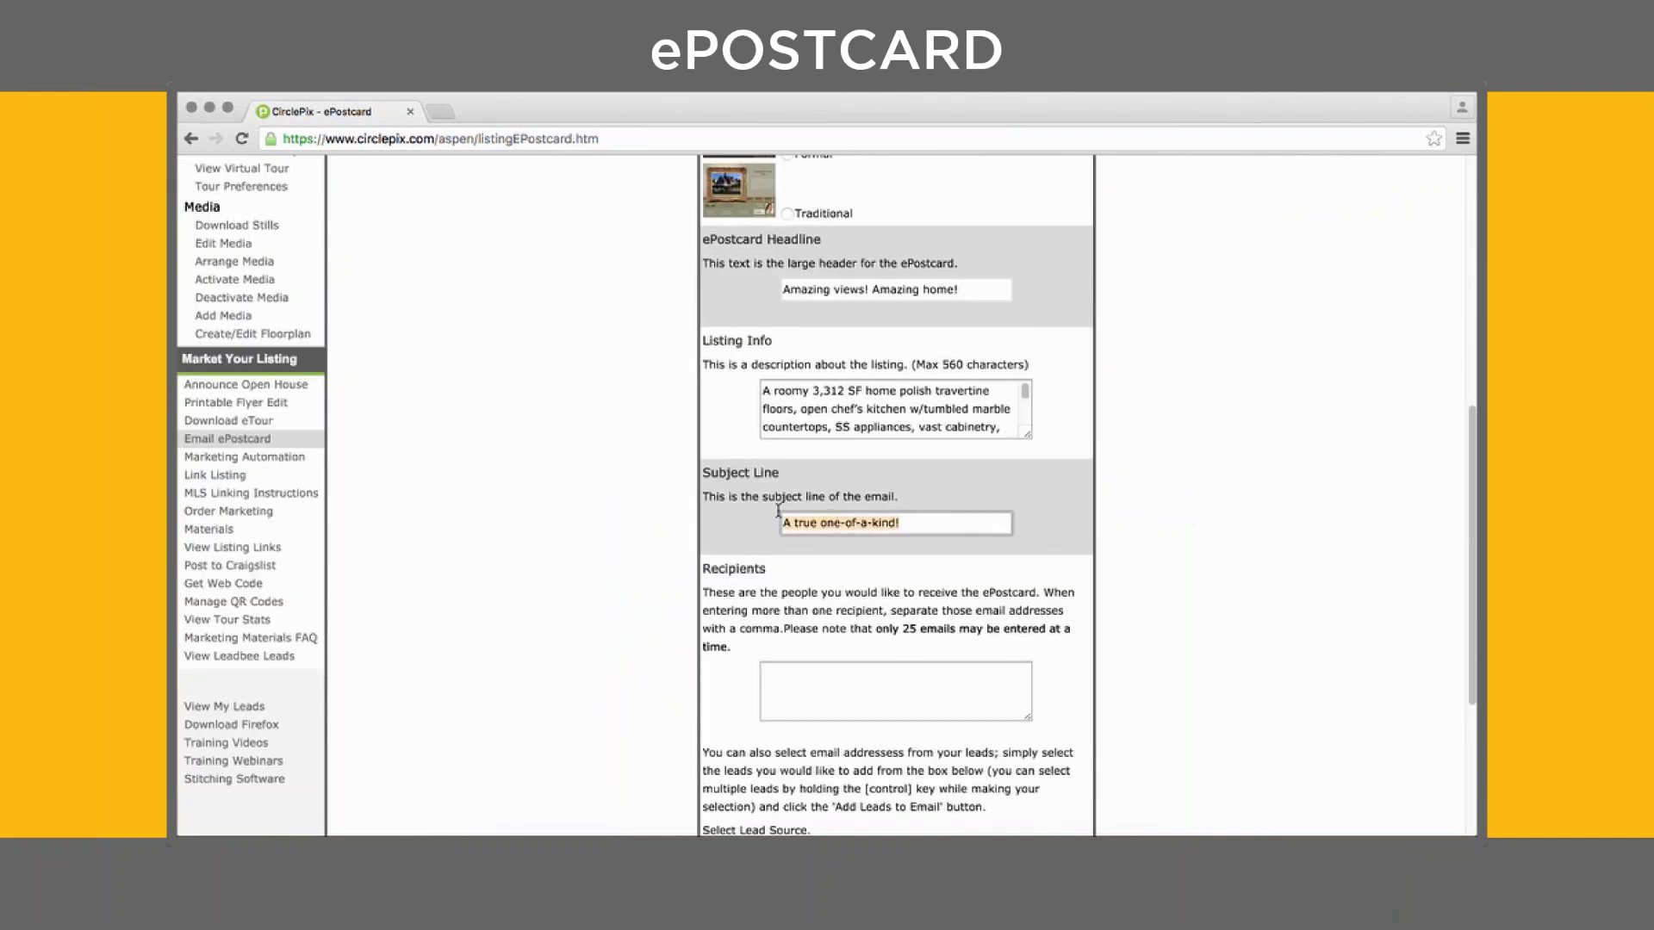
pyautogui.click(1261, 508)
pyautogui.scroll(-5, 1261, 508)
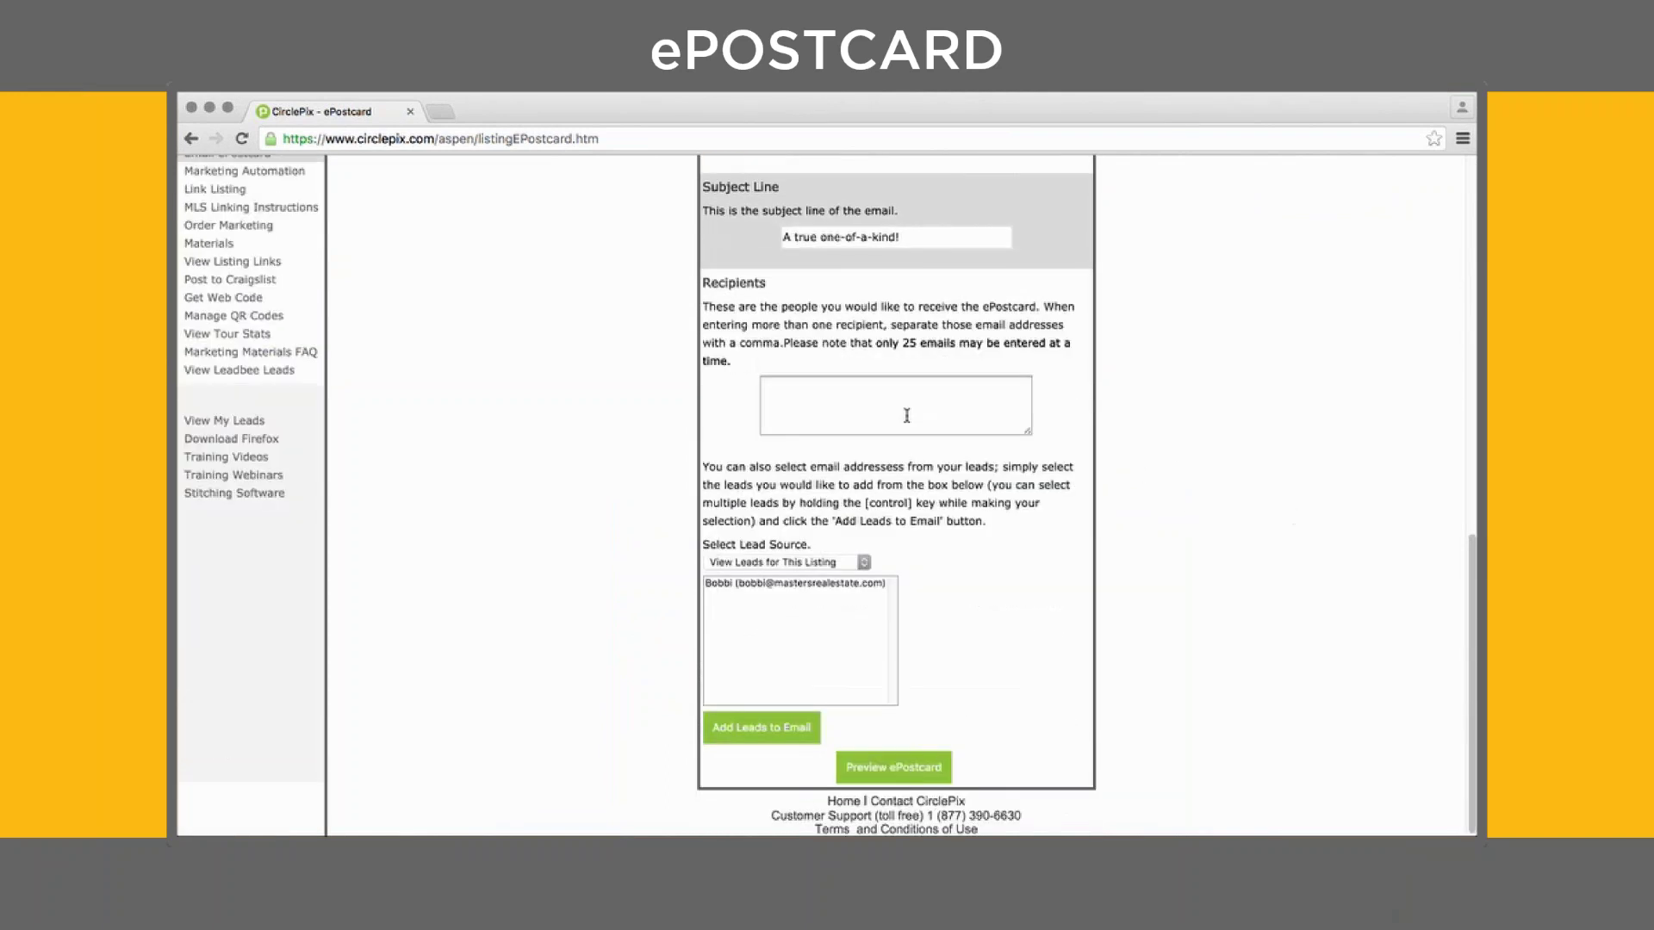
# Enter two recipient e-mail addresses for the ePostcard
pyautogui.click(897, 410)
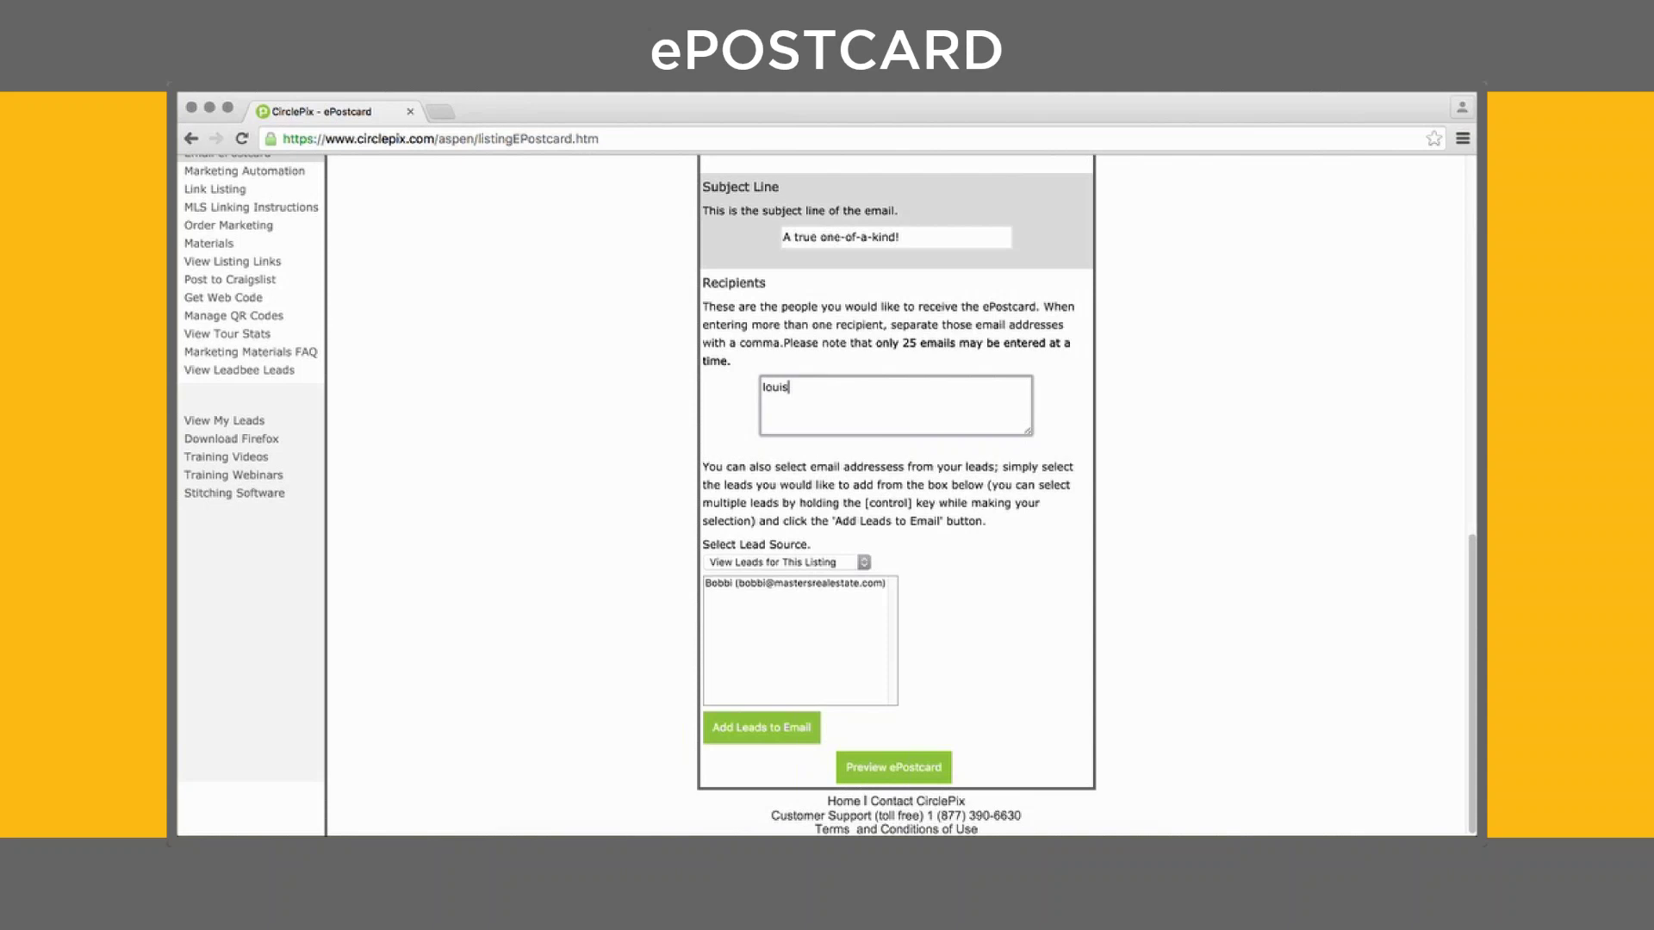
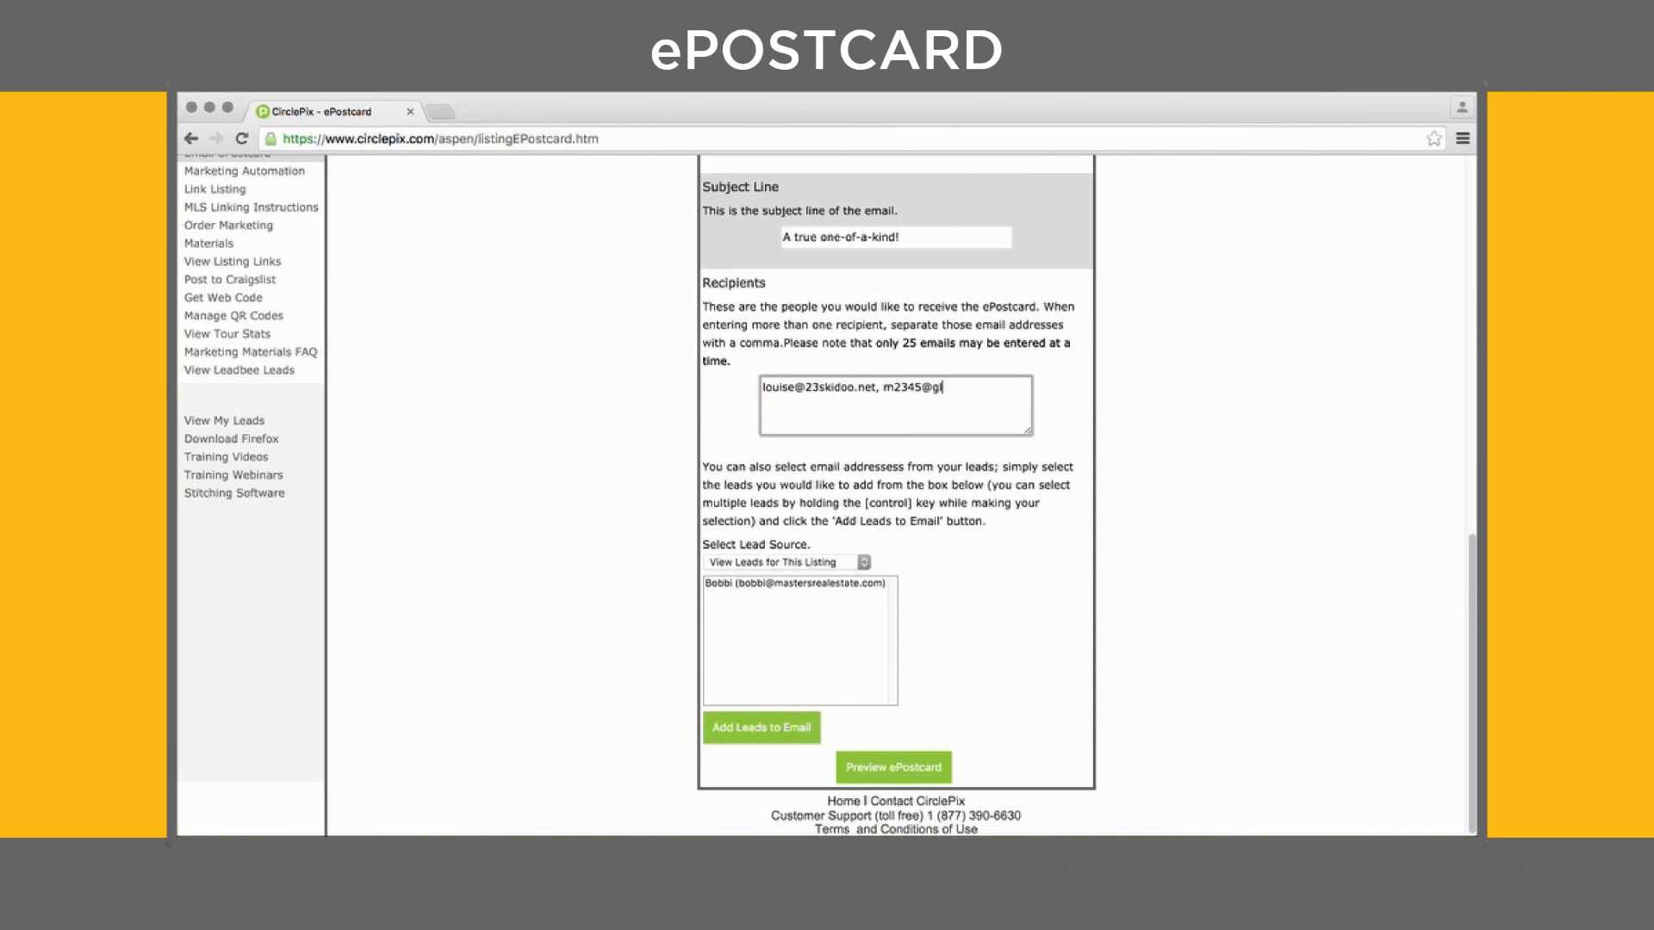
pyautogui.click(982, 460)
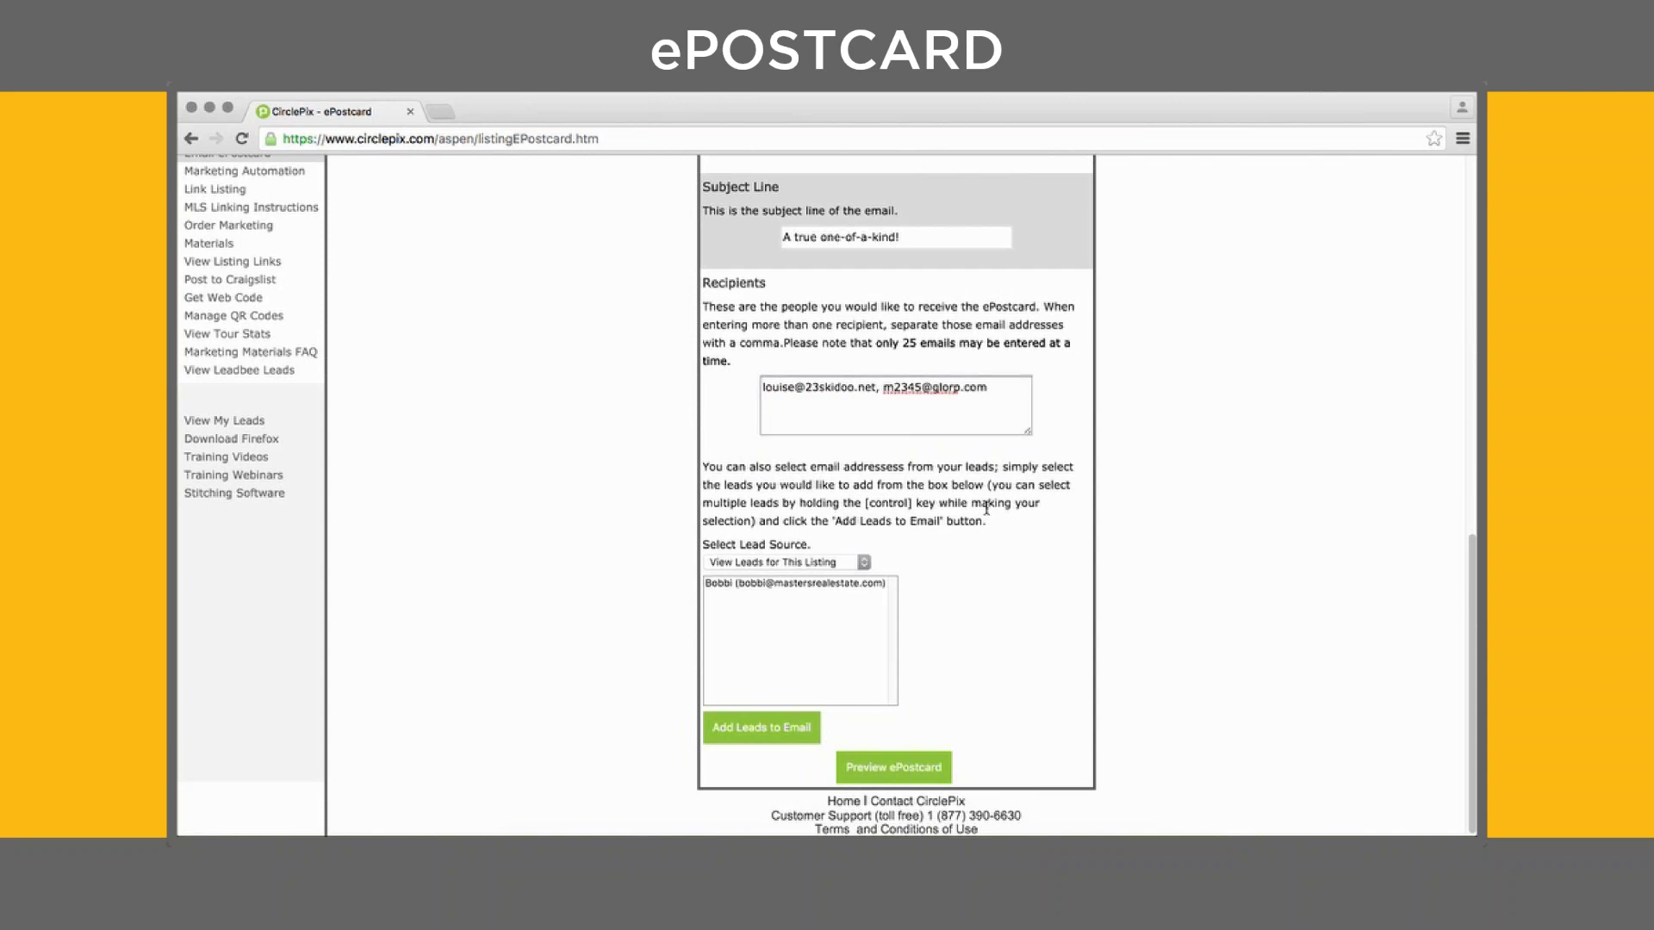
# Add the listing's lead as the third recipient and preview the ePostcard
pyautogui.click(801, 584)
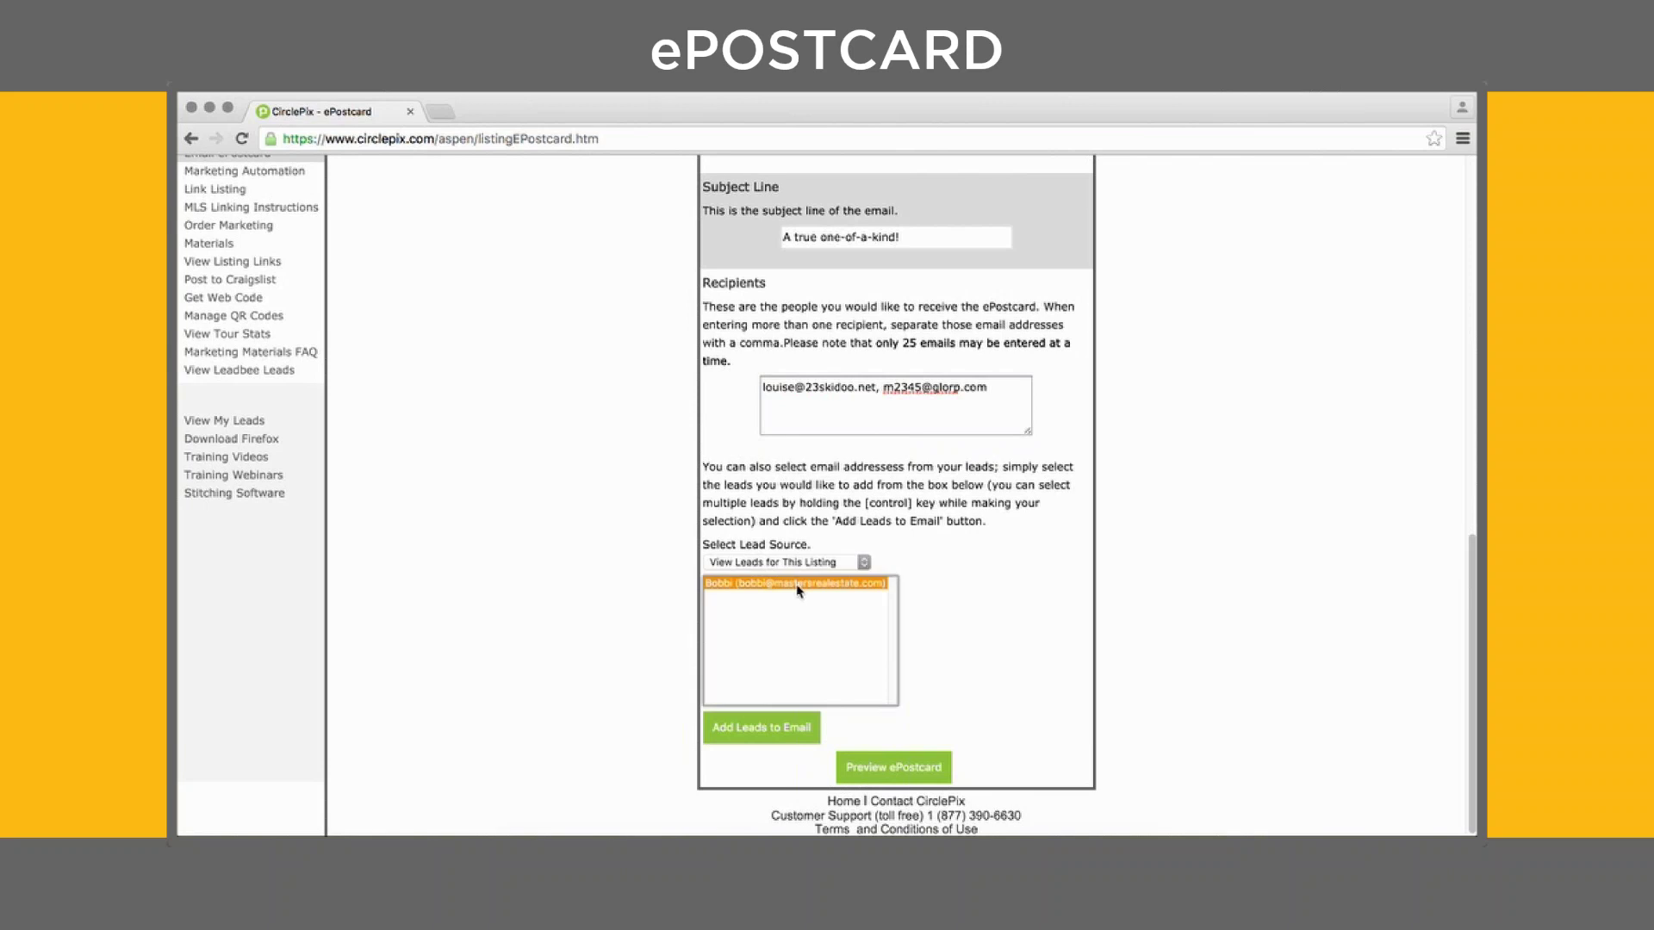
pyautogui.click(776, 732)
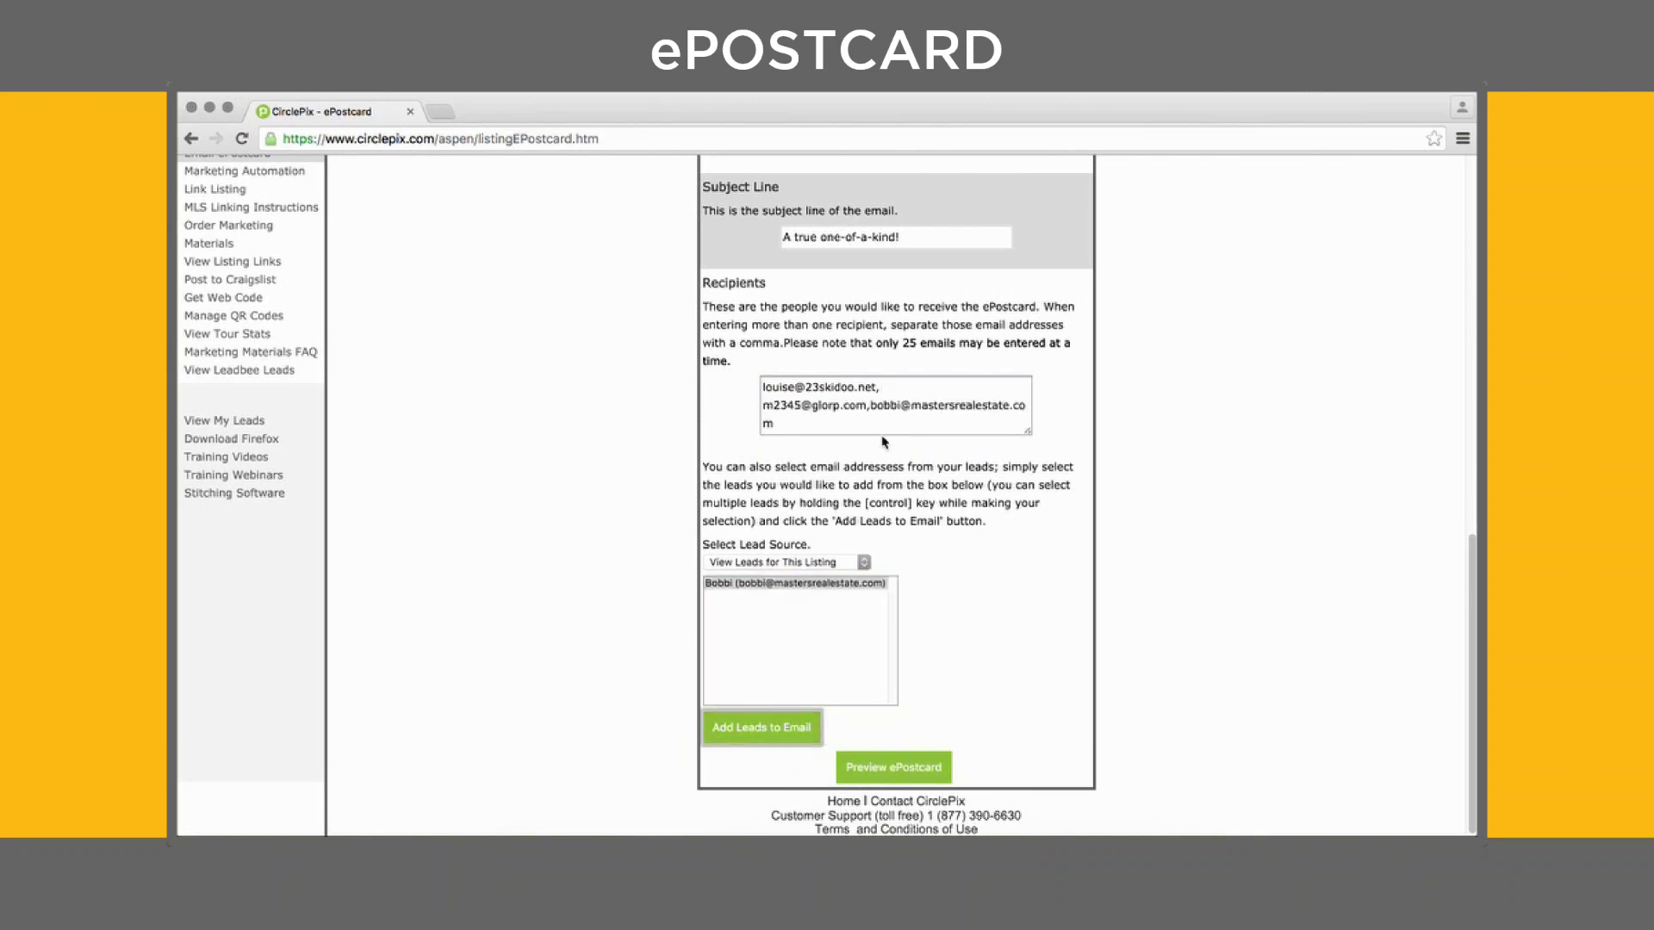
pyautogui.click(873, 410)
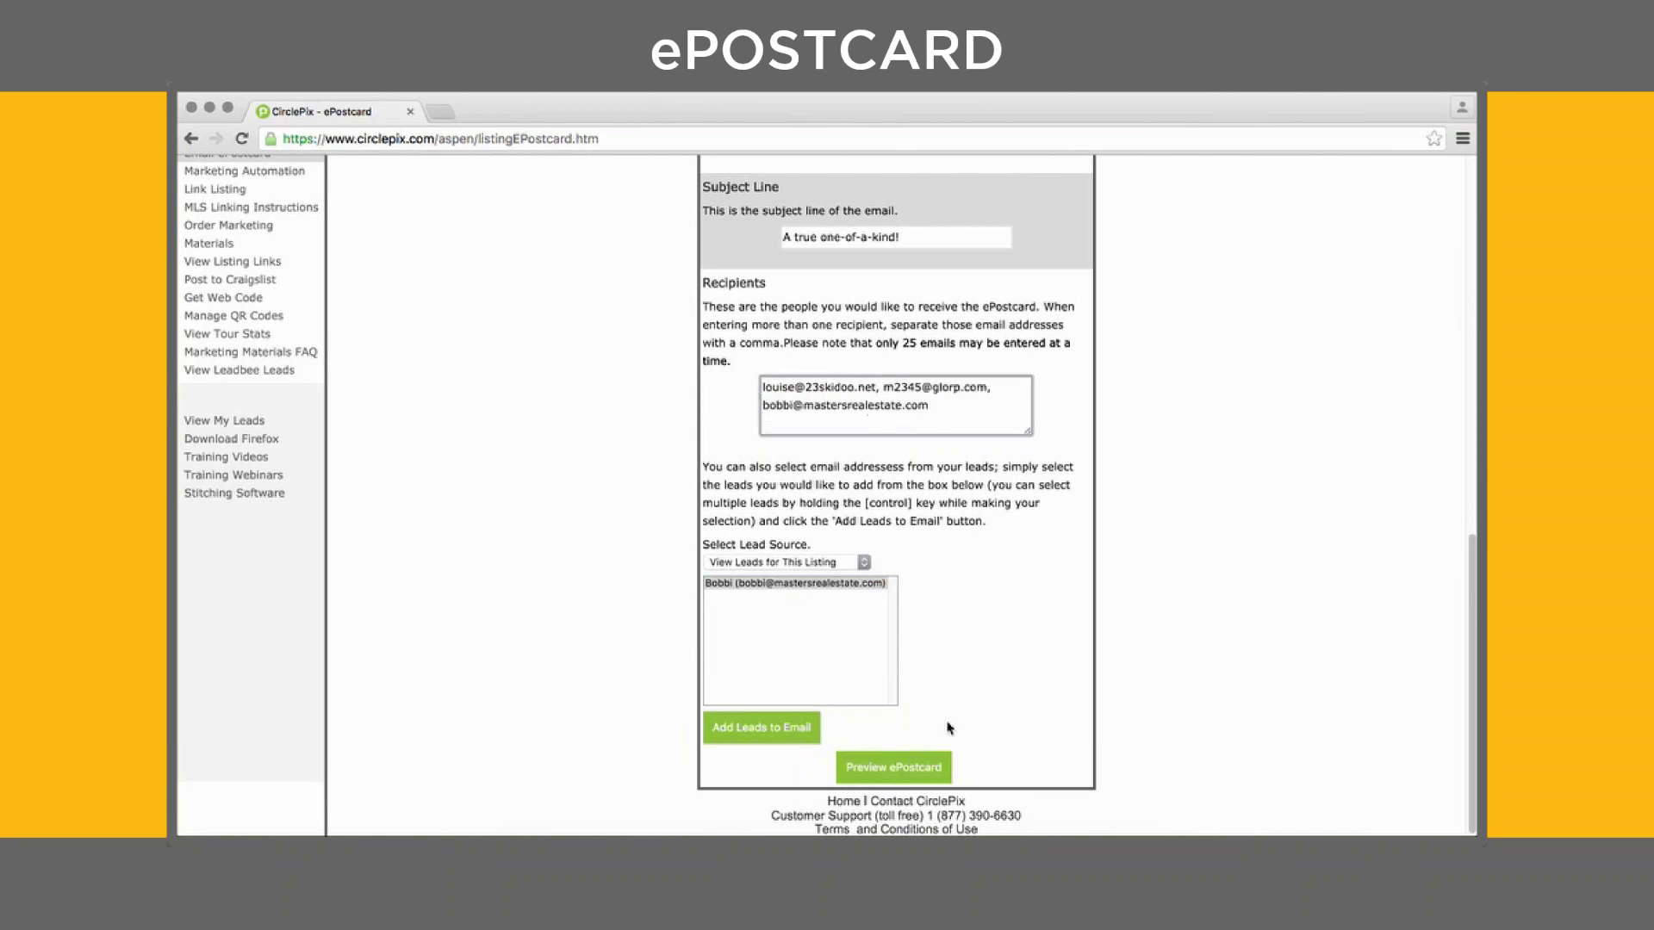
pyautogui.click(915, 768)
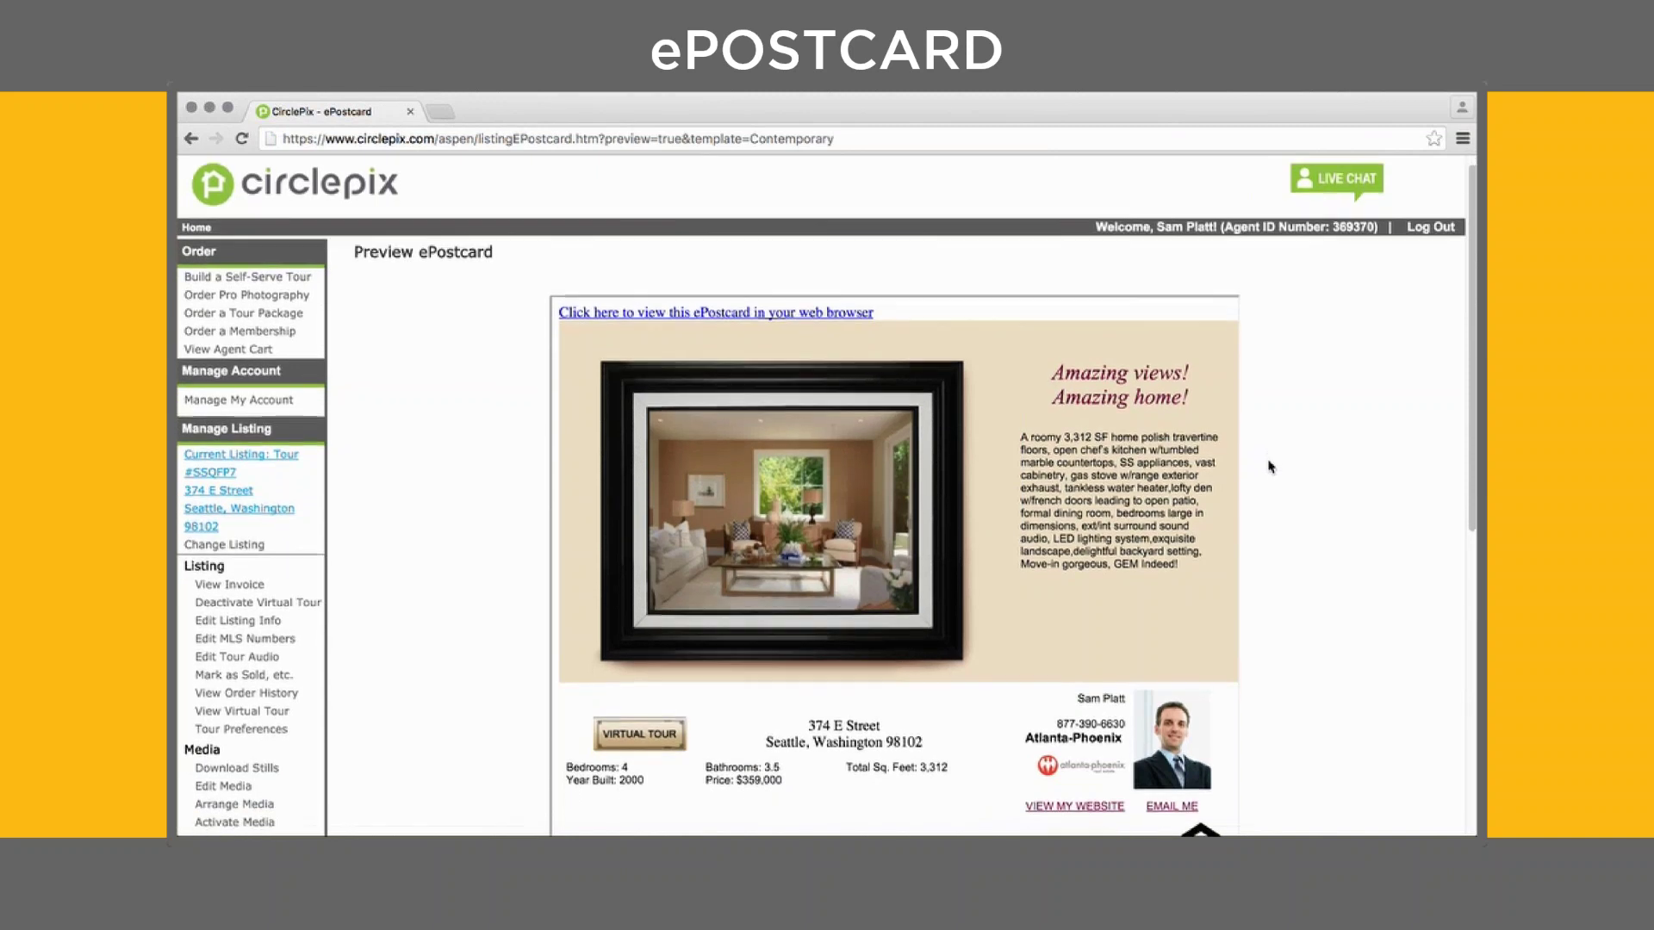
pyautogui.scroll(-1, 1269, 467)
pyautogui.scroll(-2, 1269, 467)
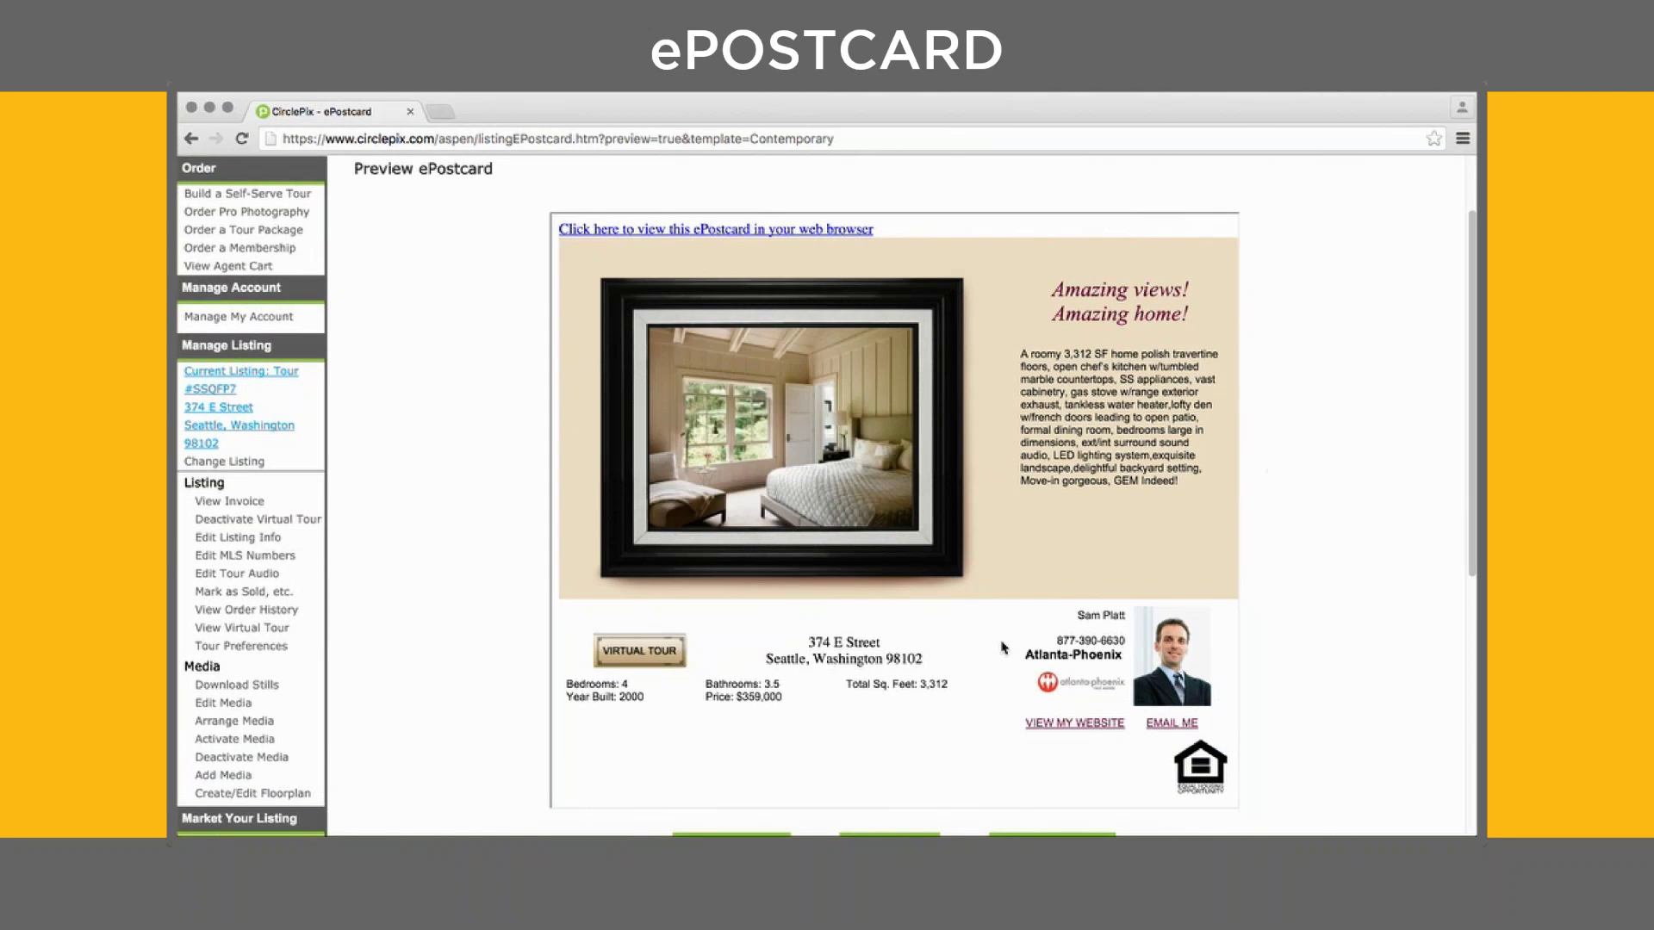
pyautogui.scroll(-5, 1316, 645)
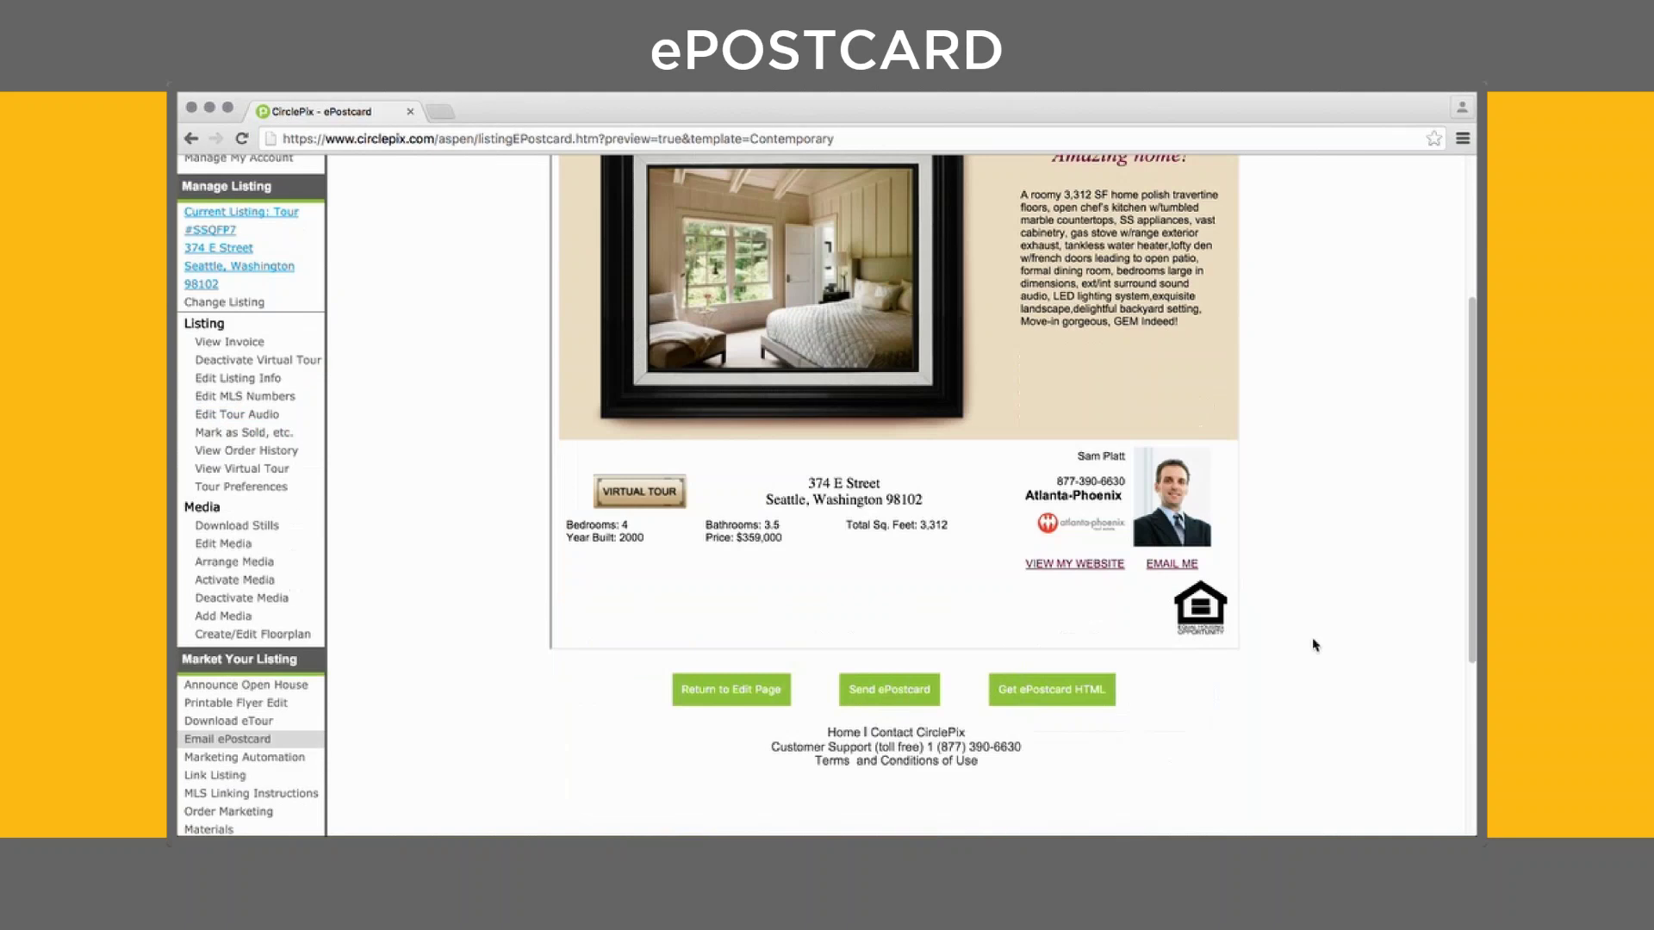
pyautogui.click(1035, 693)
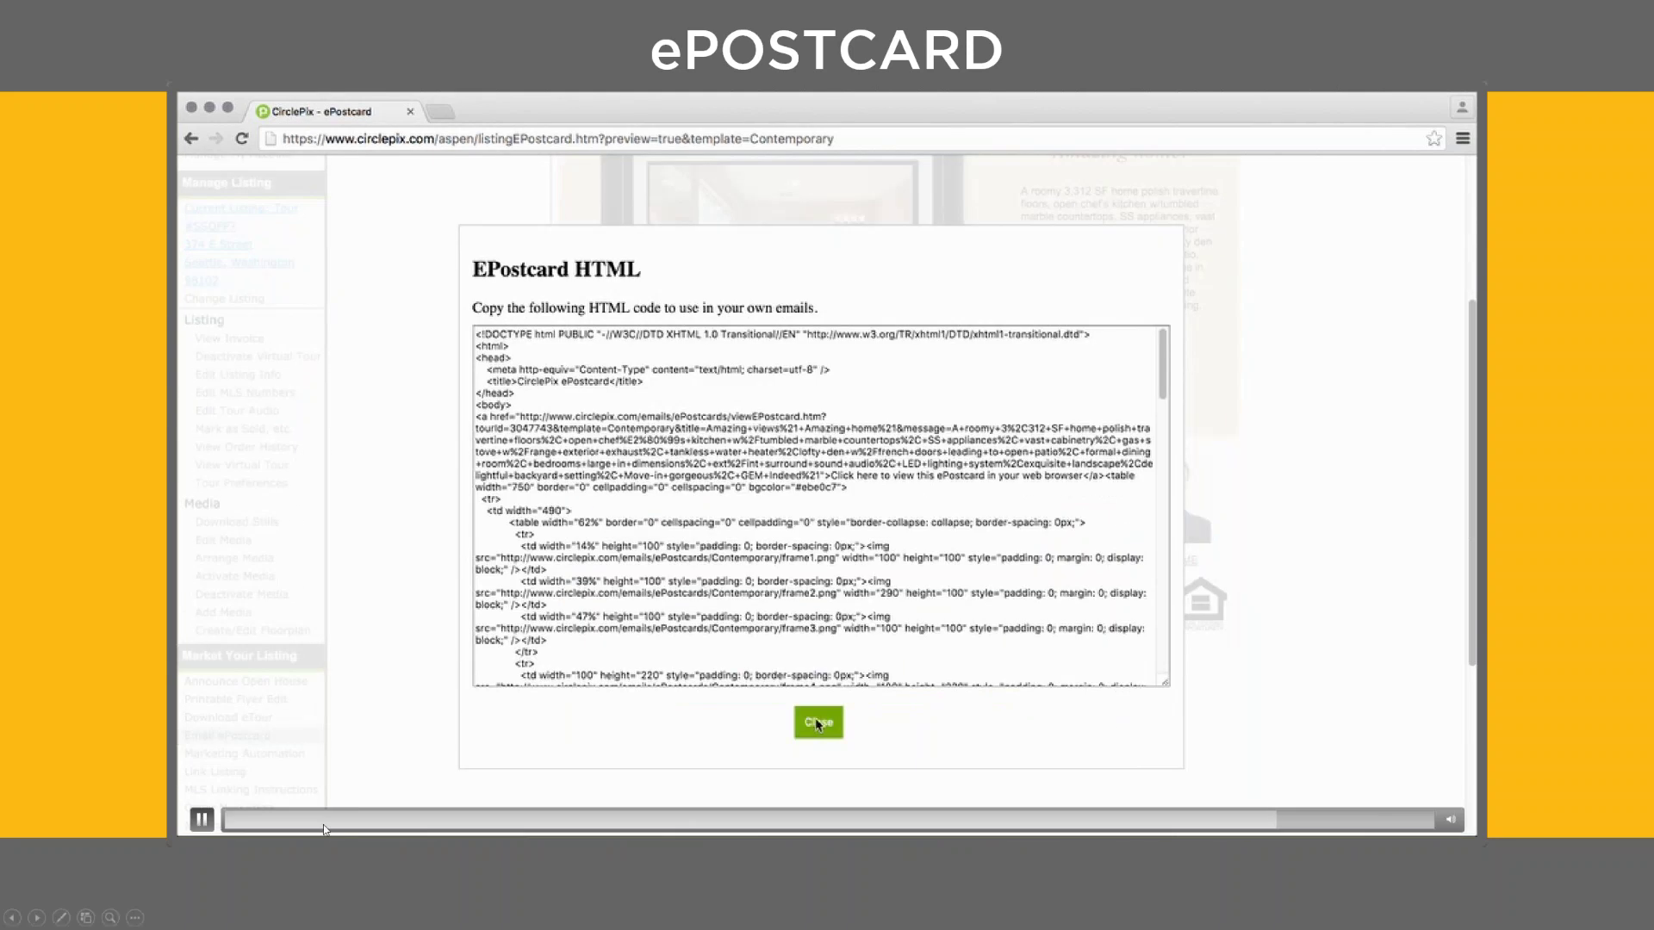
pyautogui.click(203, 820)
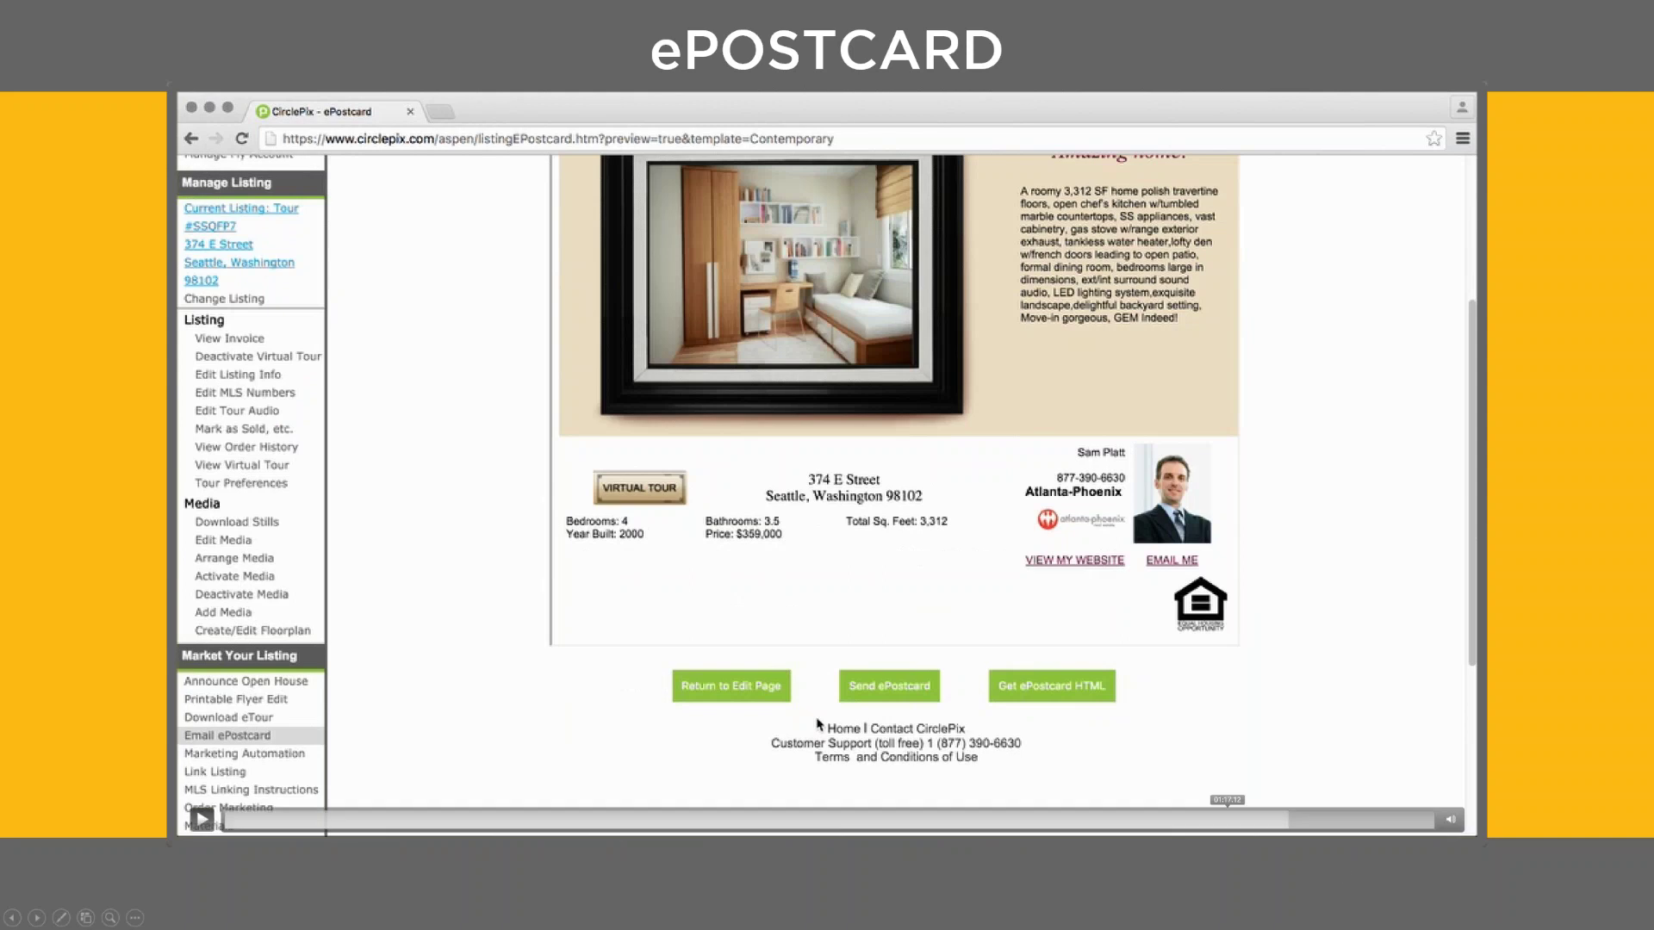
pyautogui.click(1279, 818)
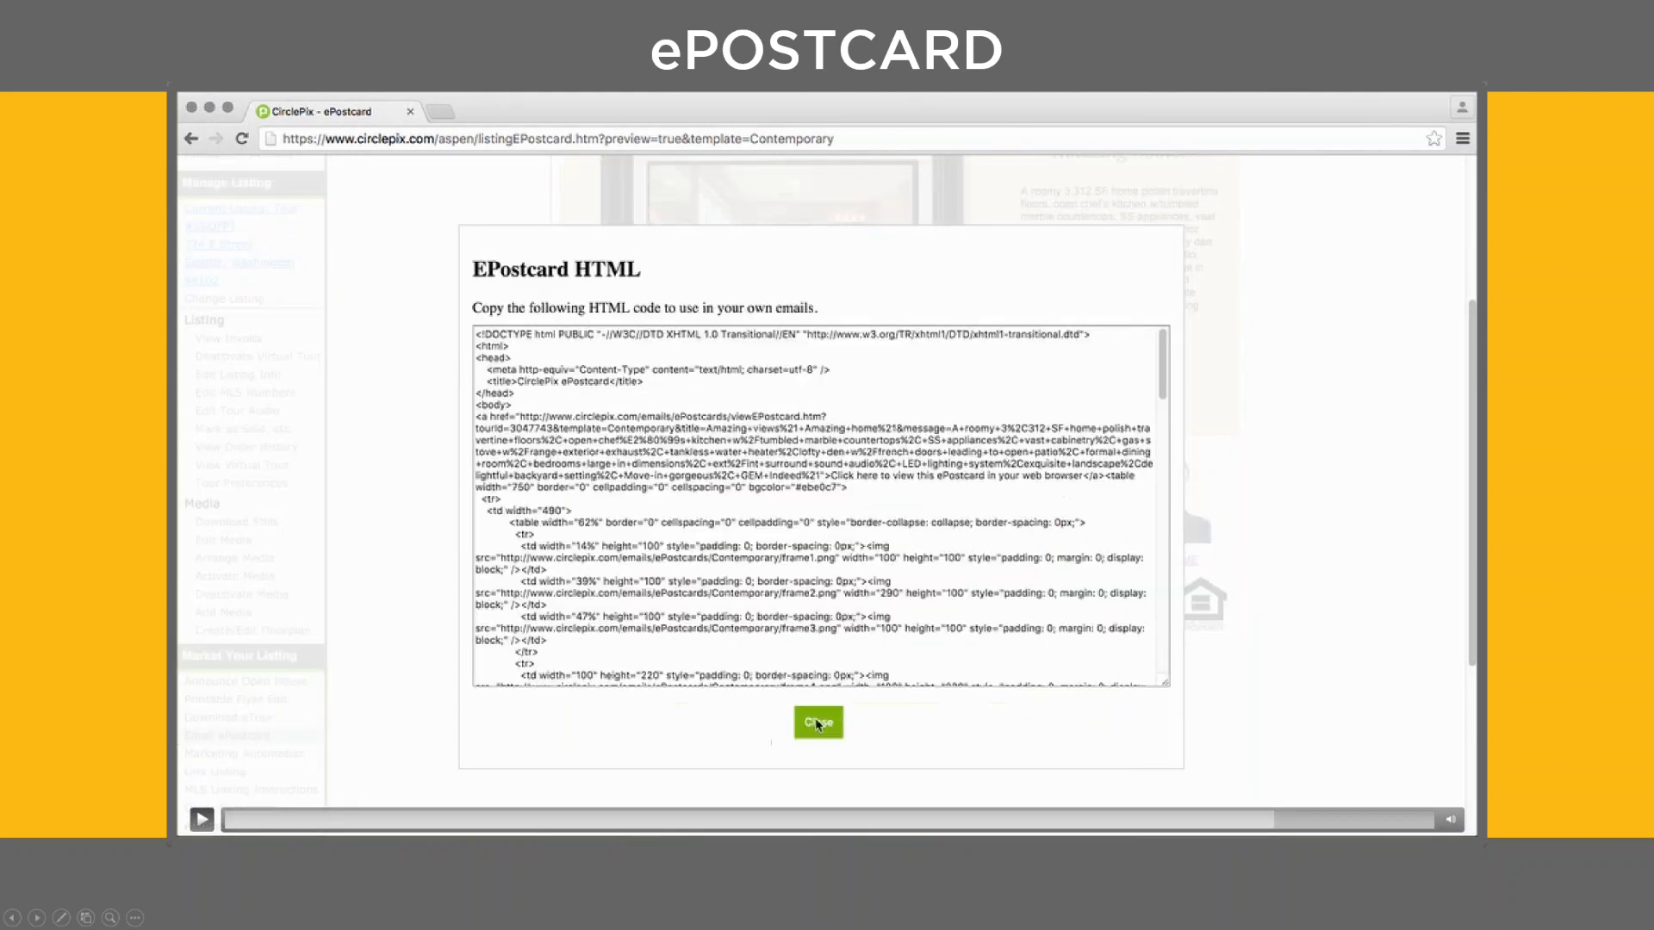